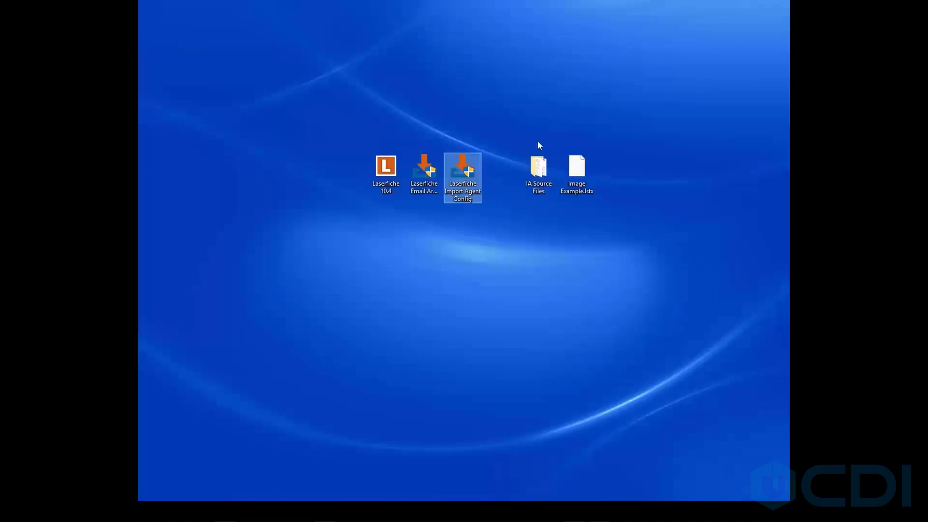
Open the IA Source Files folder on the desktop to review its sample files, then minimize it.
double_click(538, 172)
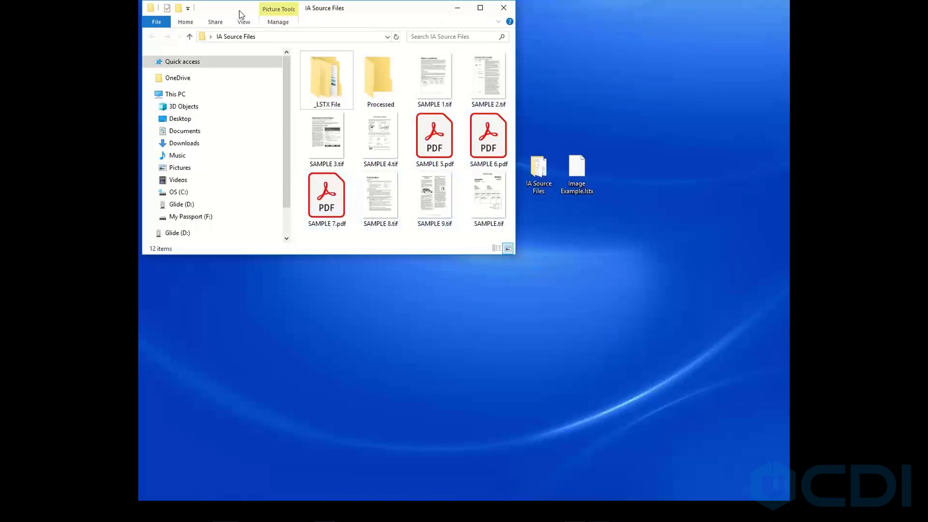
drag(317, 10, 320, 35)
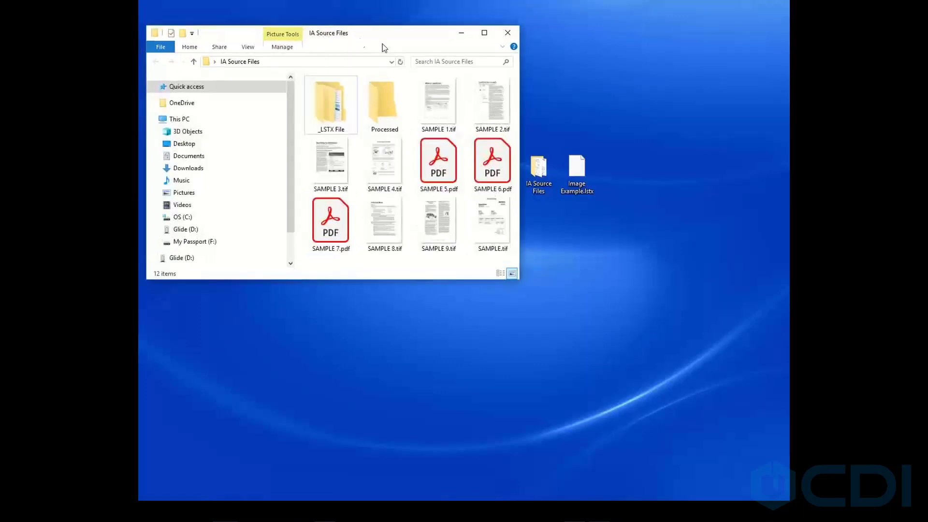
click(462, 32)
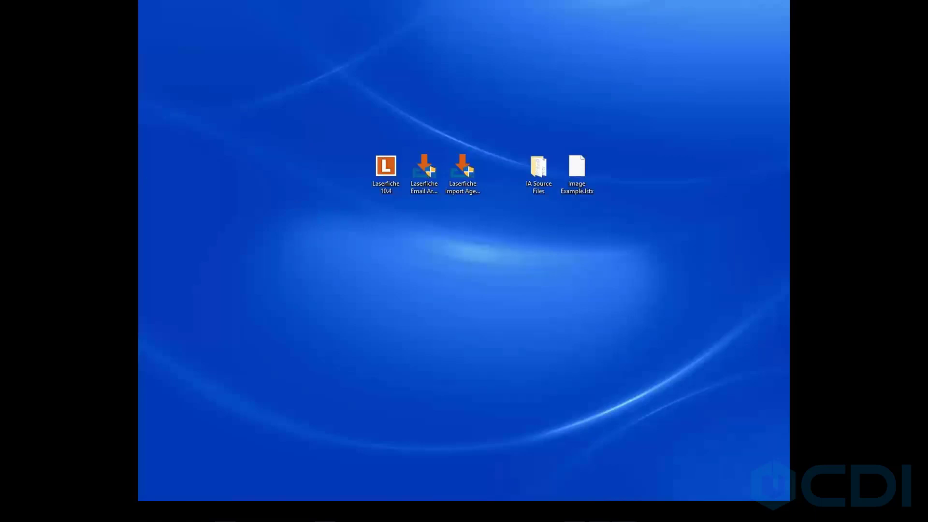
Bring up the Import Agent Configuration Utility and open its profile Options.
drag(4, 95, 471, 96)
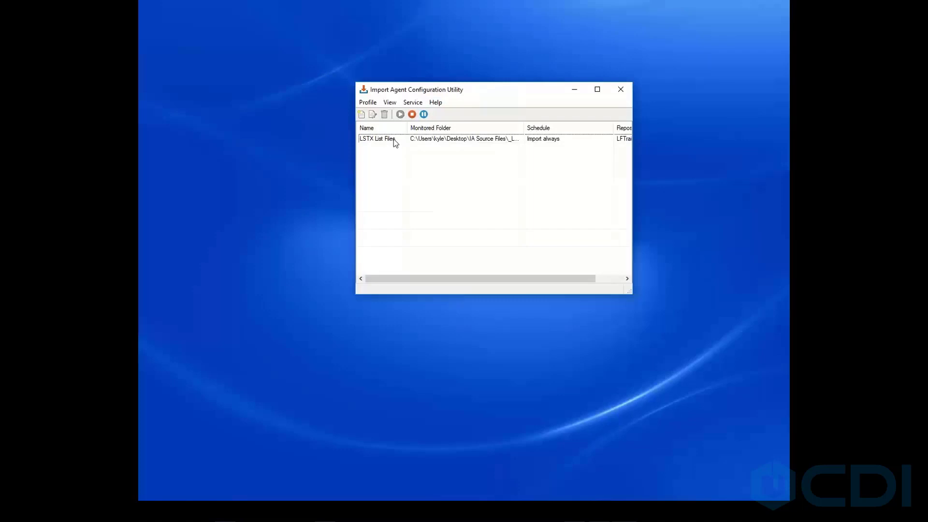
click(368, 103)
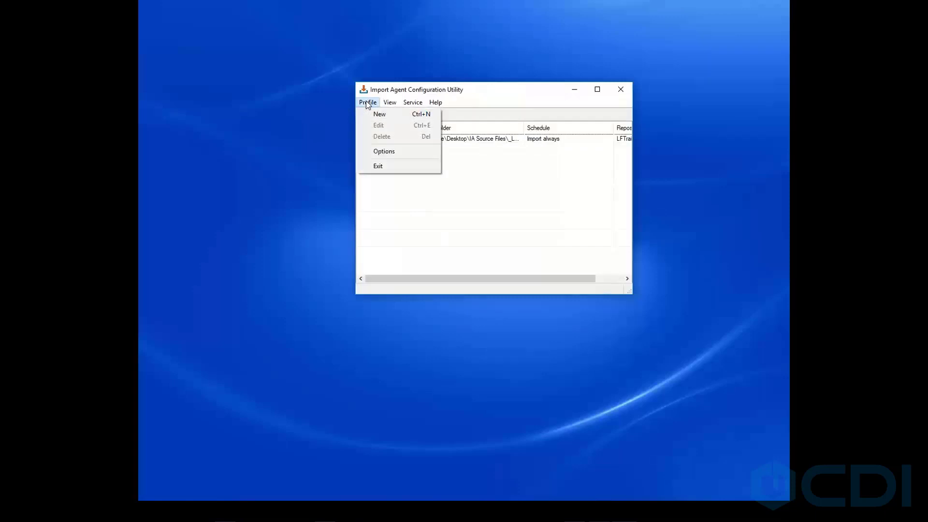
click(378, 151)
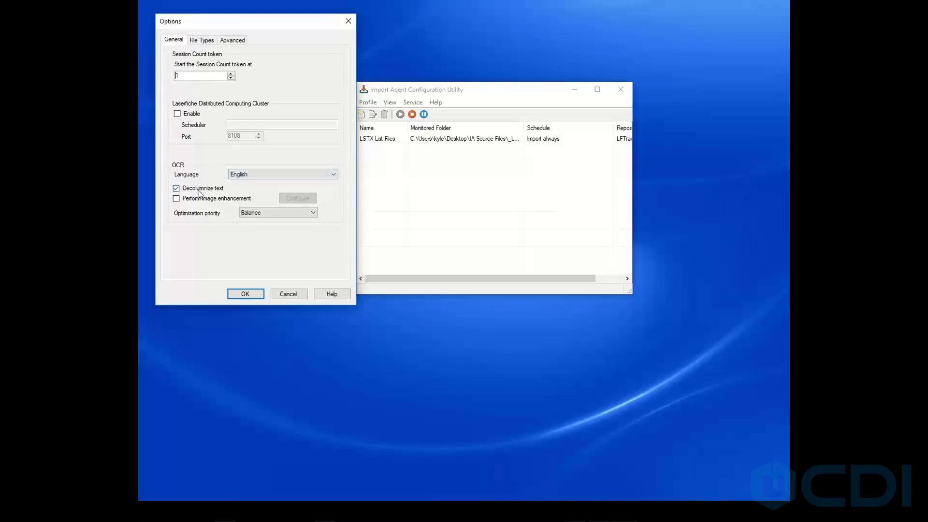
Turn off Decolumnize text, turn on Perform image enhancement, and review its image clean-up options without saving.
click(177, 188)
click(190, 200)
click(299, 198)
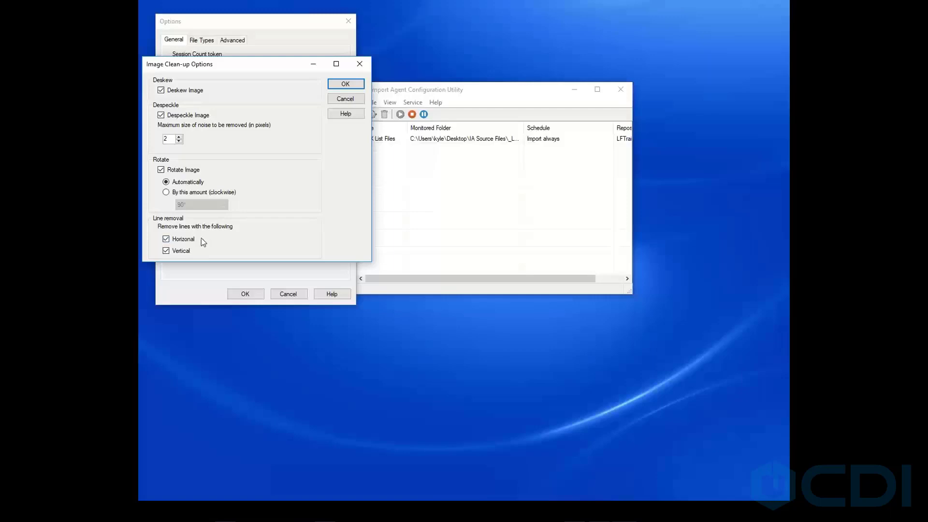
click(345, 100)
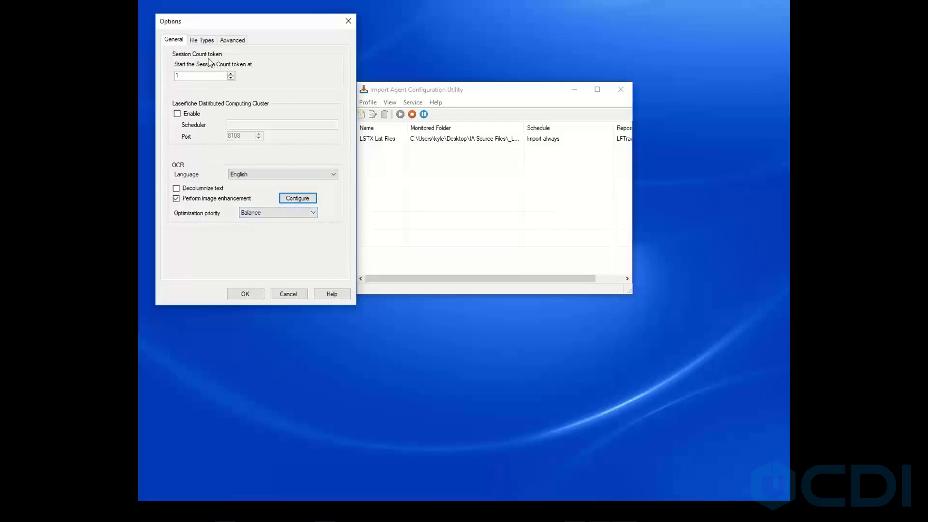
Review the File Types and Advanced option pages, then cancel the Options dialog.
click(203, 40)
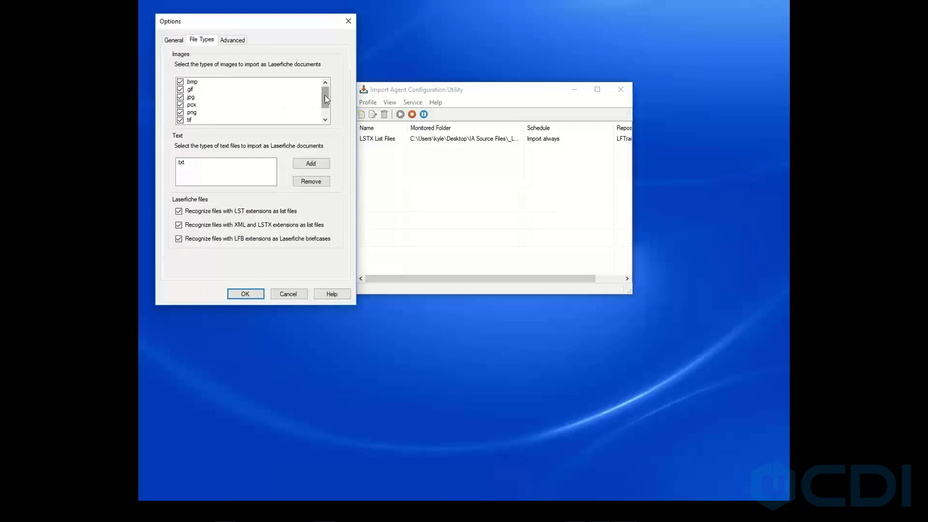
drag(326, 98, 325, 106)
click(232, 39)
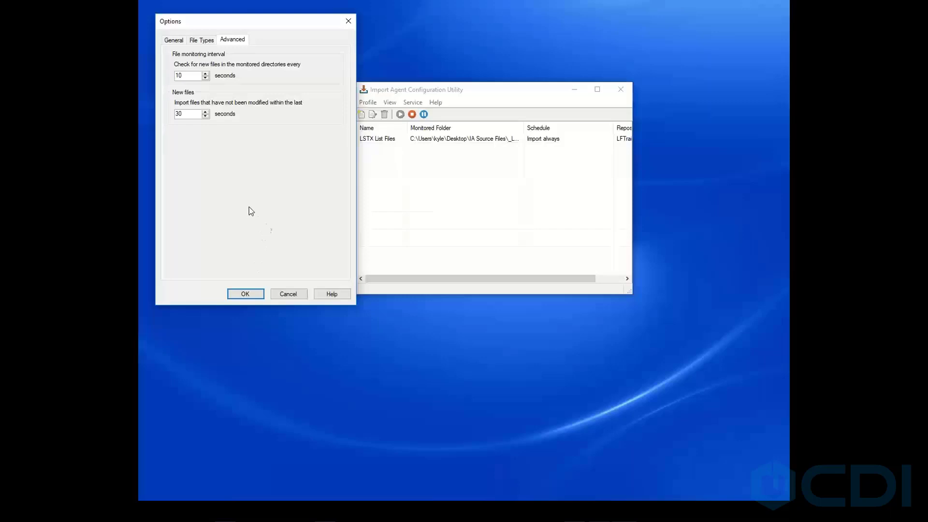
click(181, 43)
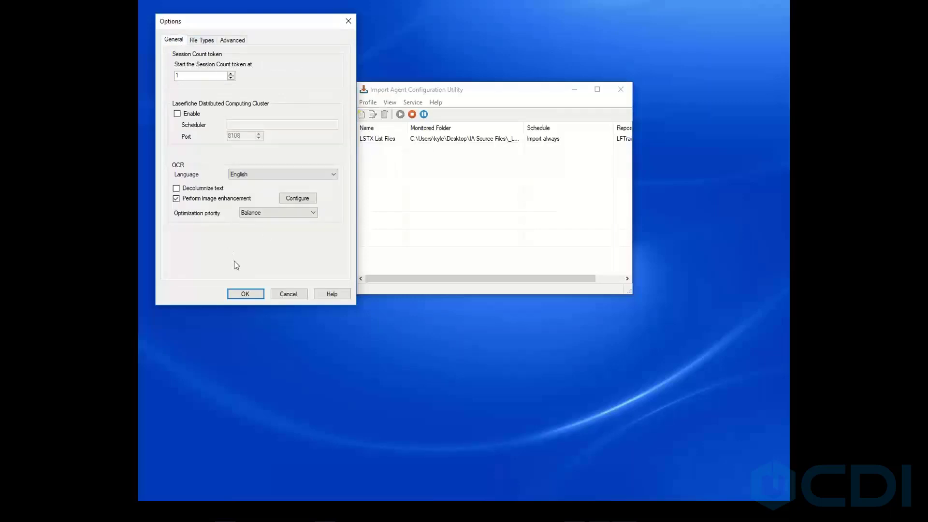
click(285, 298)
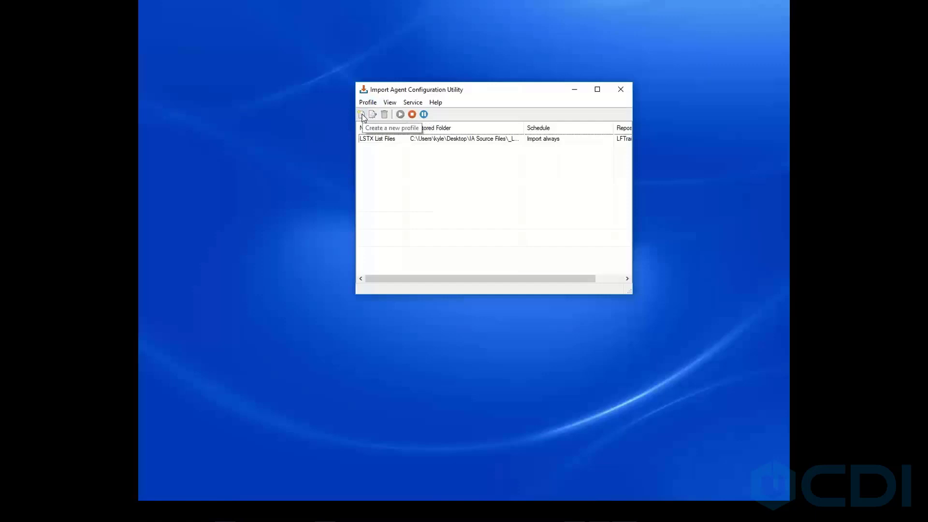
Start a new profile from scratch and sign-in to server localhost with repository LFTraining.
click(362, 114)
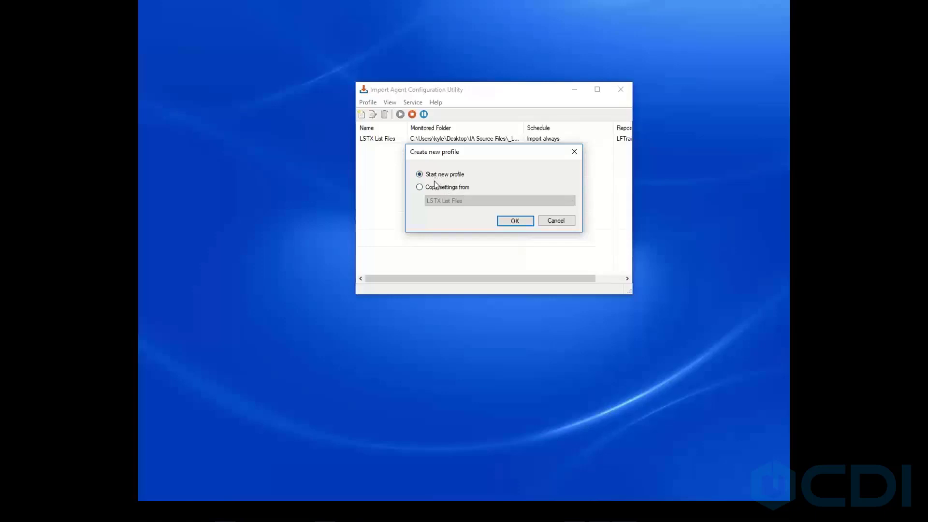
click(511, 222)
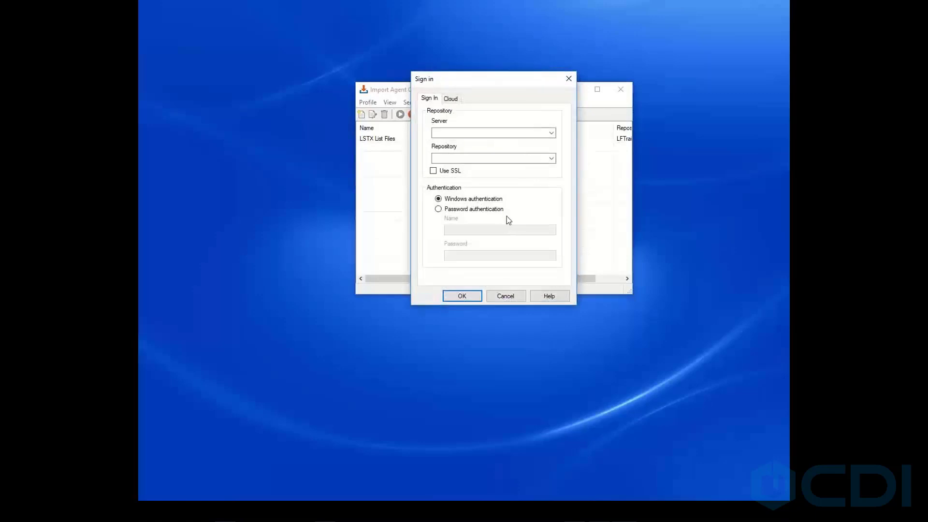
click(466, 133)
text(localhost)
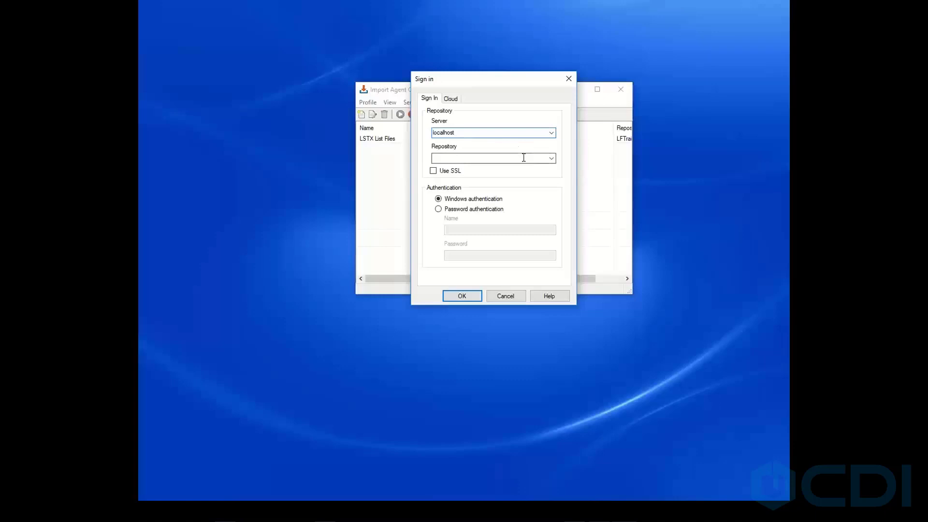
click(551, 158)
click(456, 168)
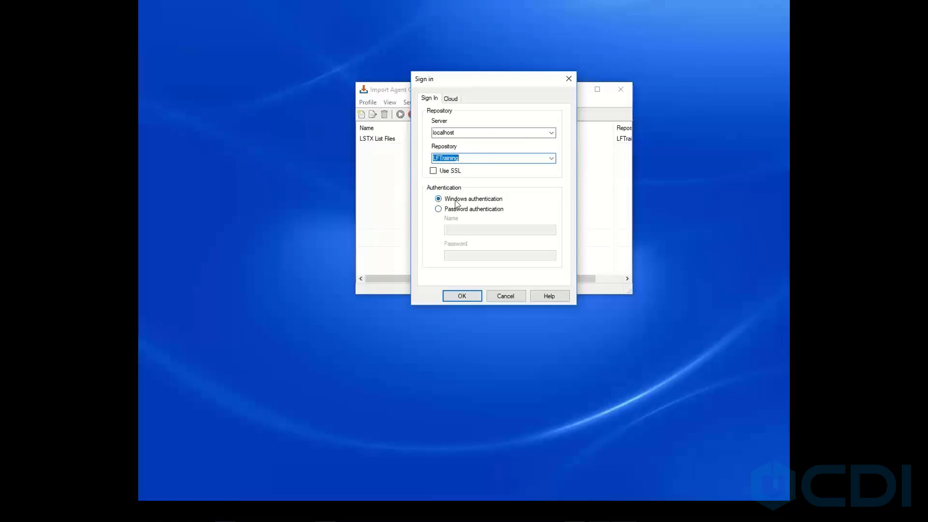
Keep Windows authentication for the sign-in and confirm the connection.
click(440, 210)
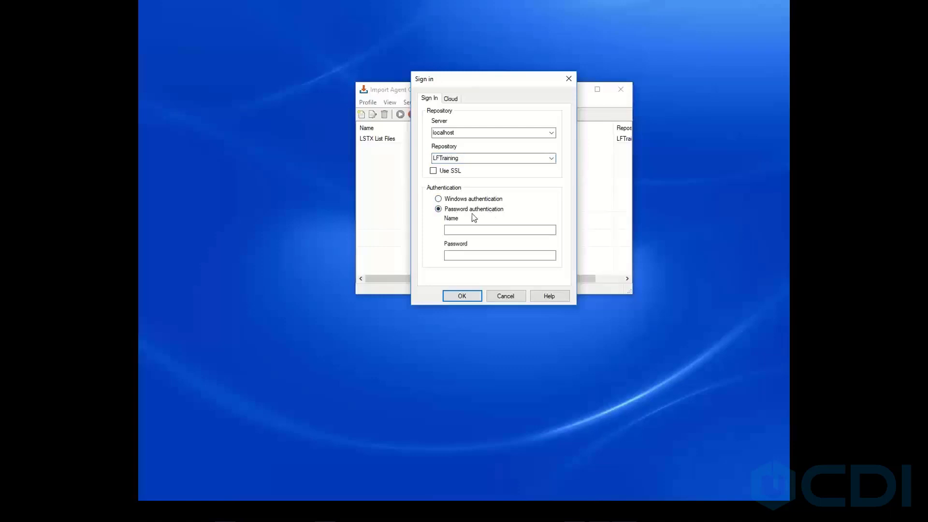
click(467, 230)
click(465, 255)
click(438, 198)
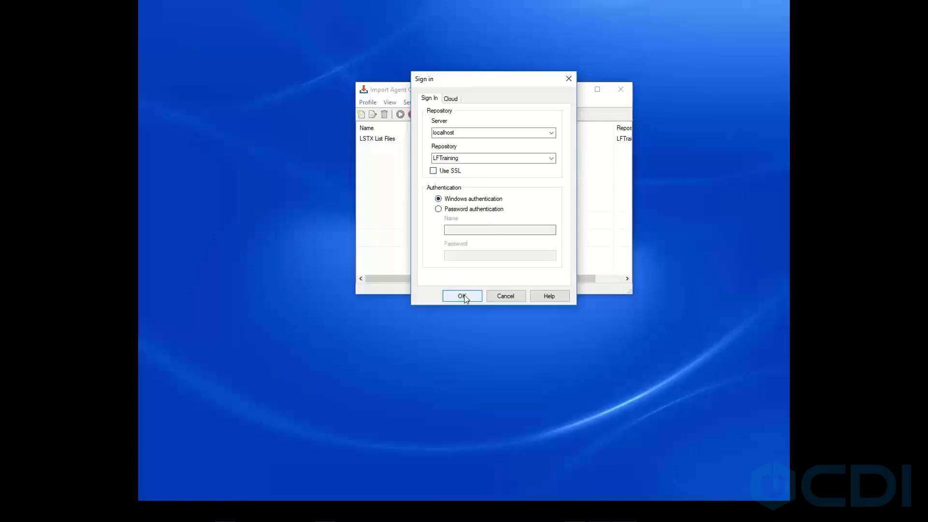
click(470, 295)
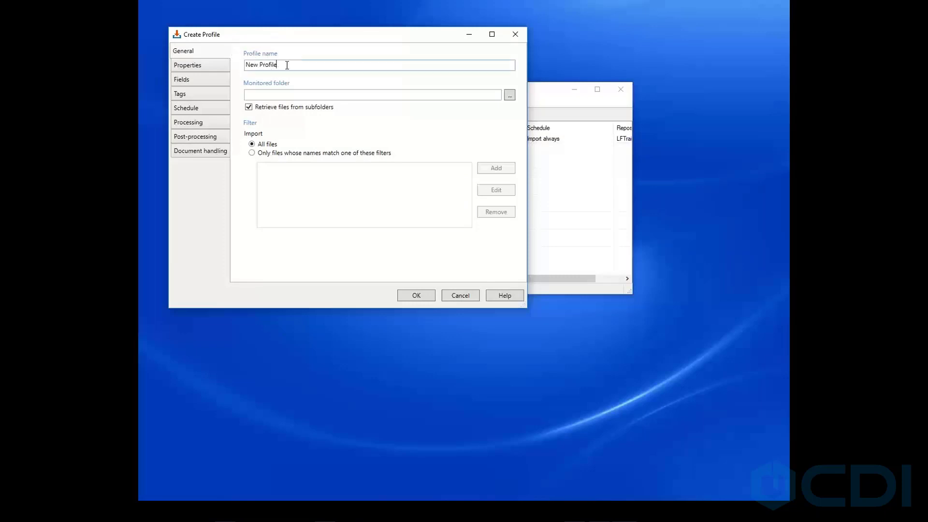
Name the profile Build Along and set its monitored folder to IA Source Files on the Desktop.
drag(286, 65, 240, 68)
text(Build Along)
click(510, 95)
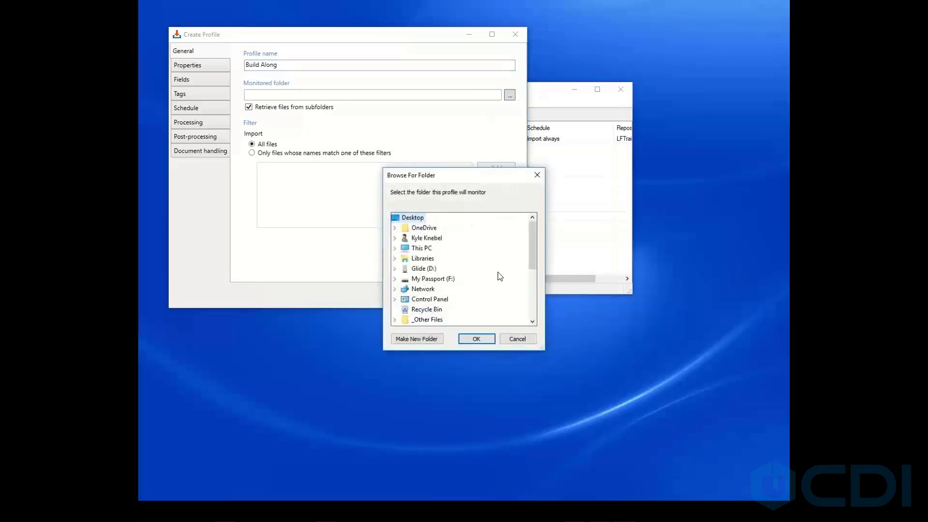
drag(531, 245, 531, 286)
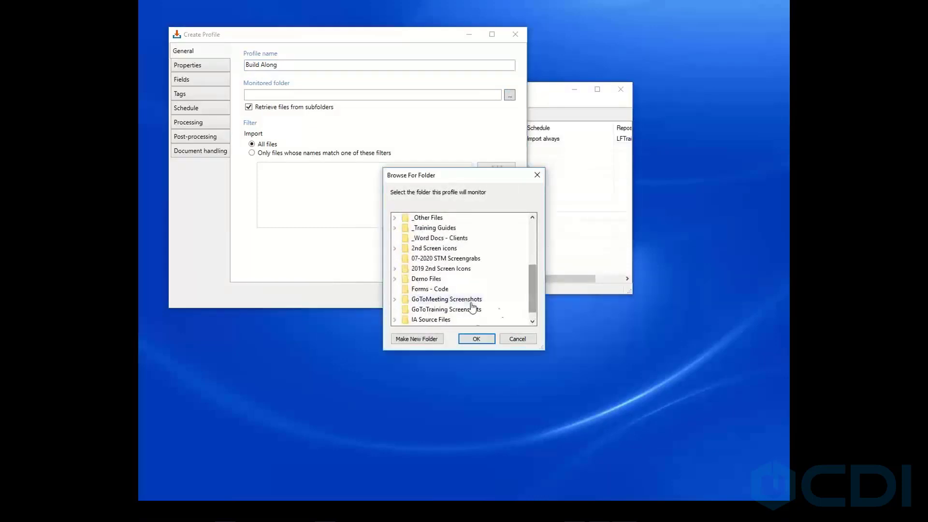
click(435, 320)
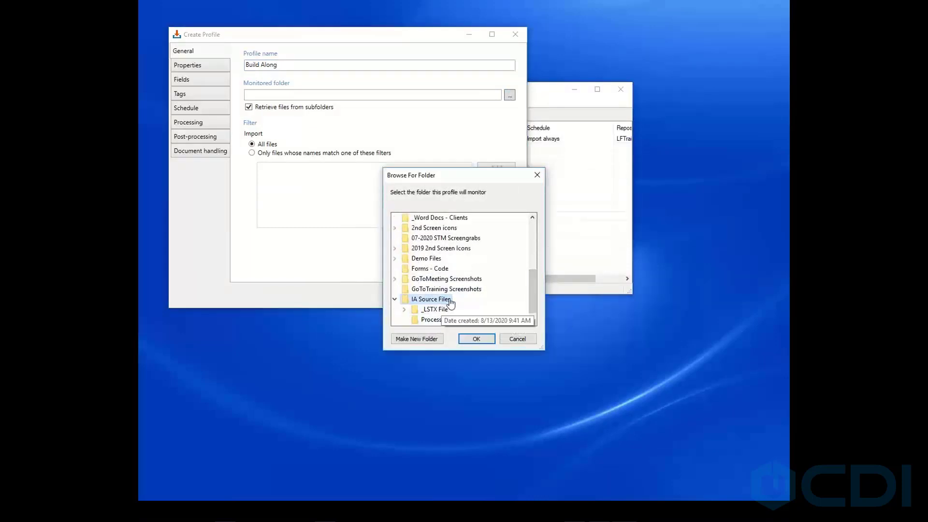
click(477, 340)
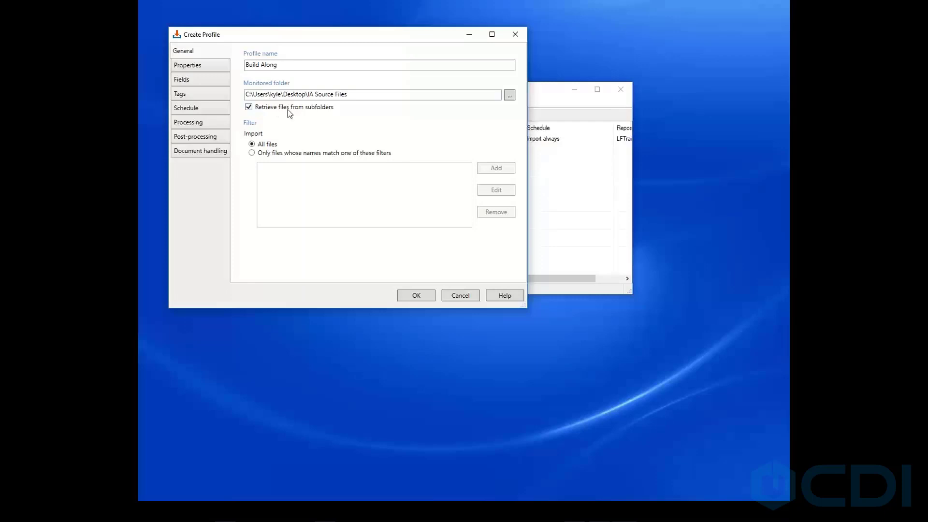
Stop retrieving files from subfolders and import only files matching the *.tif filter.
click(259, 110)
click(253, 153)
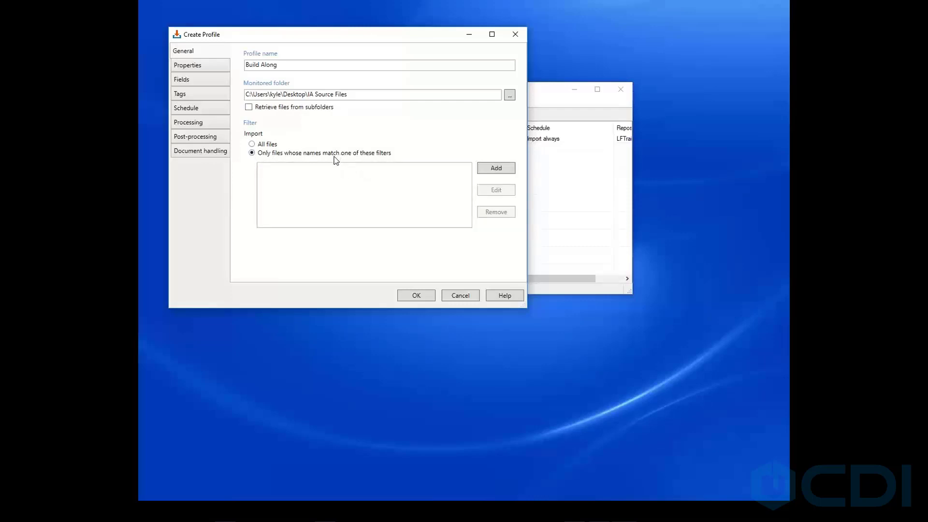
click(490, 169)
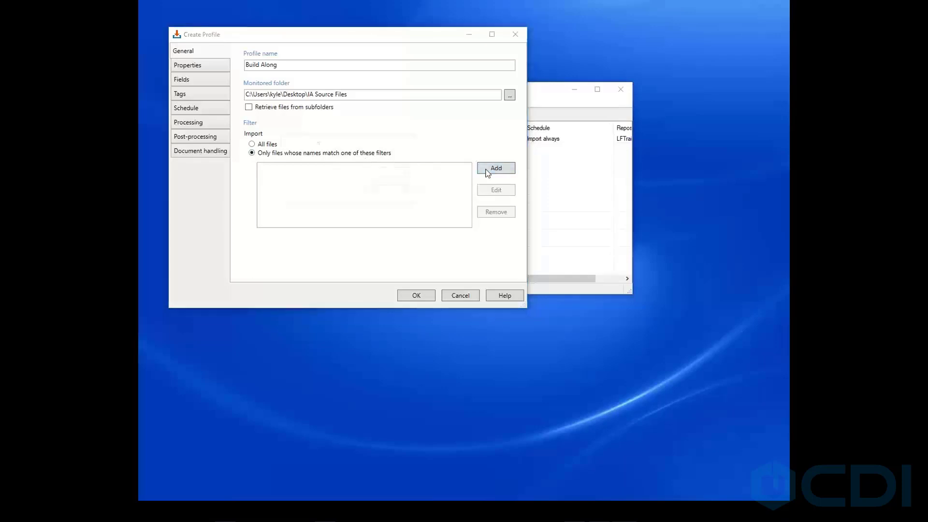
click(407, 173)
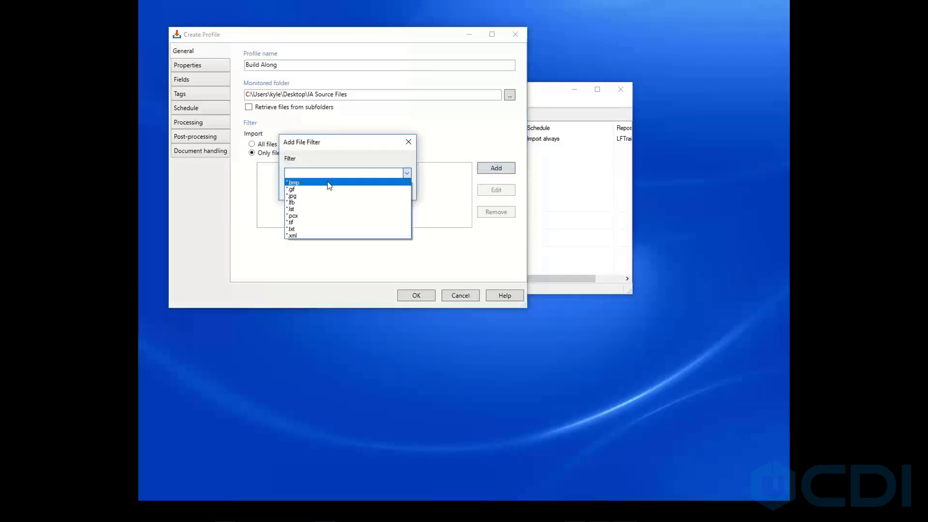
click(302, 222)
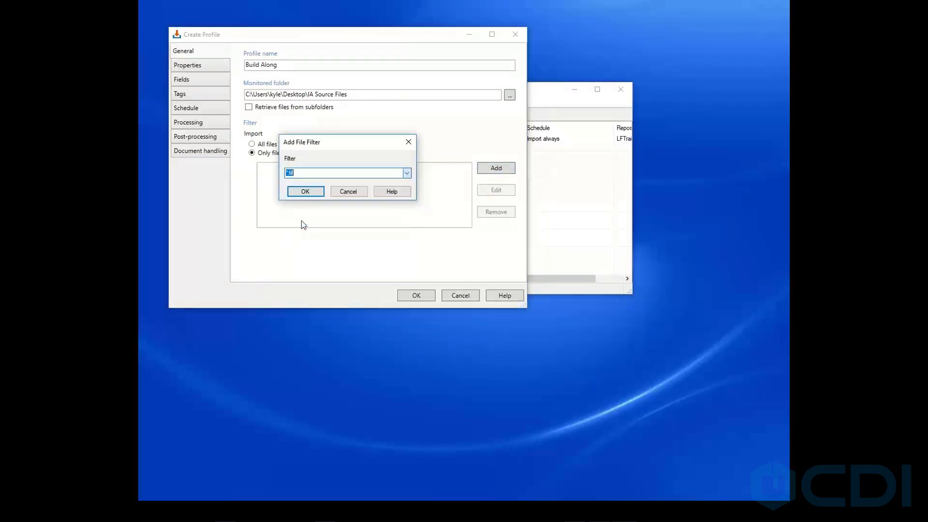
click(319, 195)
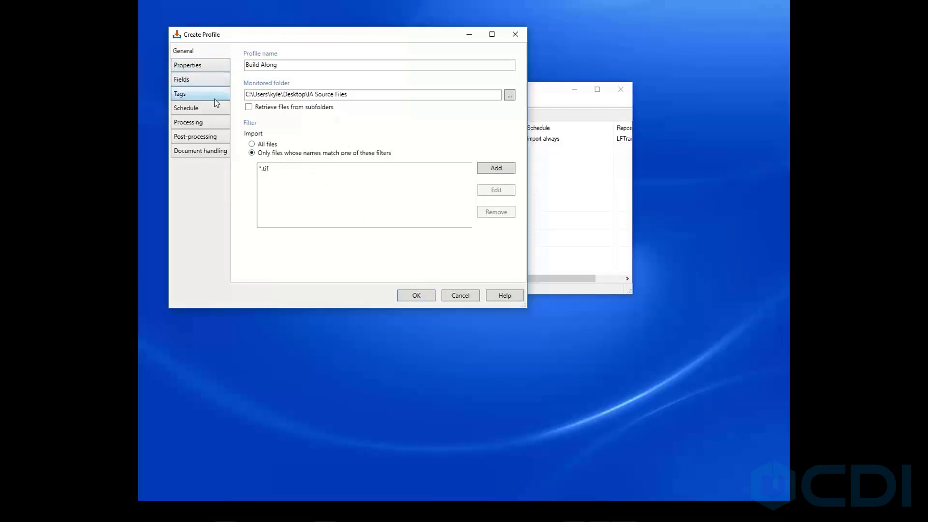
On the Properties page, browse the Name tokens and set the destination folder to LFTraining\.
click(203, 64)
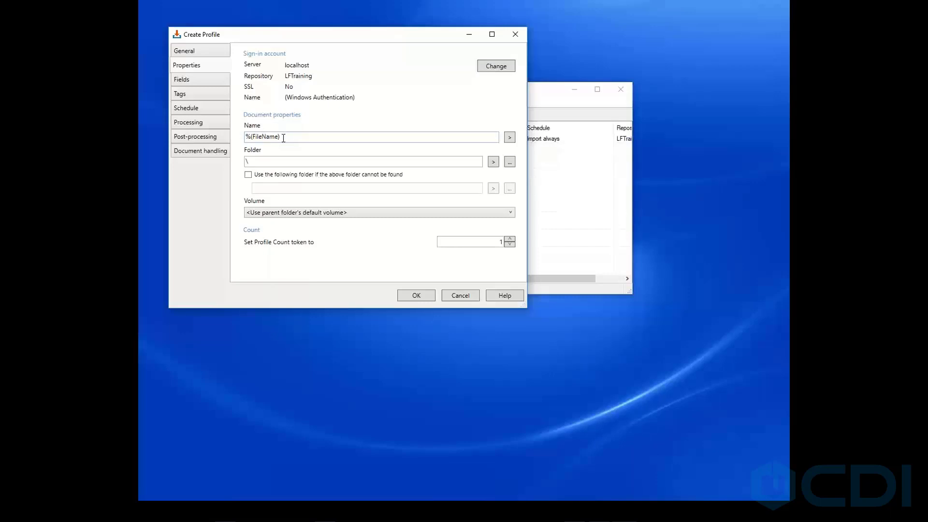
drag(283, 138, 245, 136)
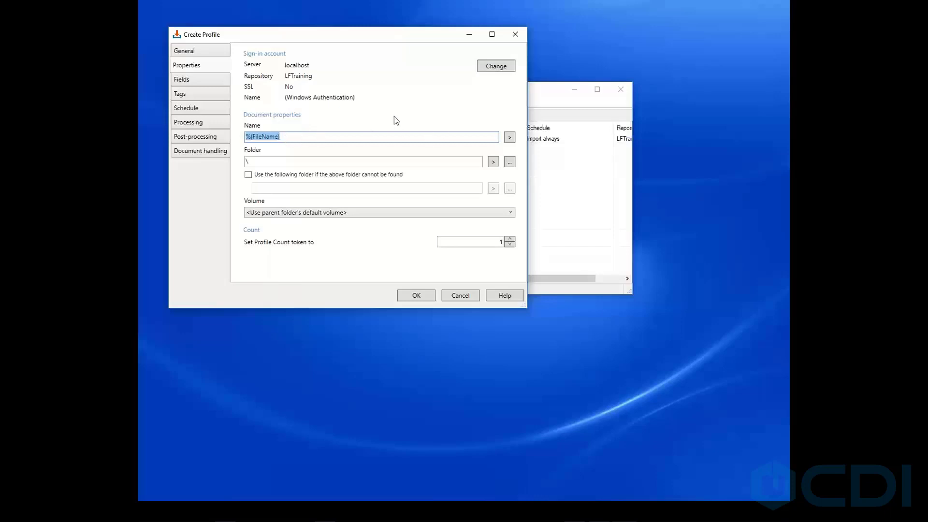
click(510, 137)
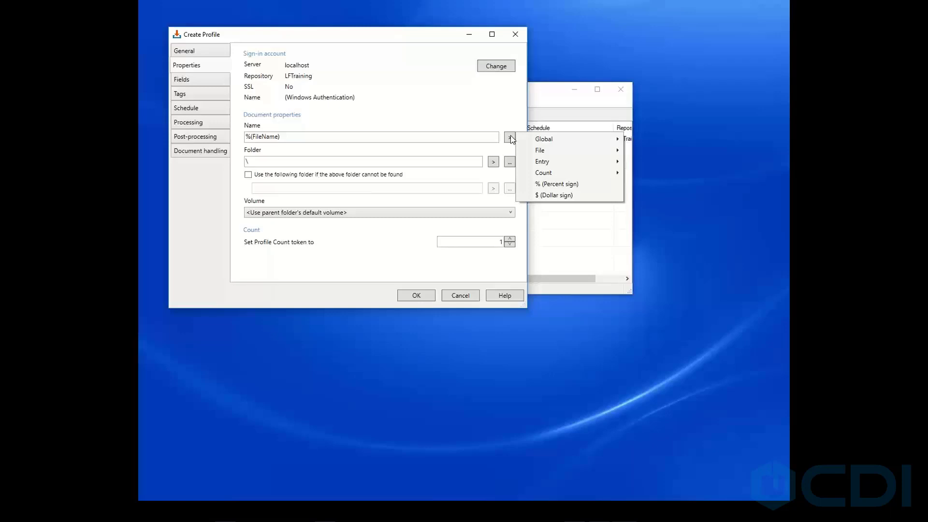
mouse_move(559, 140)
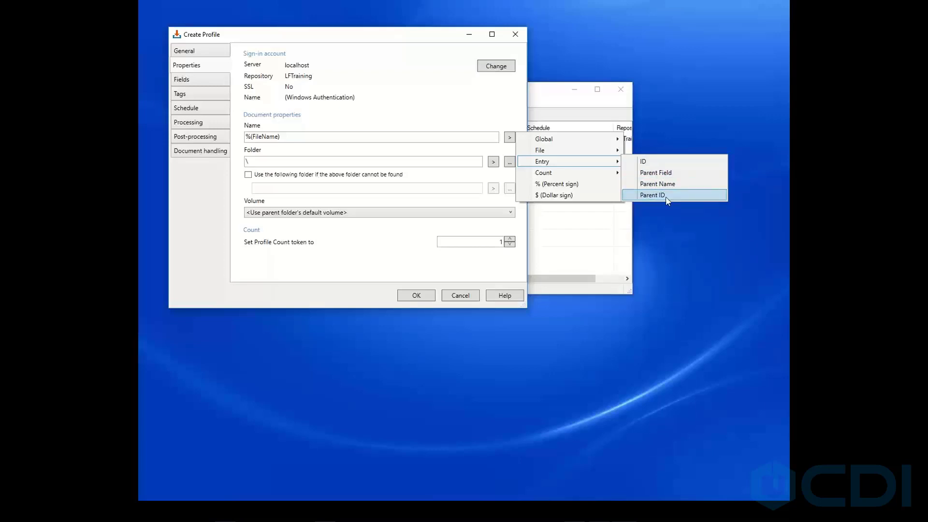
mouse_move(576, 175)
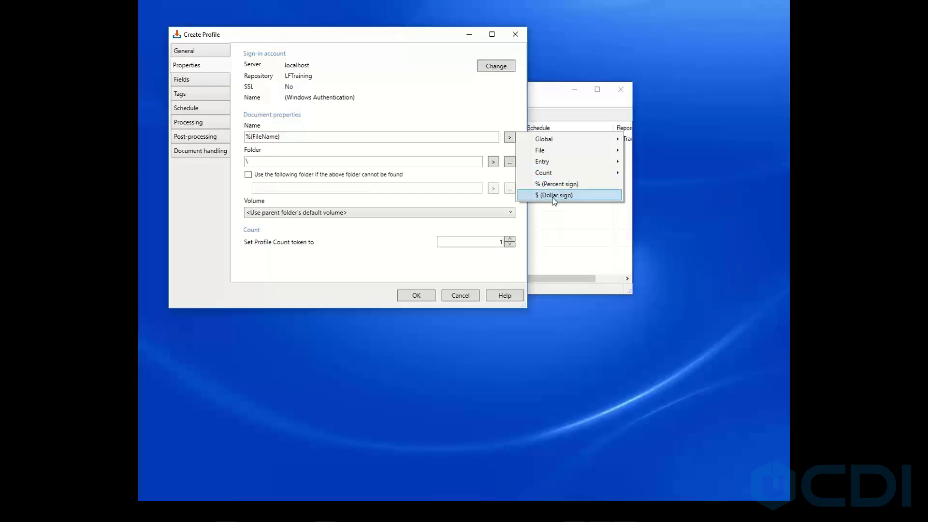
click(283, 160)
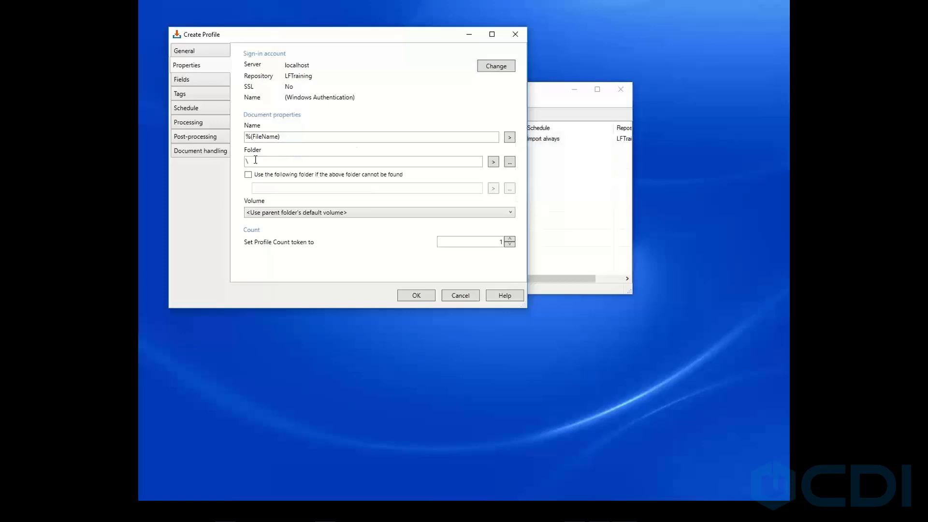
click(510, 162)
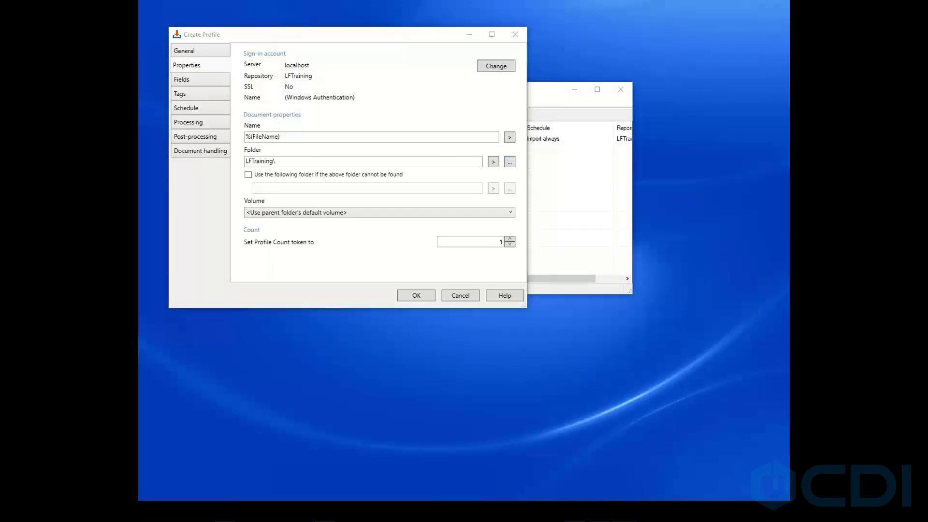
Browse the repository and set the destination folder to LFTraining\IMPORT AGENT.
drag(245, 89, 356, 87)
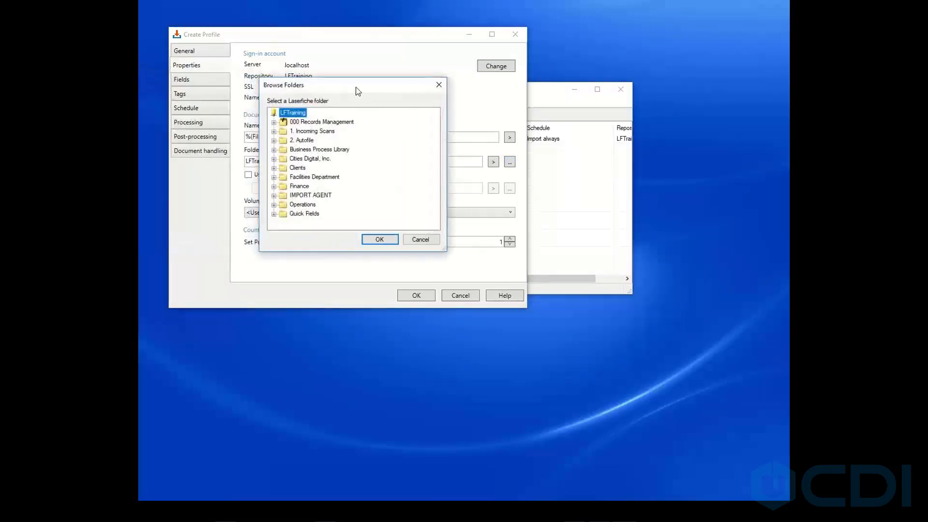
click(301, 196)
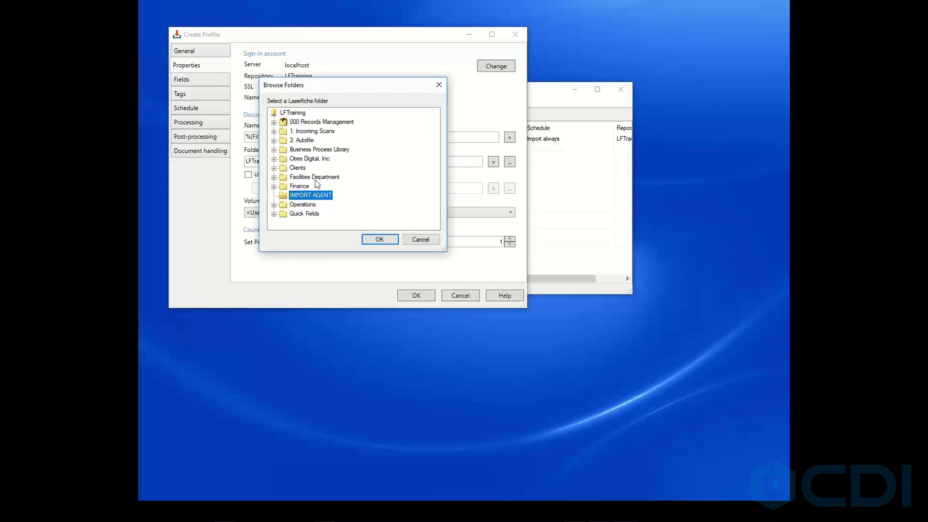
click(380, 239)
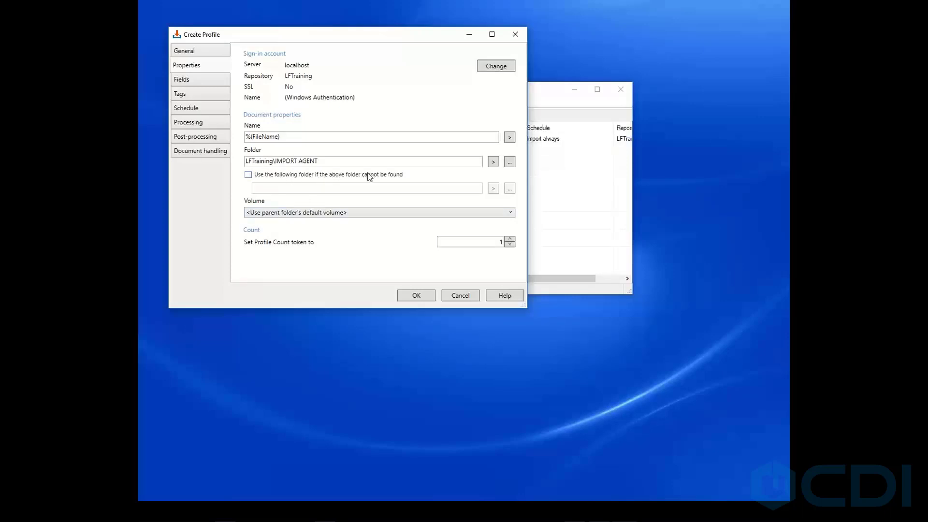
Set the document volume to DEFAULT.
click(249, 175)
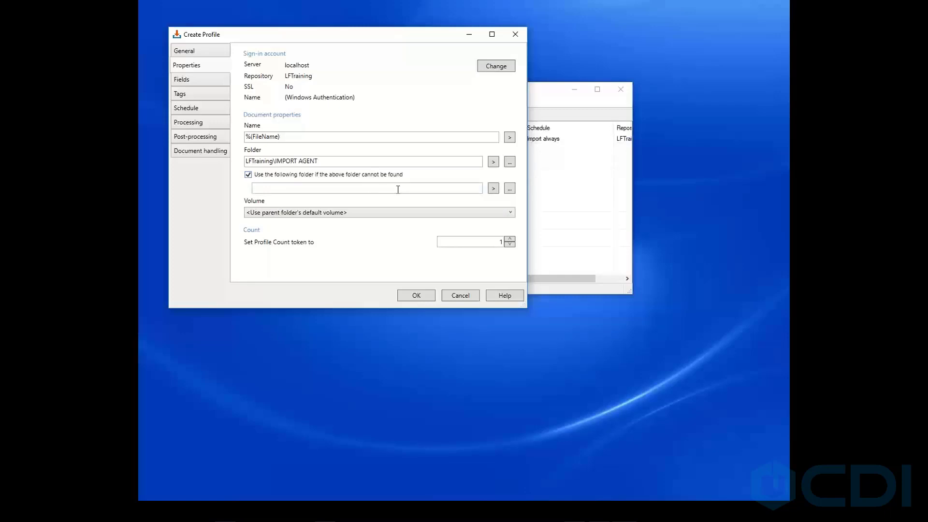
click(249, 175)
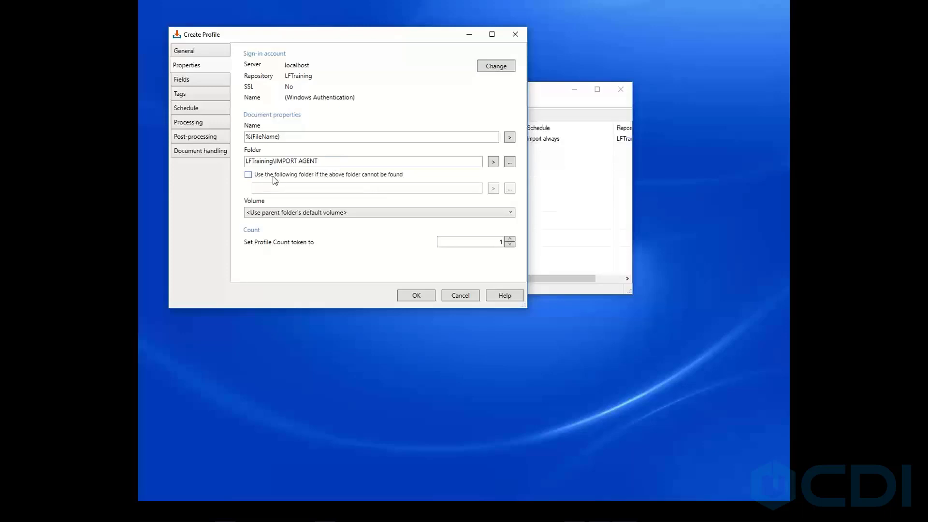
click(295, 213)
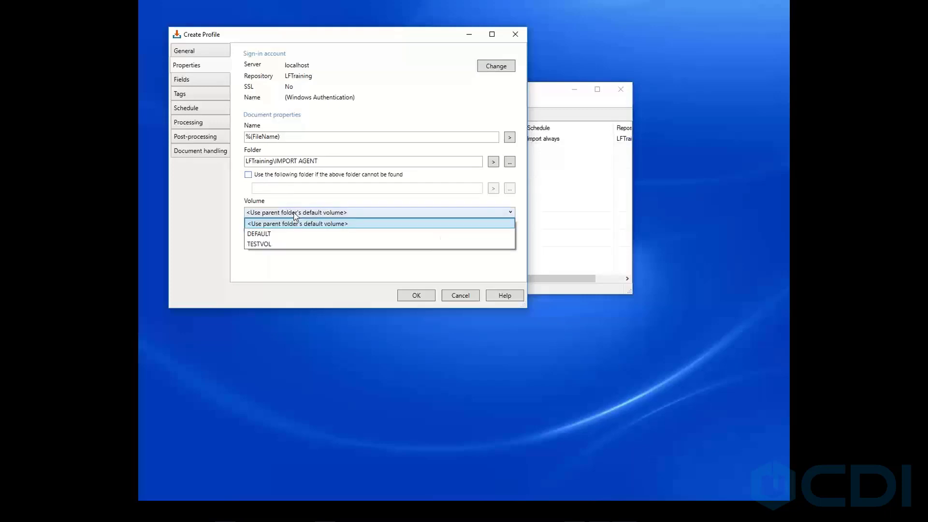
click(268, 233)
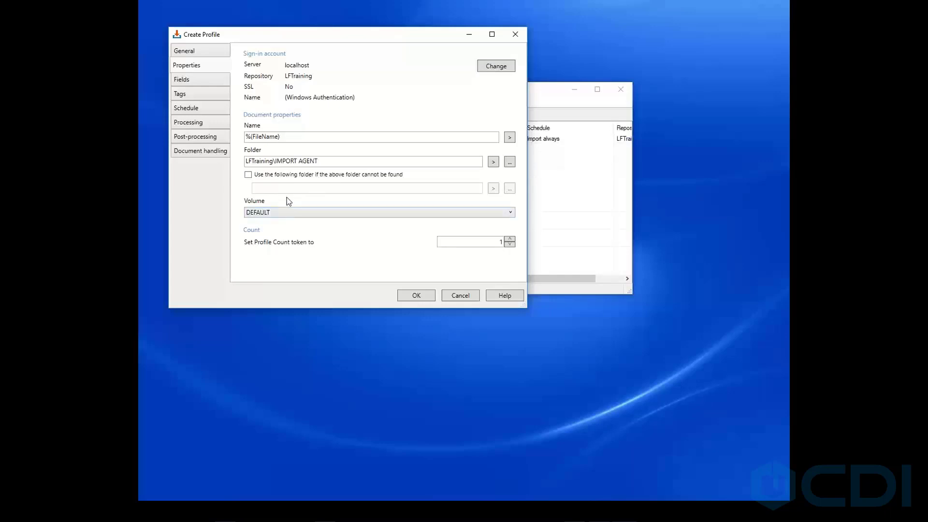
click(280, 212)
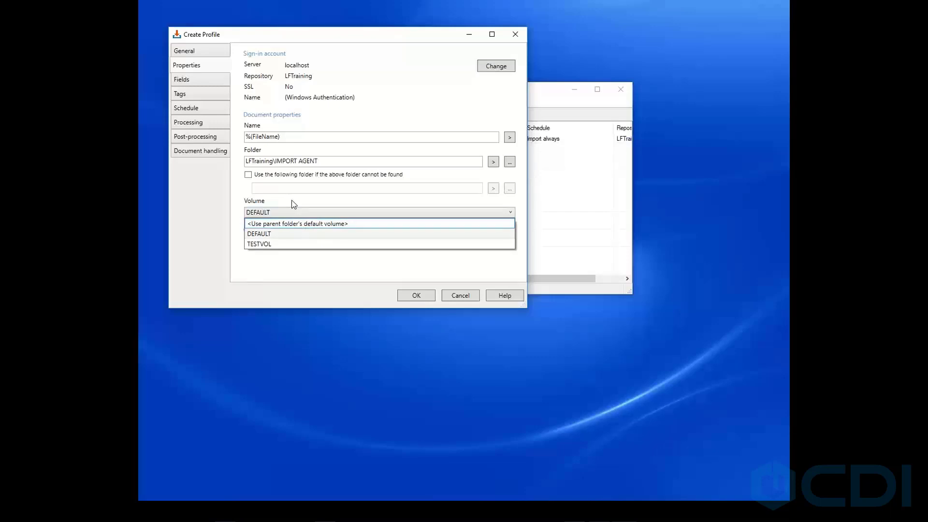
click(280, 235)
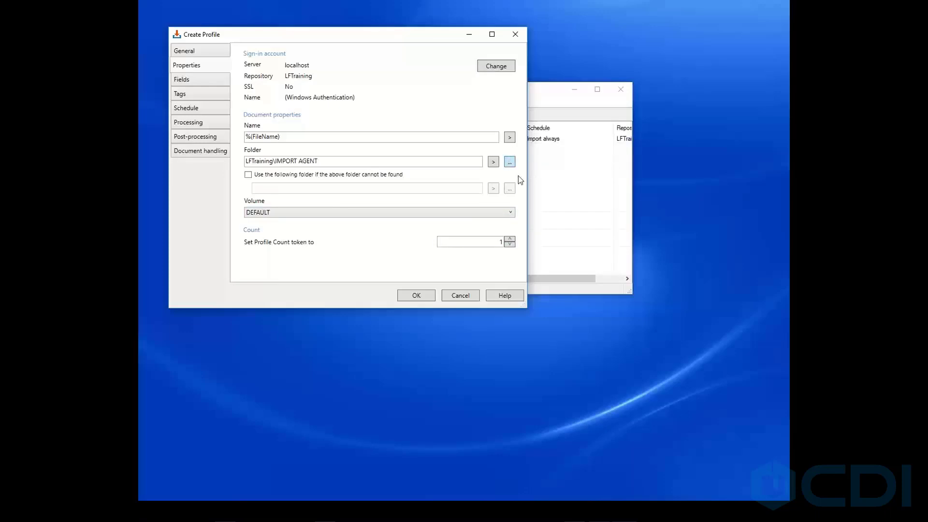
Browse the Count tokens available for the document name.
click(511, 138)
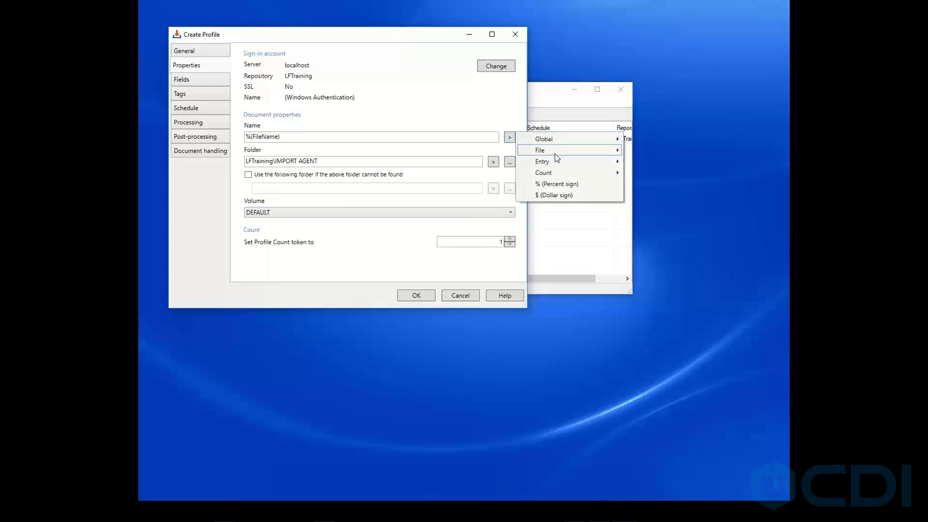
mouse_move(575, 176)
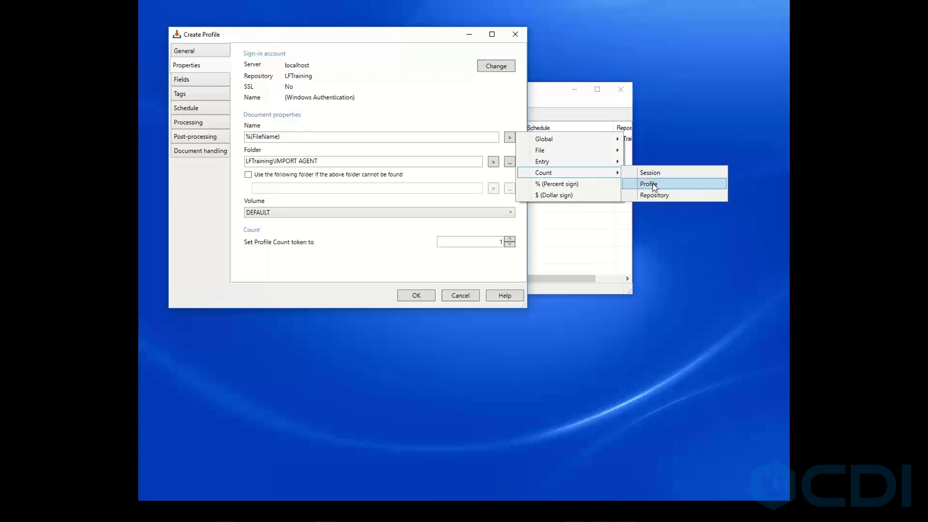
click(656, 145)
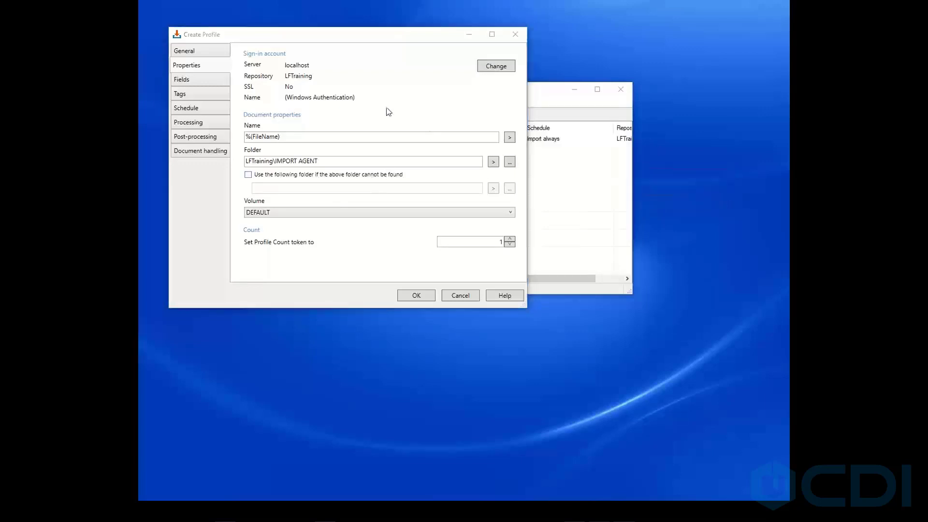
Try assigning the General template on the Fields page, then return to No template assigned.
click(199, 82)
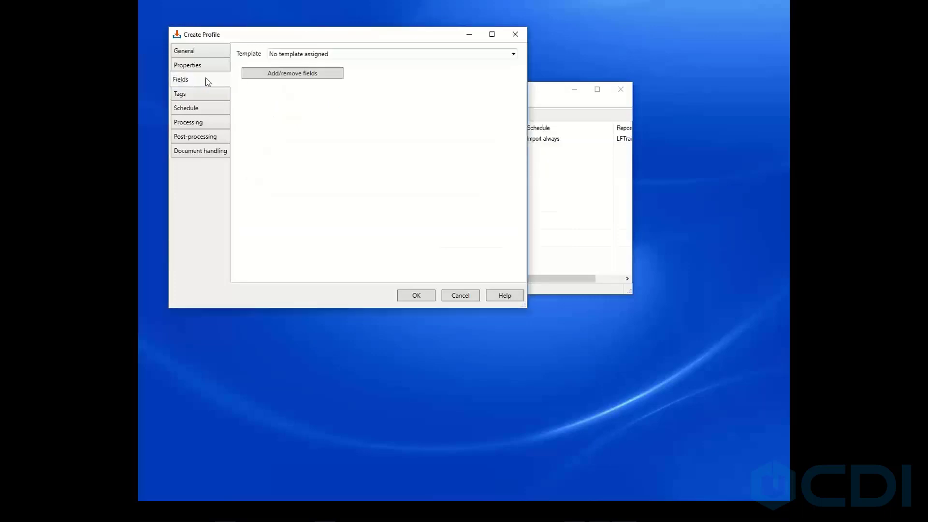
click(348, 55)
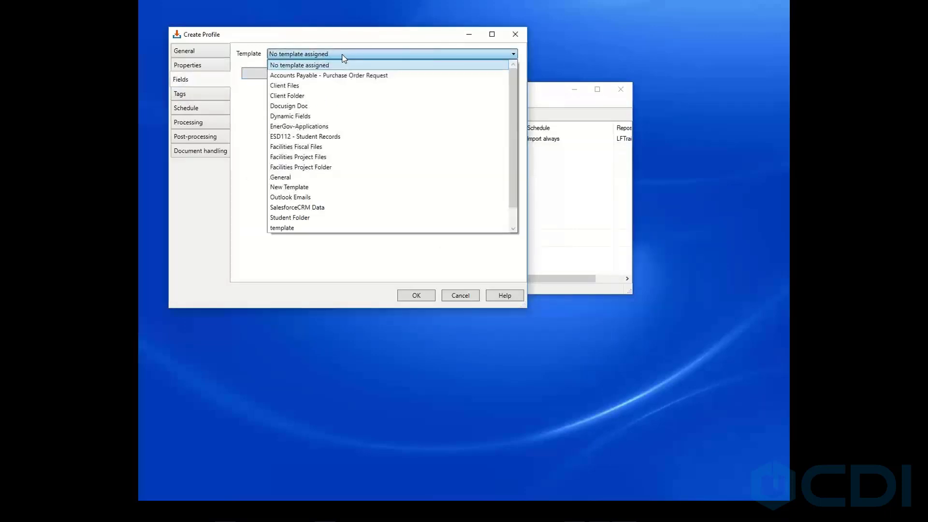
click(297, 177)
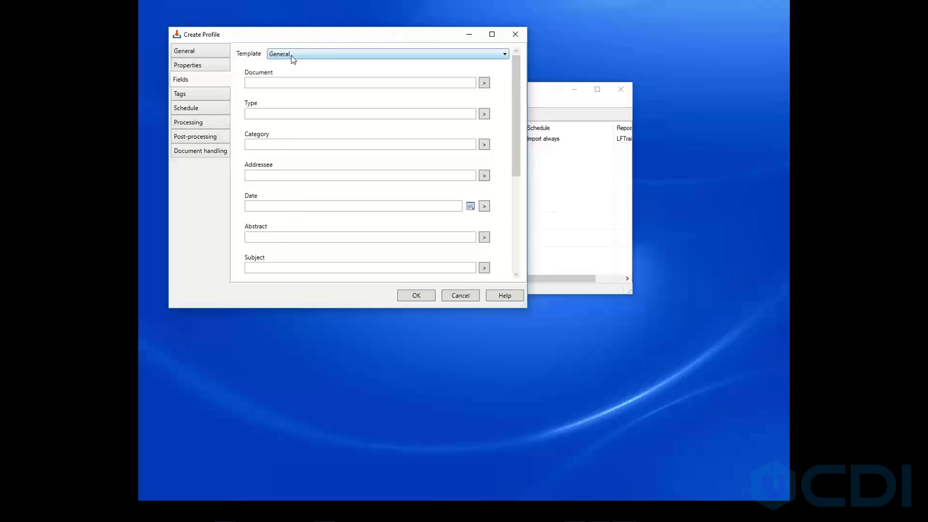
drag(516, 106, 527, 199)
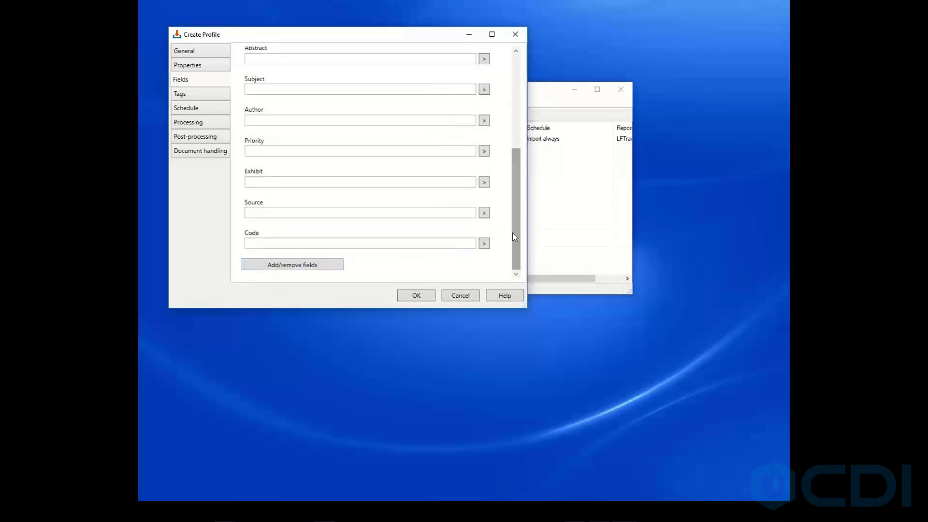
drag(515, 237, 515, 143)
click(505, 54)
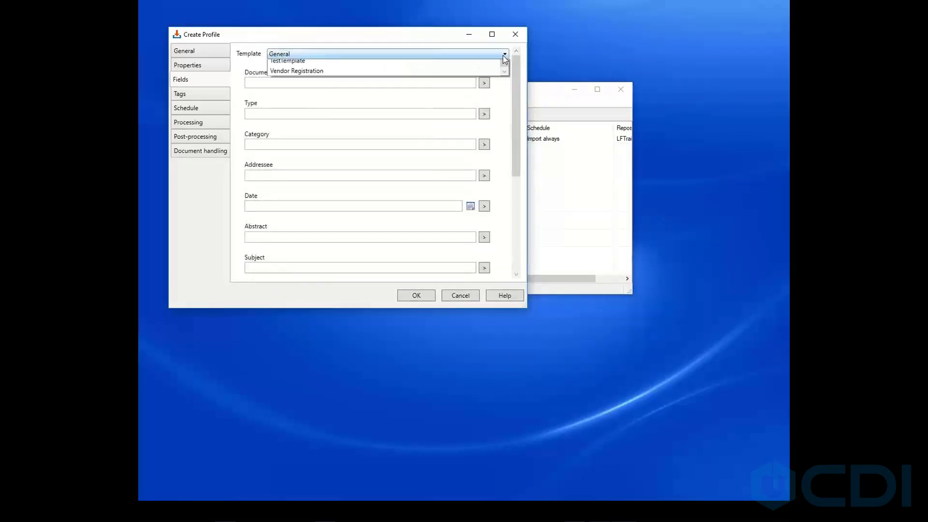
scroll(338, 68, up, 1)
click(304, 63)
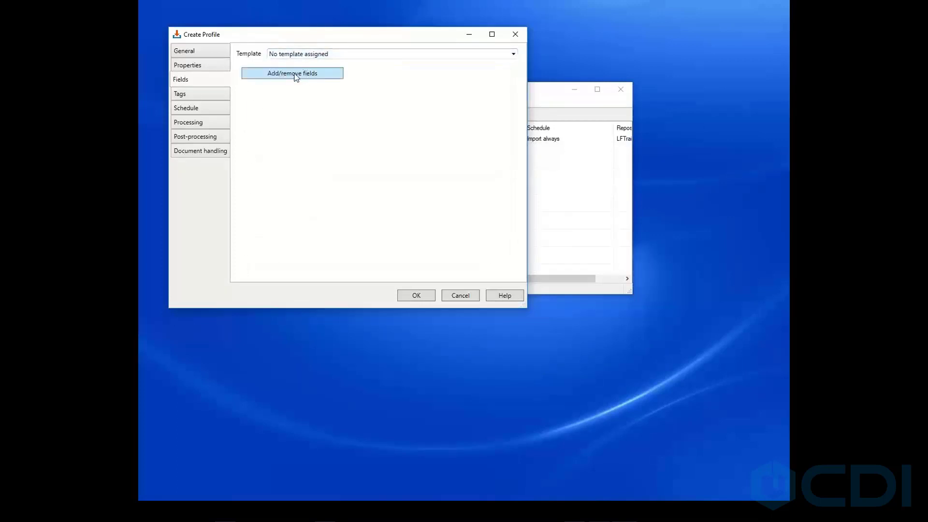
Add the Abstract field to the profile's fields.
click(296, 74)
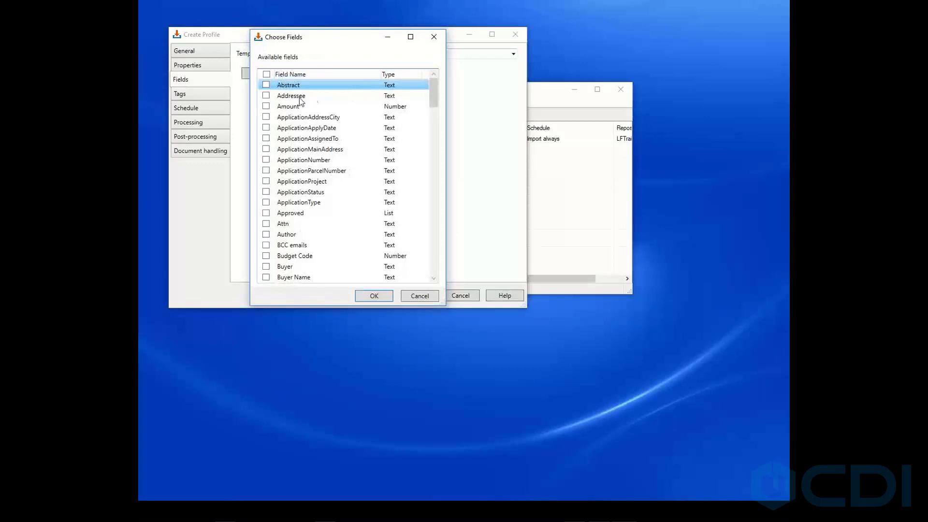
click(265, 86)
click(266, 85)
click(266, 85)
click(374, 296)
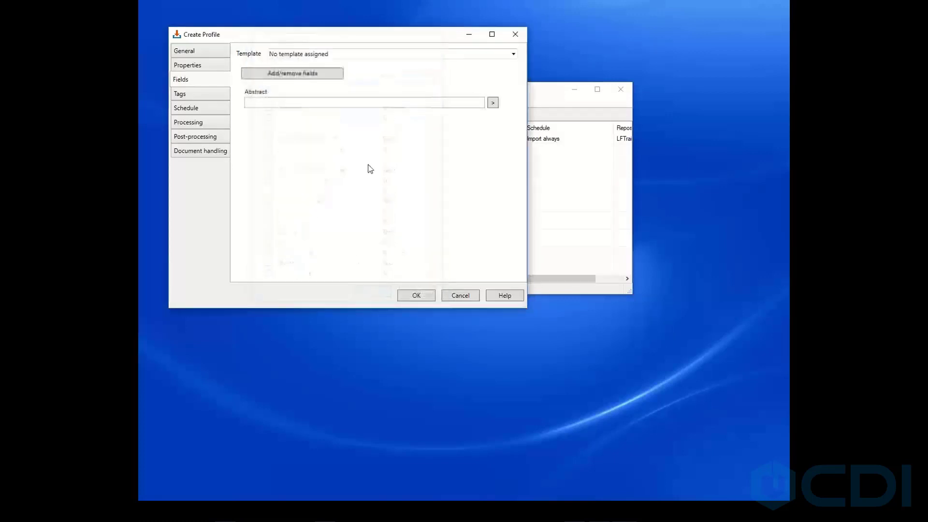
Set the Abstract field to Test on 8-13-2020 and save the profile.
click(264, 102)
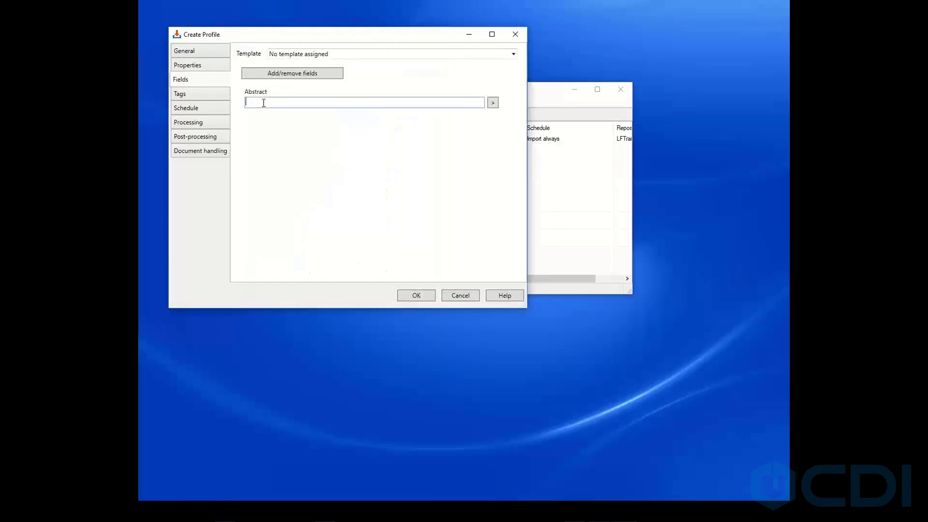
text(Test o)
text(n 8-13-2020)
click(410, 296)
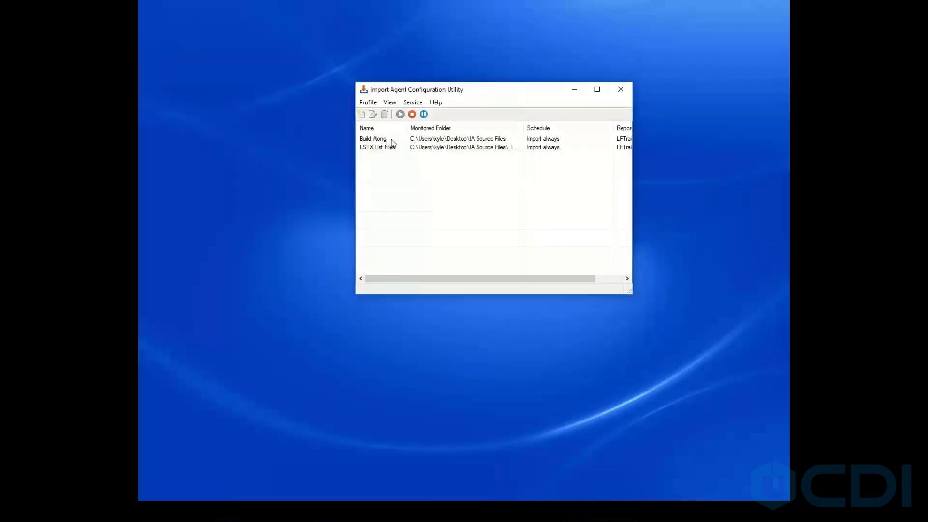
Reopen the Build Along profile and review its Fields and Tags pages.
click(386, 140)
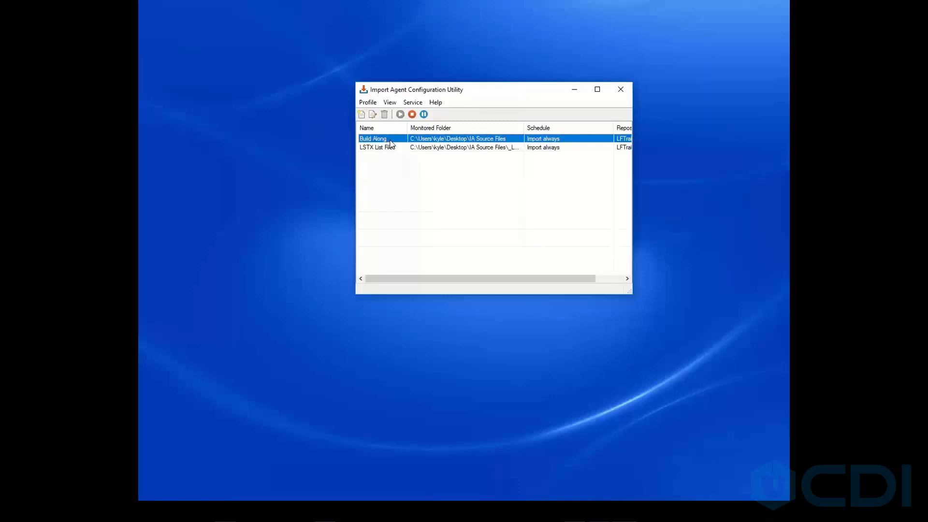
double_click(387, 139)
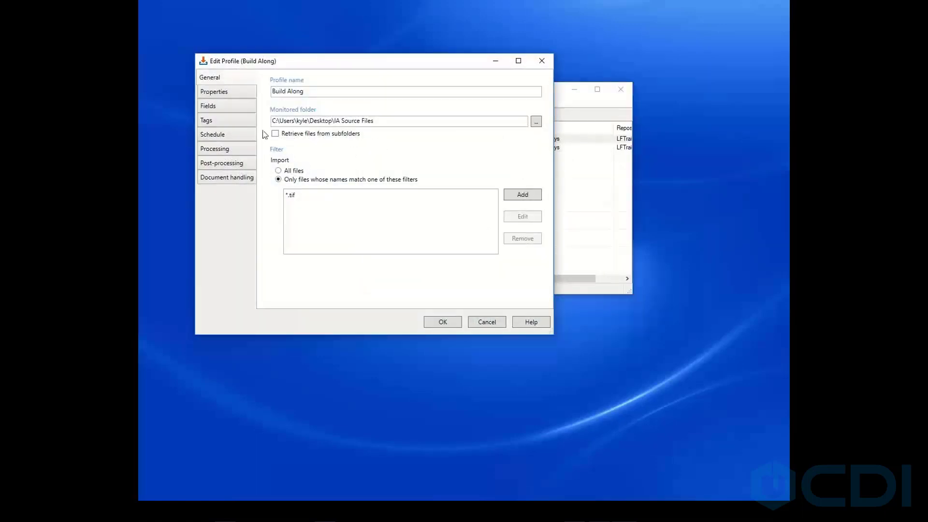
click(226, 106)
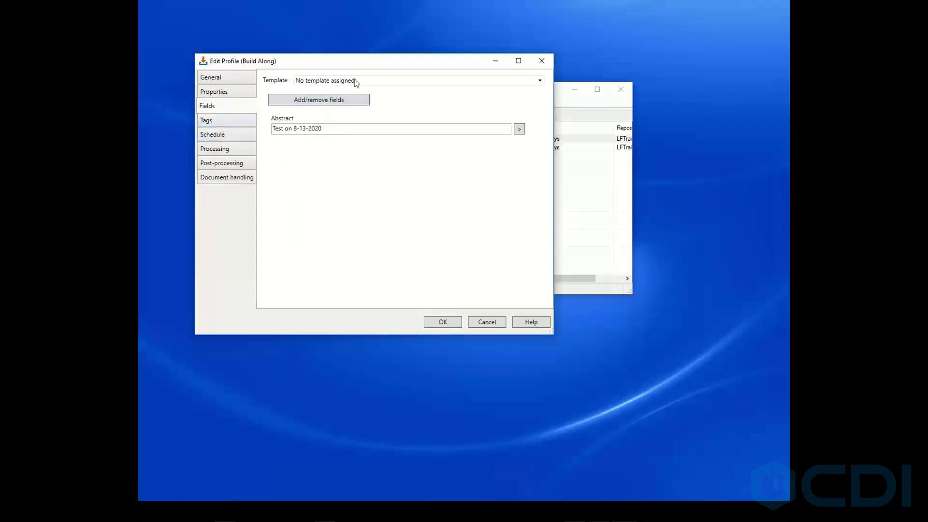
click(225, 122)
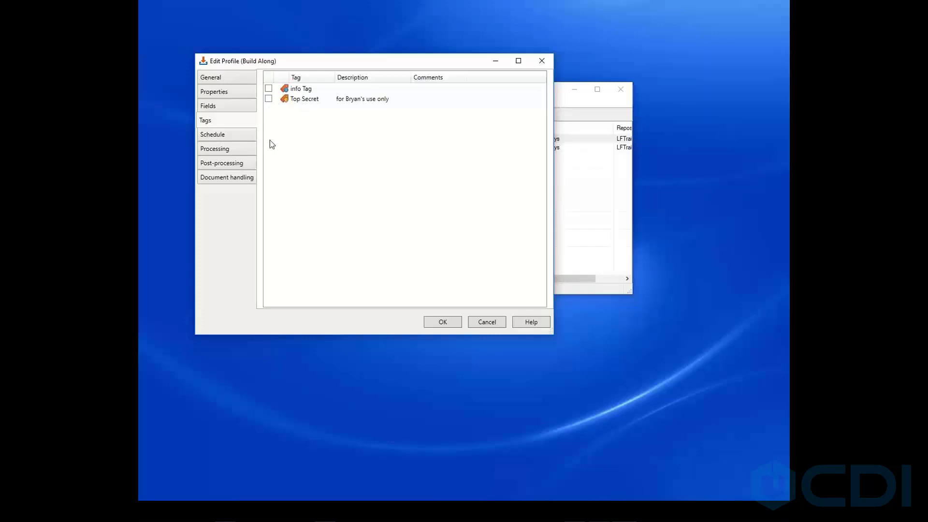
Schedule imports only at set times and add a period from Monday 12:00 AM to Monday 6:00 AM.
click(222, 138)
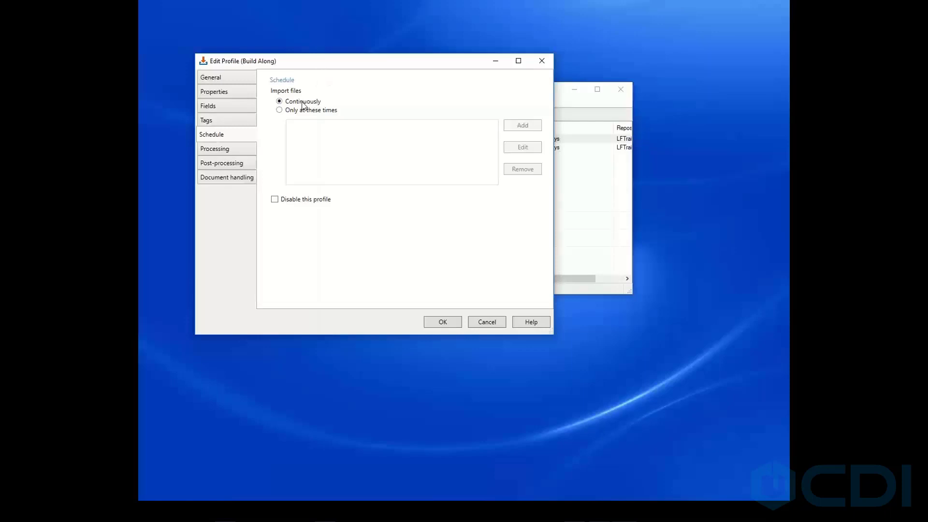
click(281, 111)
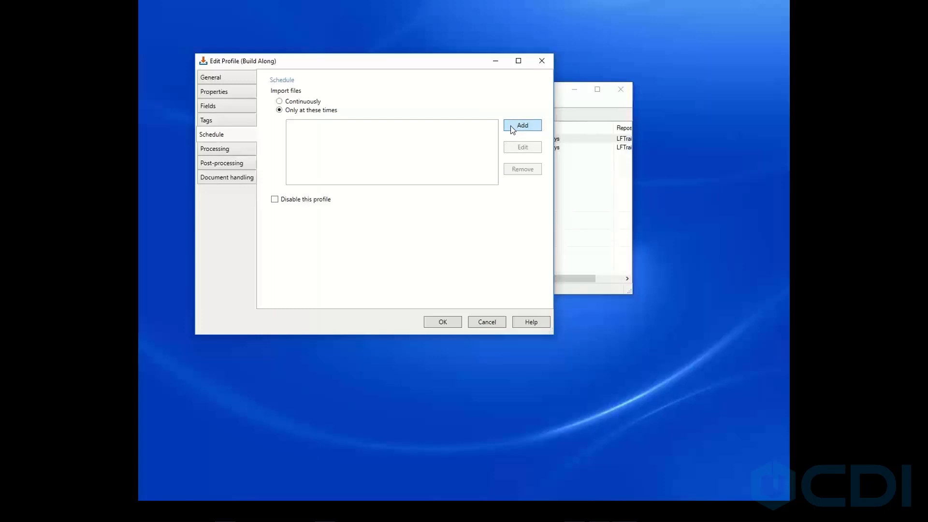
click(511, 126)
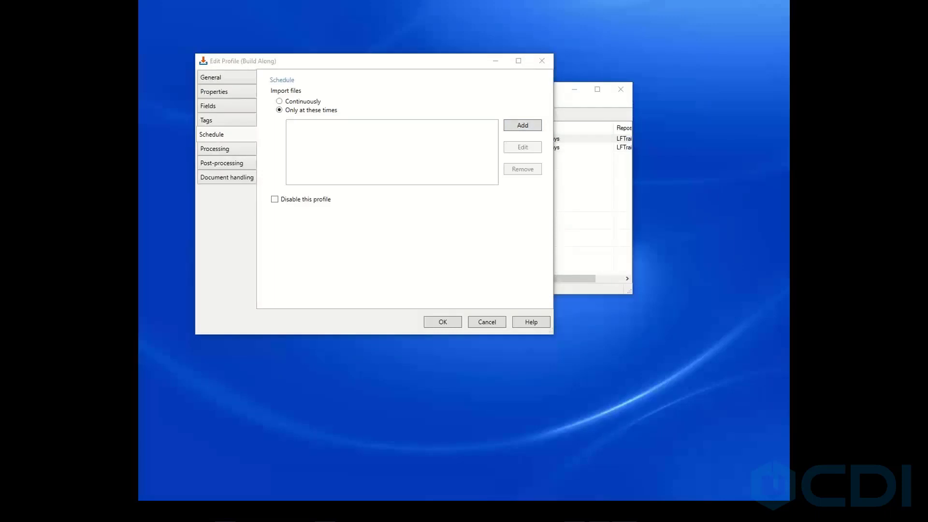
drag(349, 110, 385, 104)
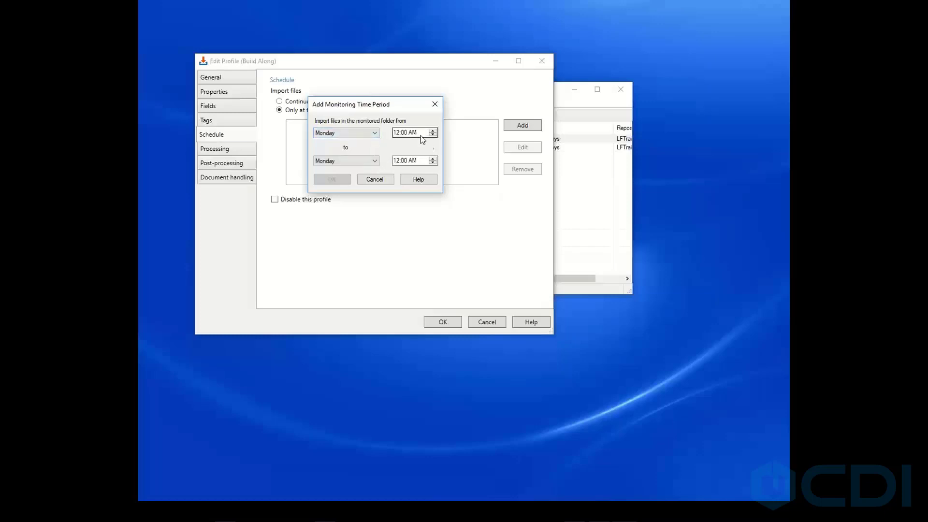
click(397, 161)
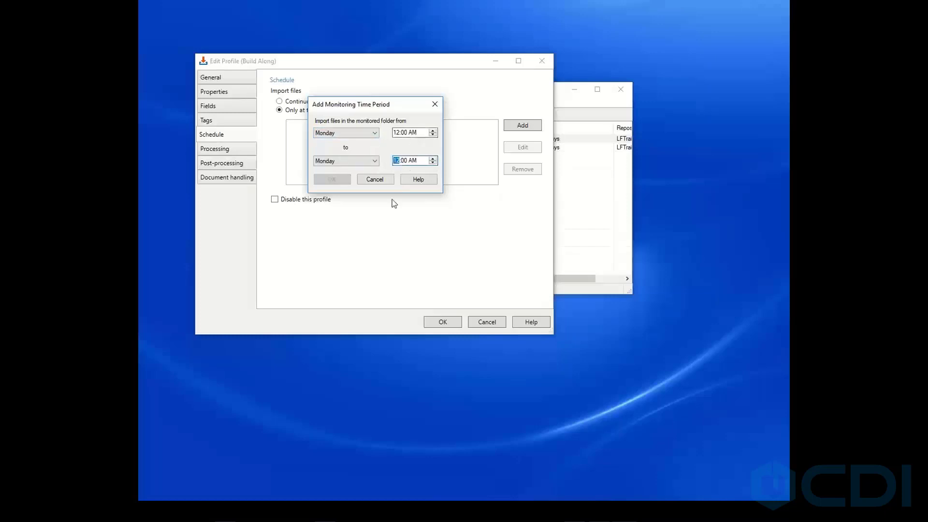
click(420, 159)
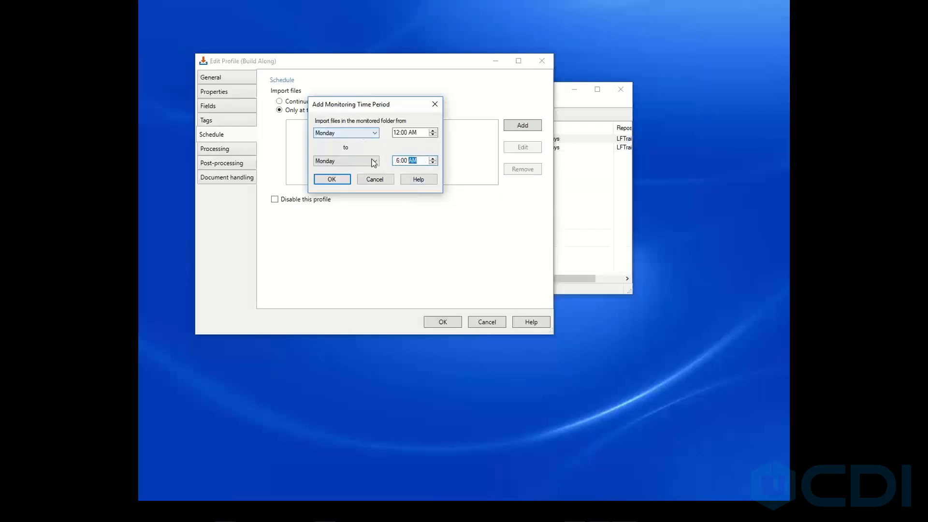
click(339, 180)
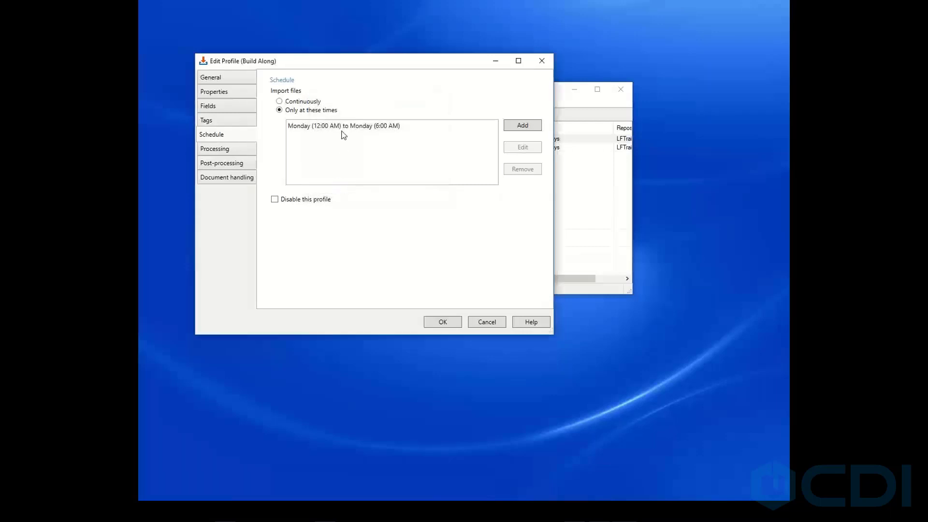
Add a second import period from Tuesday 12:00 AM to Tuesday 6:00 AM.
click(520, 127)
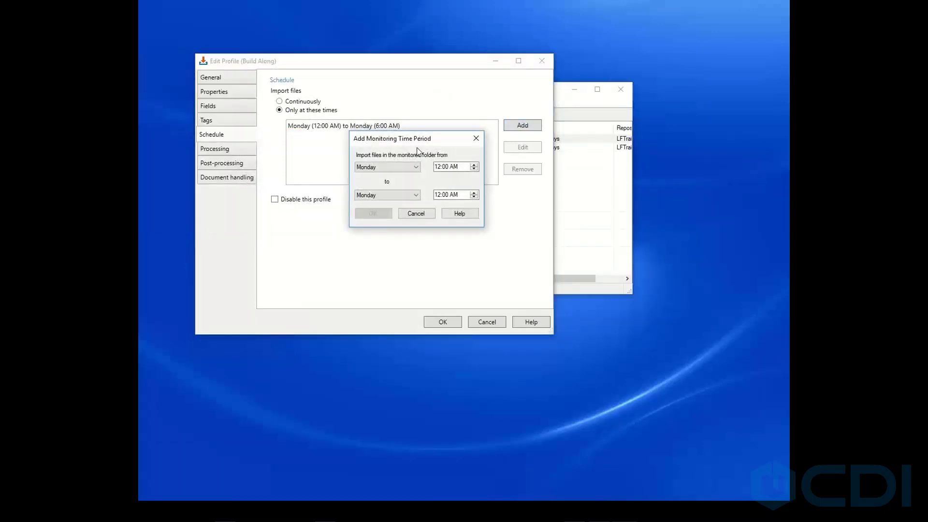
click(414, 170)
click(402, 184)
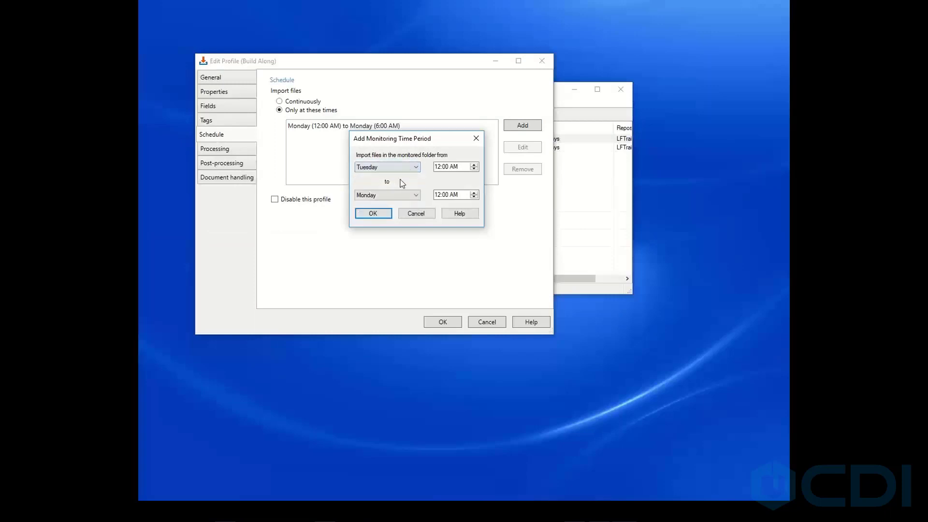
click(413, 196)
click(375, 211)
click(437, 196)
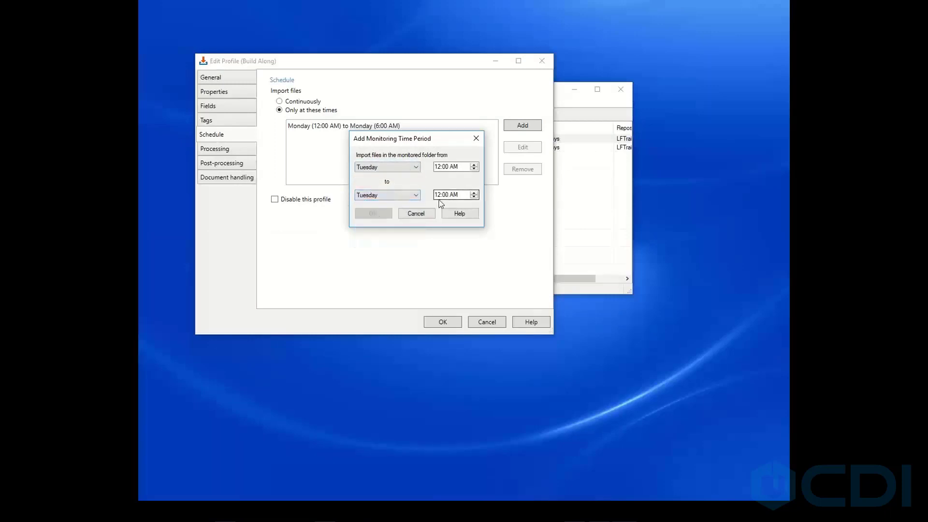
text(6)
click(463, 167)
click(383, 213)
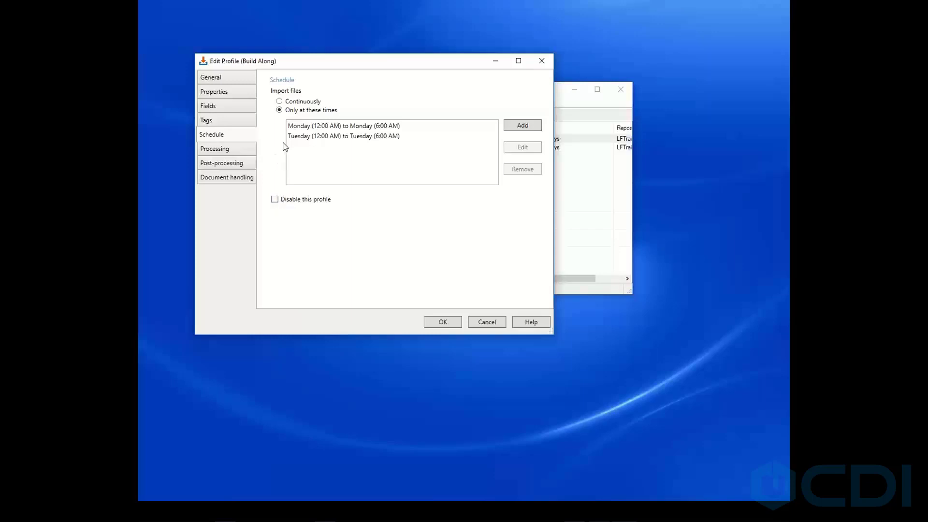
Switch the profile's schedule to import files continuously.
click(281, 102)
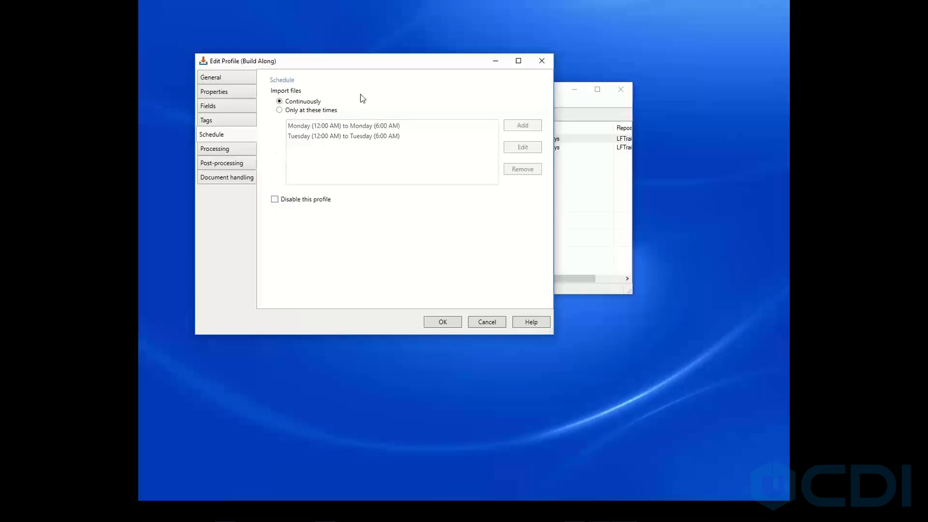
click(225, 151)
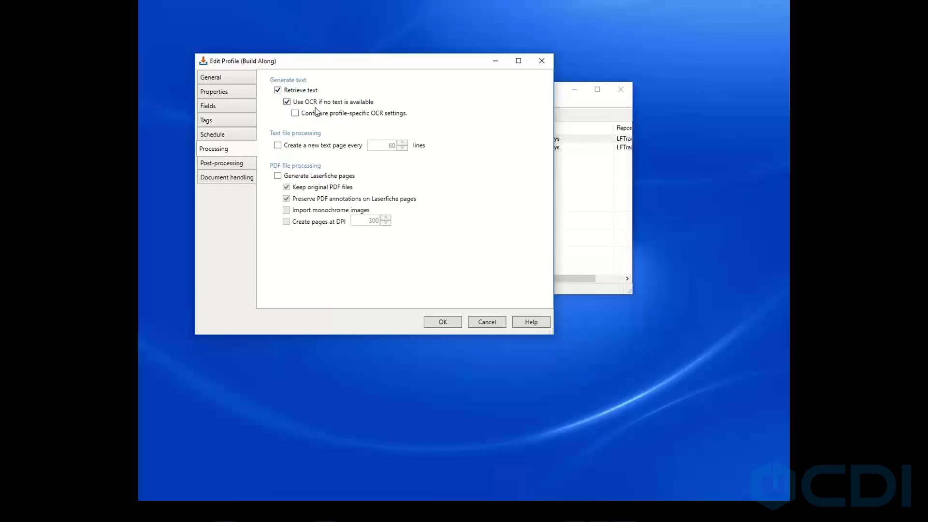
click(295, 114)
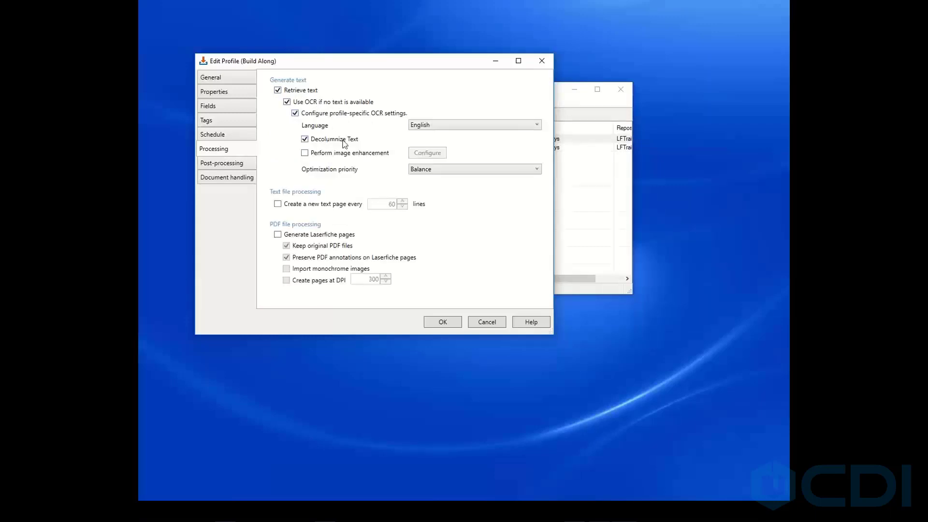
click(306, 142)
click(295, 113)
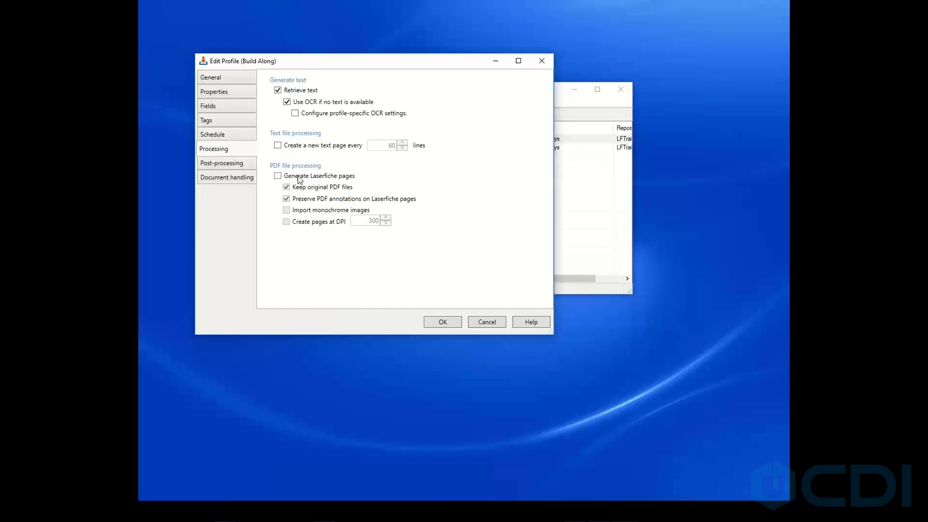
Enable Generate Laserfiche pages, clear Keep original PDF files, and turn on Create pages at DPI at 300.
click(280, 177)
click(287, 188)
click(286, 210)
click(287, 210)
click(287, 222)
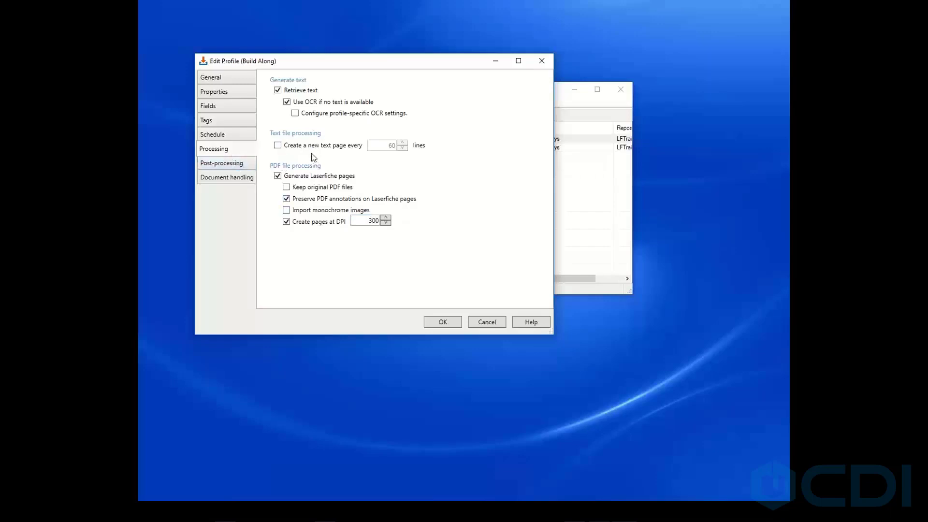
Append a backslash to the %(MonitoredFolder)\Processed path where imported source files are moved.
click(229, 165)
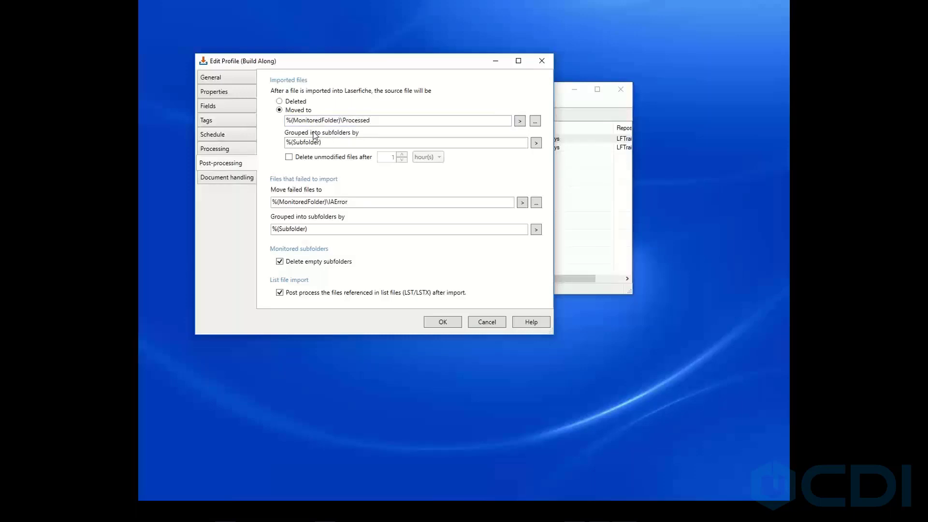
click(380, 119)
text(\)
click(224, 181)
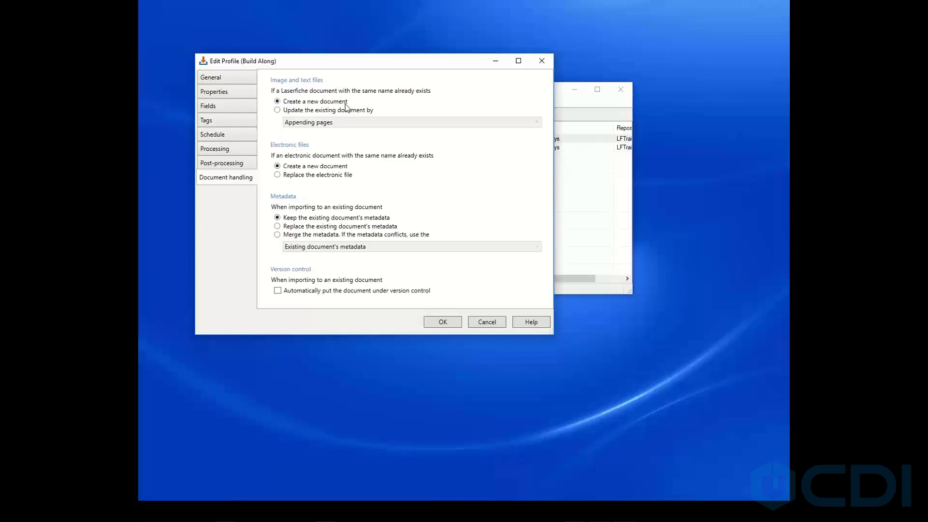
Set image and text files with an existing same-named document to update it by Appending pages.
click(278, 110)
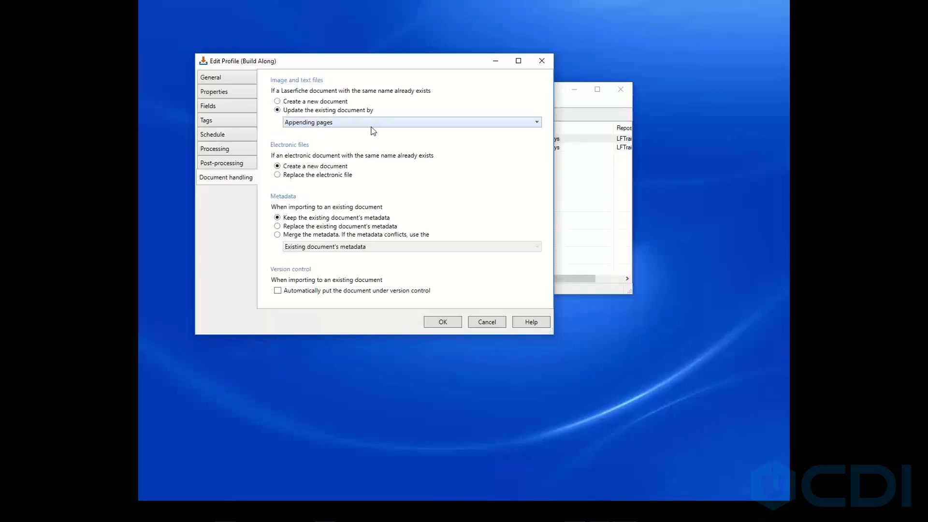
click(350, 124)
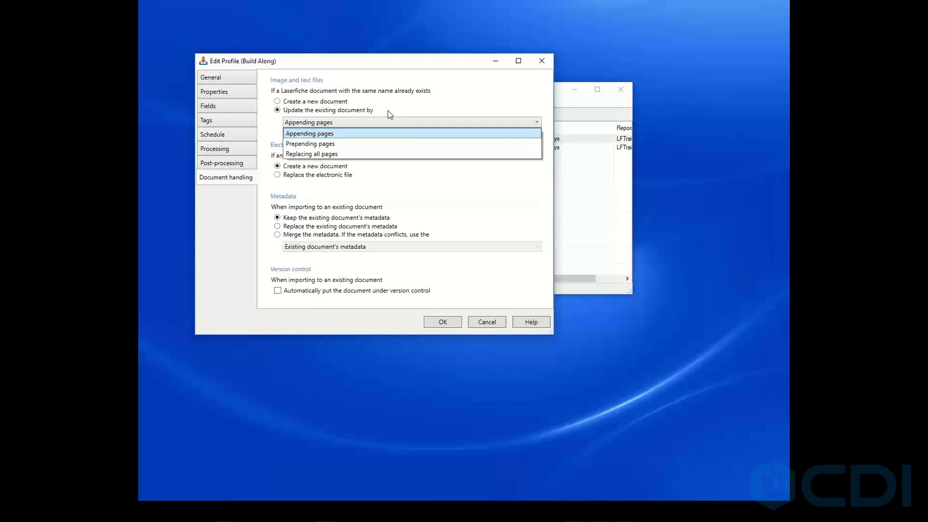
click(342, 134)
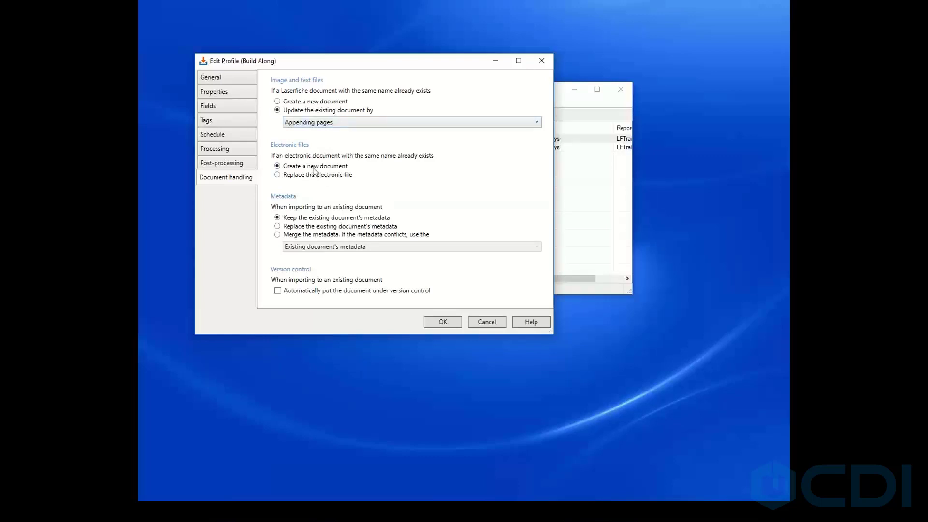
Merge metadata on import using the existing document's metadata for conflicts, and save the profile.
click(278, 176)
click(277, 166)
click(277, 235)
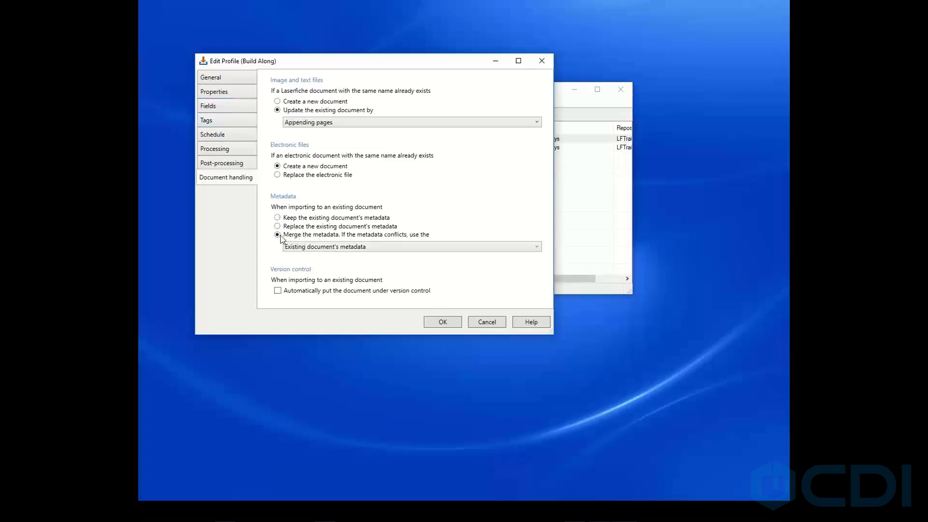
click(355, 248)
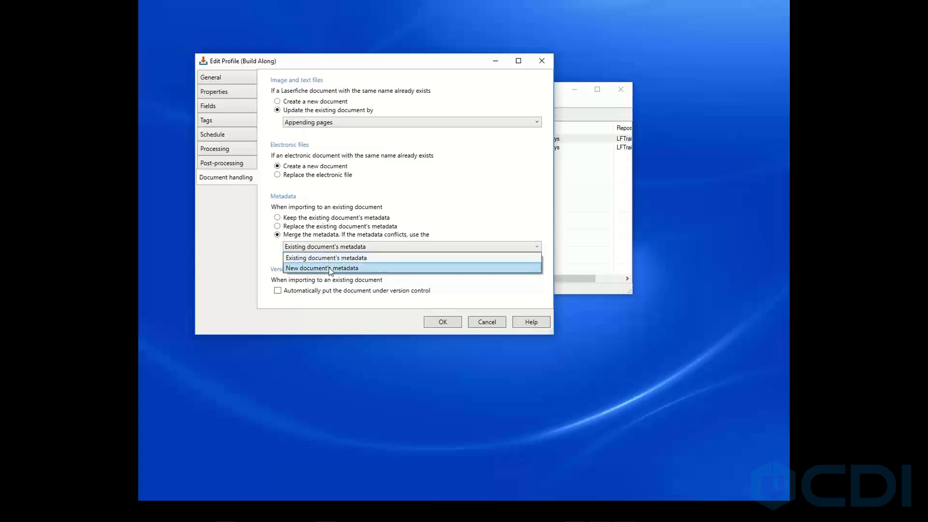
click(452, 219)
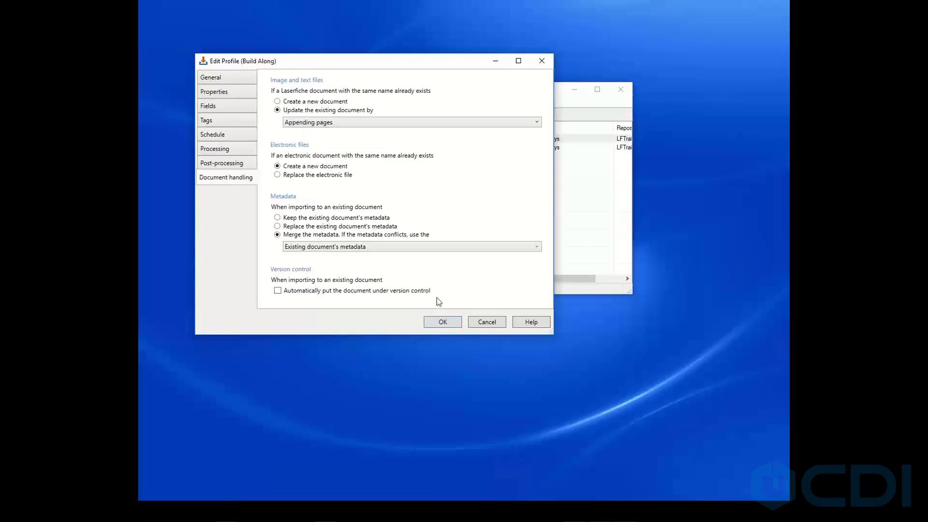
click(444, 322)
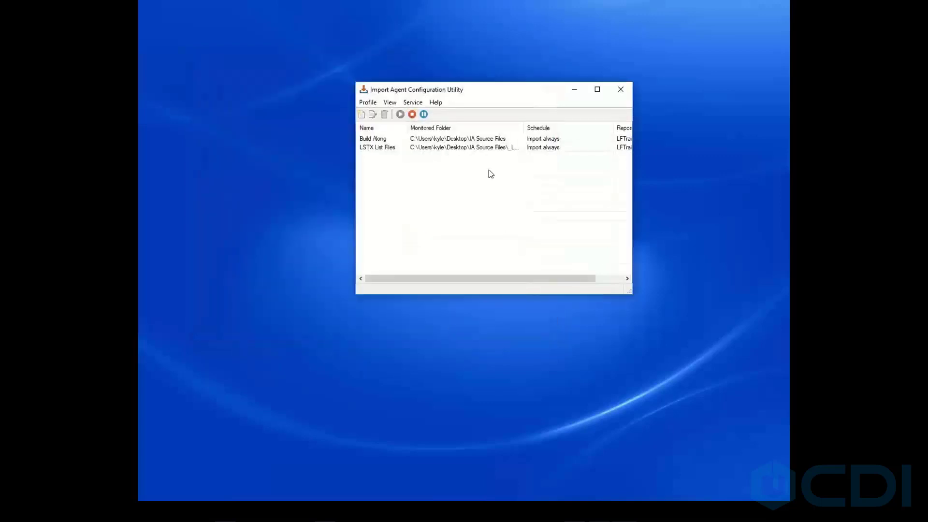
Add the Parent Folder column to the profile list, positioned right after Monitored Folder.
click(387, 140)
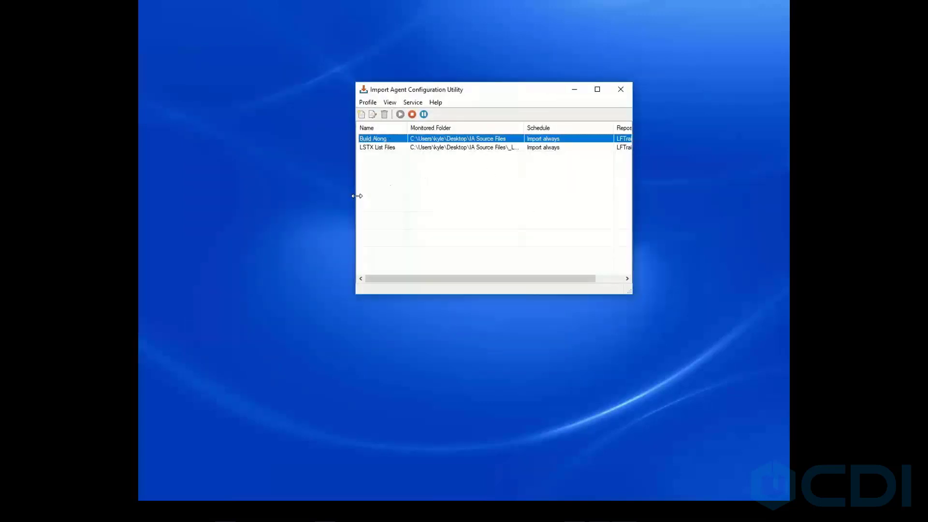
drag(356, 195, 284, 199)
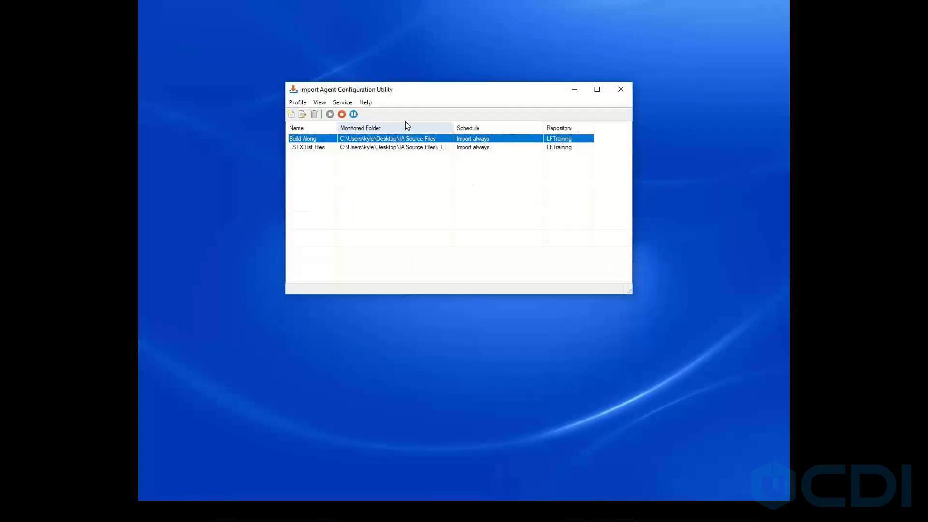
click(322, 103)
click(337, 115)
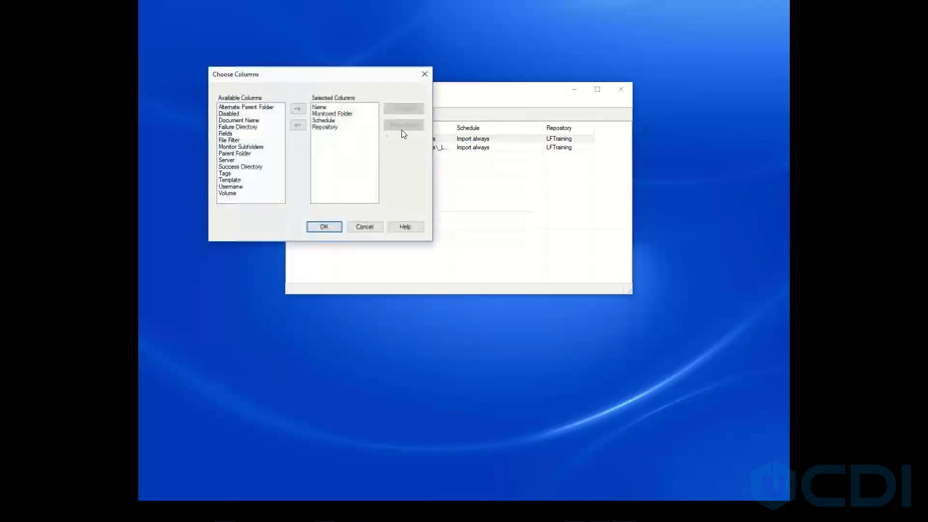
click(243, 154)
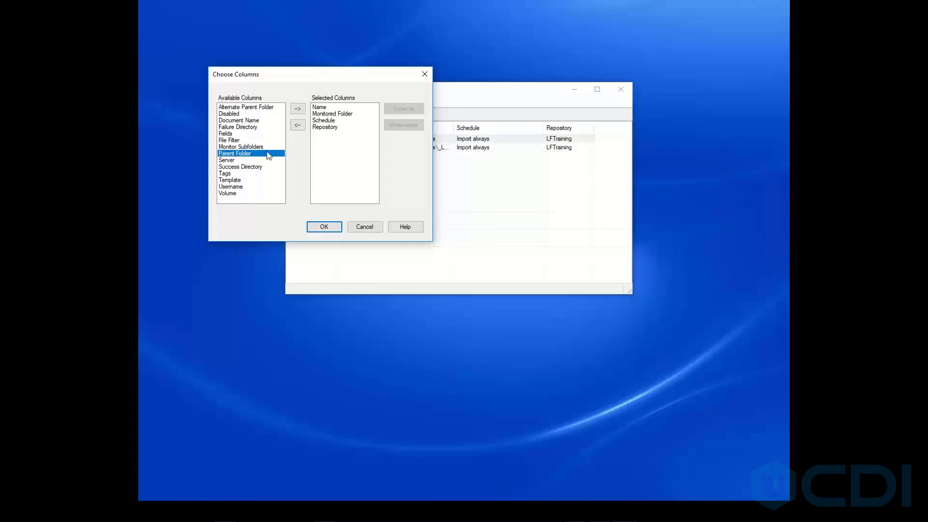
click(298, 109)
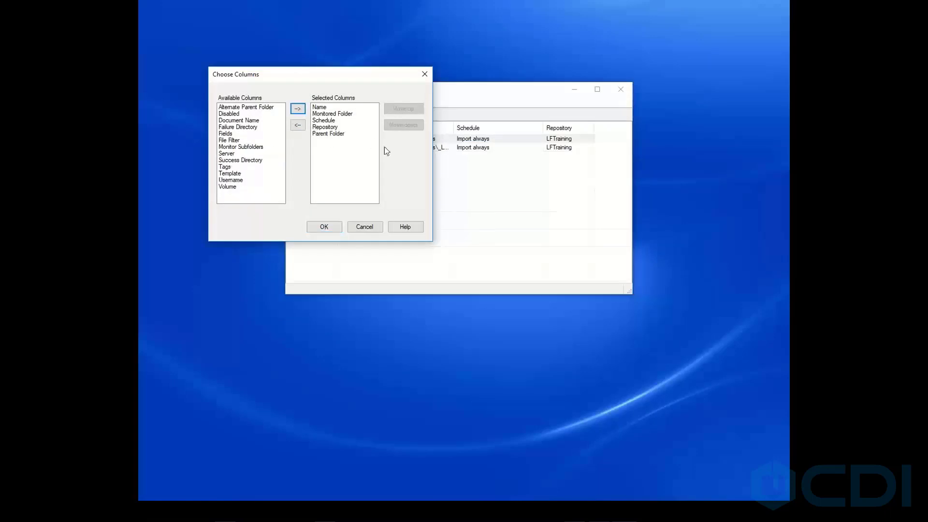
click(328, 134)
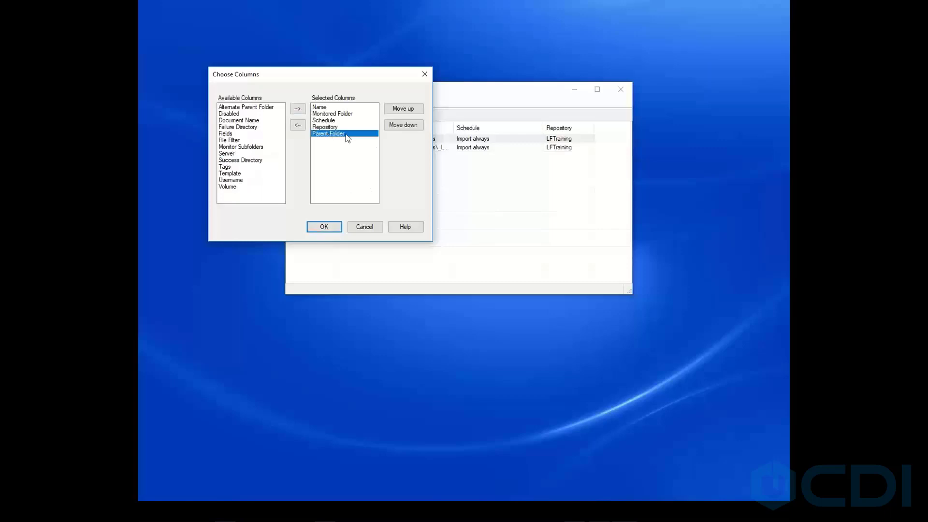
click(403, 109)
click(403, 109)
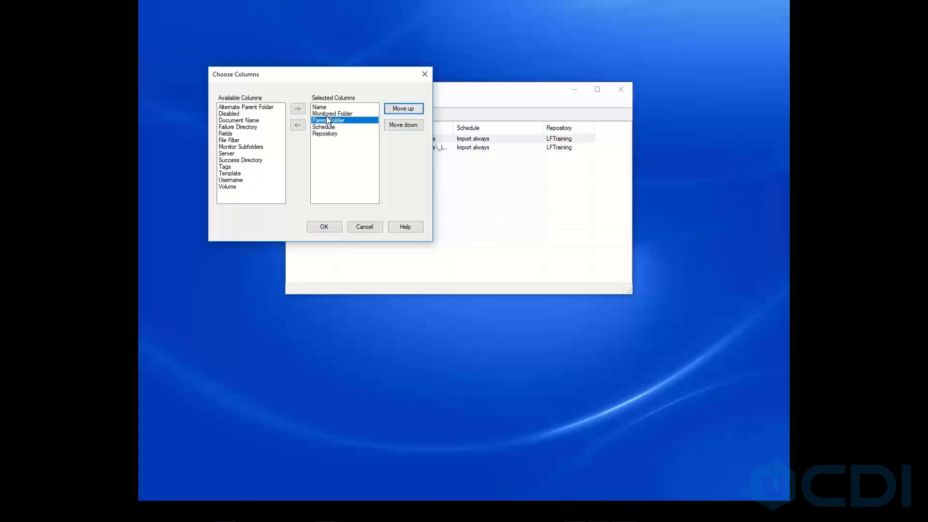
click(324, 227)
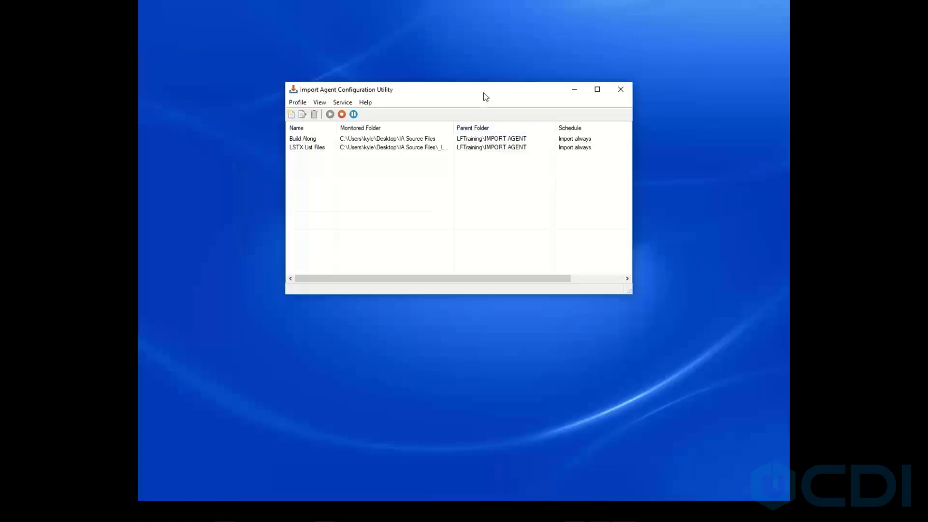
Move the sample TIF and PDF files out of IA Source Files onto the desktop and back in.
drag(485, 95, 450, 244)
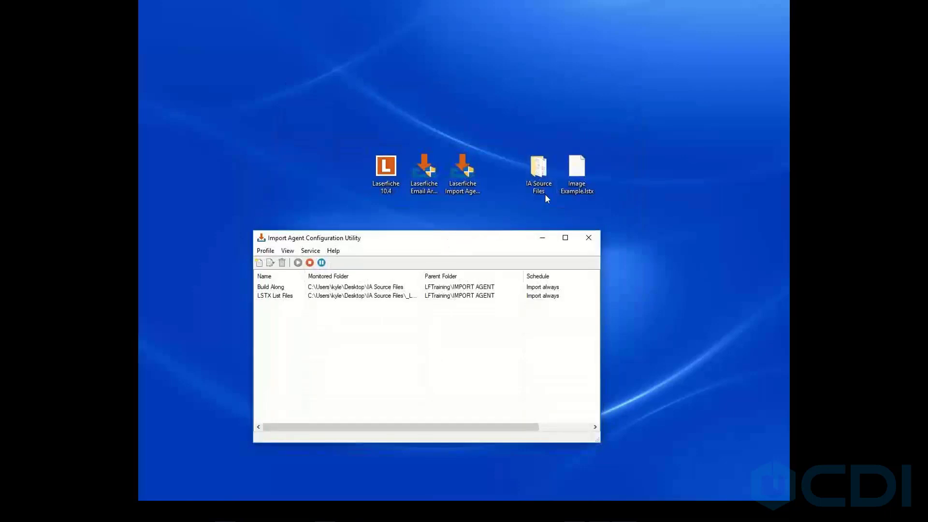
double_click(540, 169)
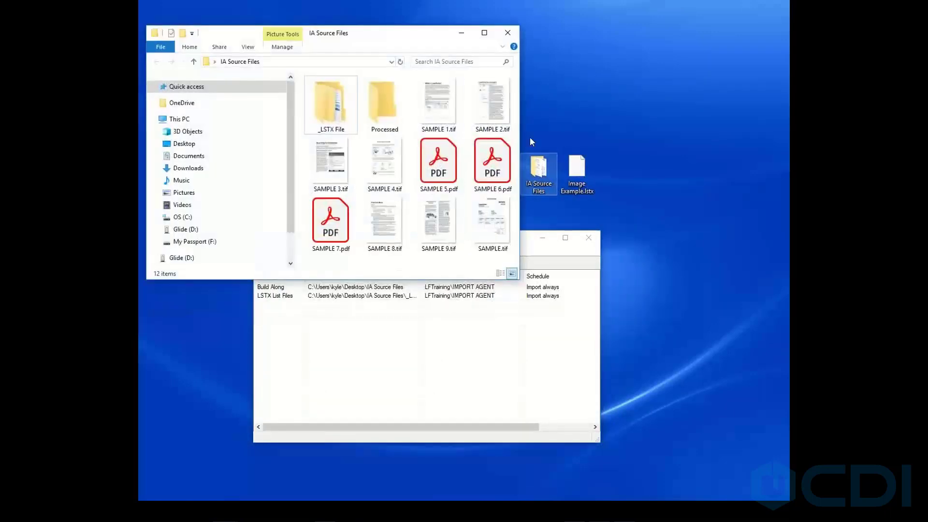
click(438, 112)
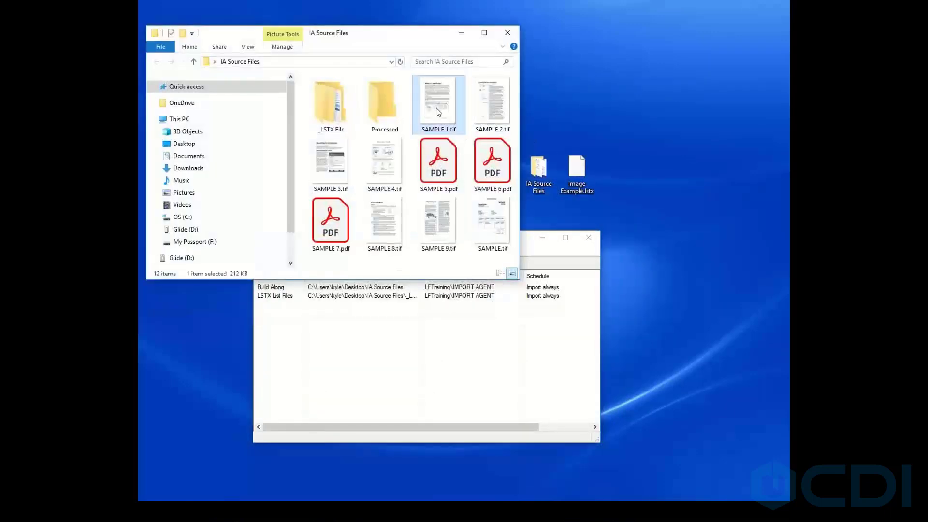
shift+click(488, 230)
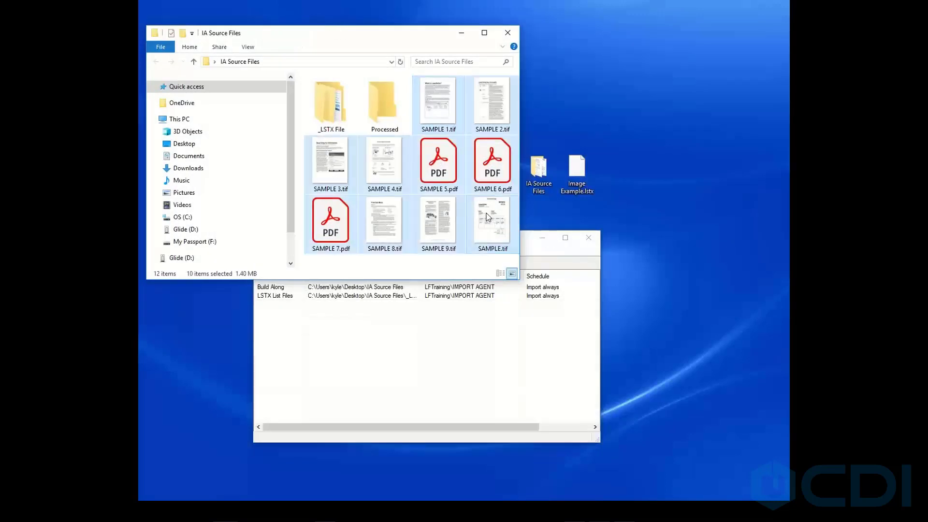
right_click(491, 170)
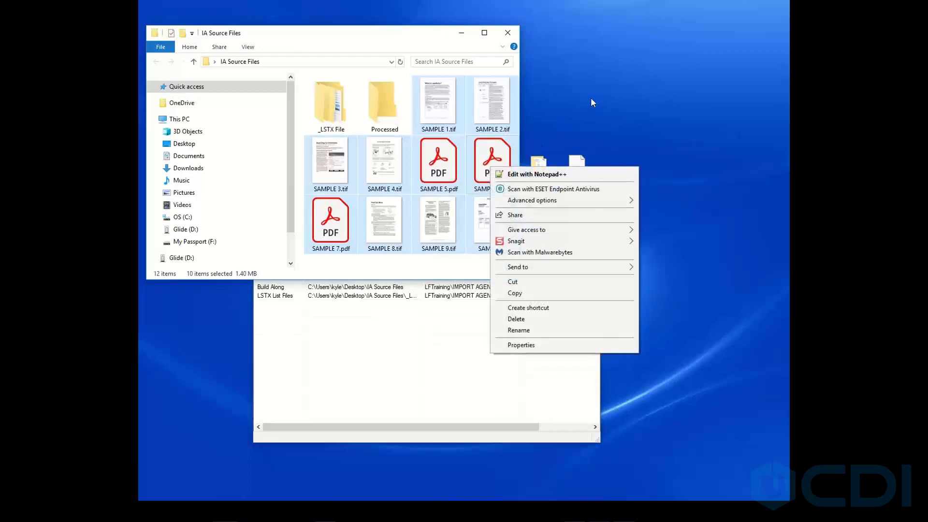
drag(490, 160, 600, 99)
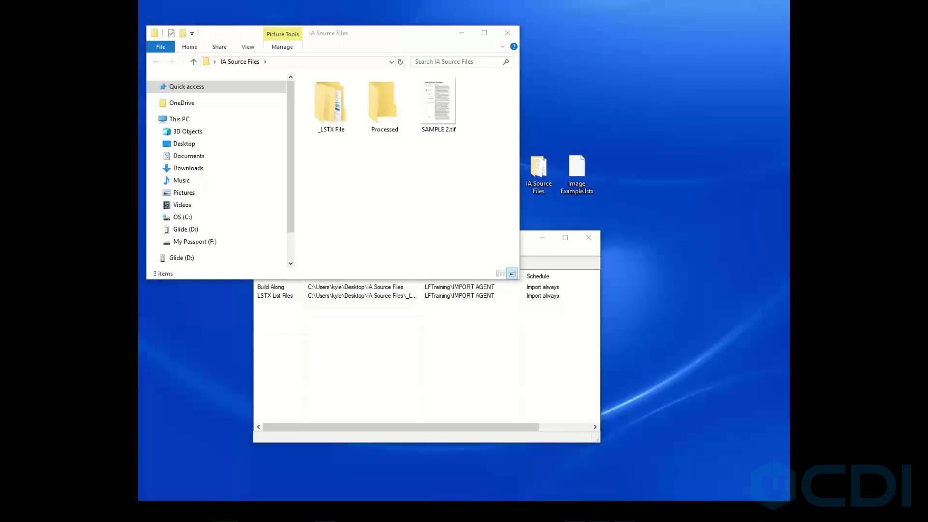
click(412, 169)
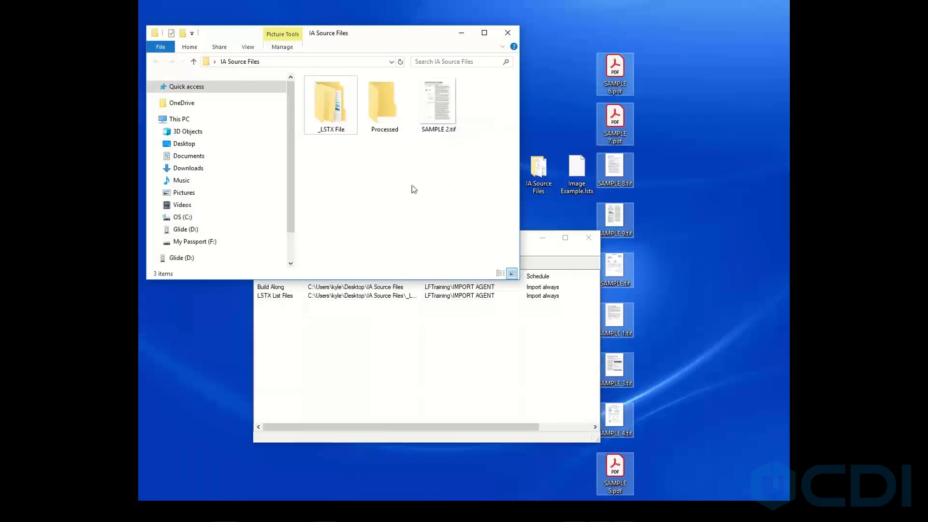
drag(619, 75, 450, 164)
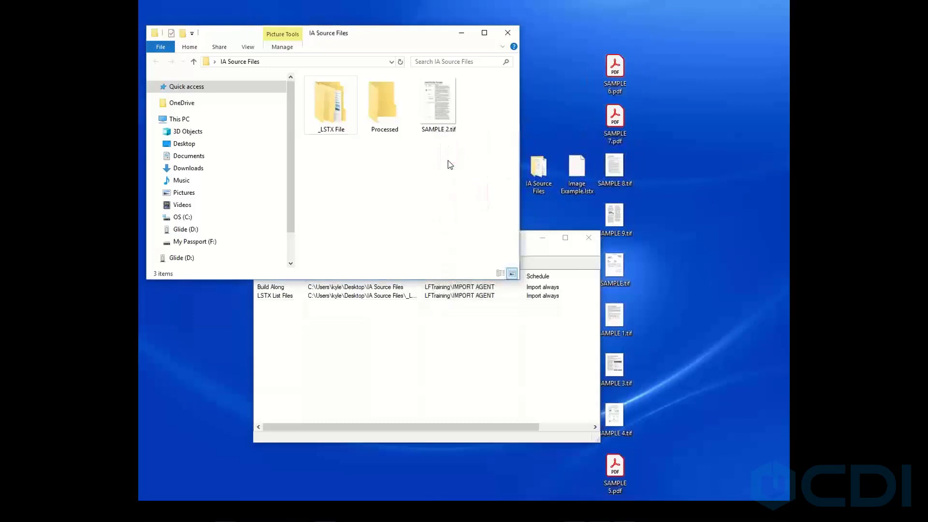
click(527, 239)
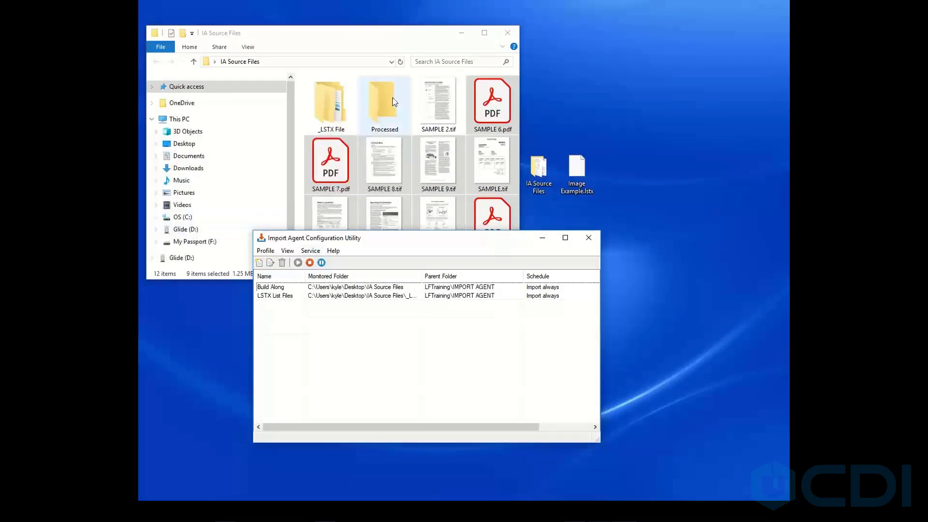
Log in to the LFTraining repository with Windows authentication and open the IMPORT AGENT folder.
click(363, 33)
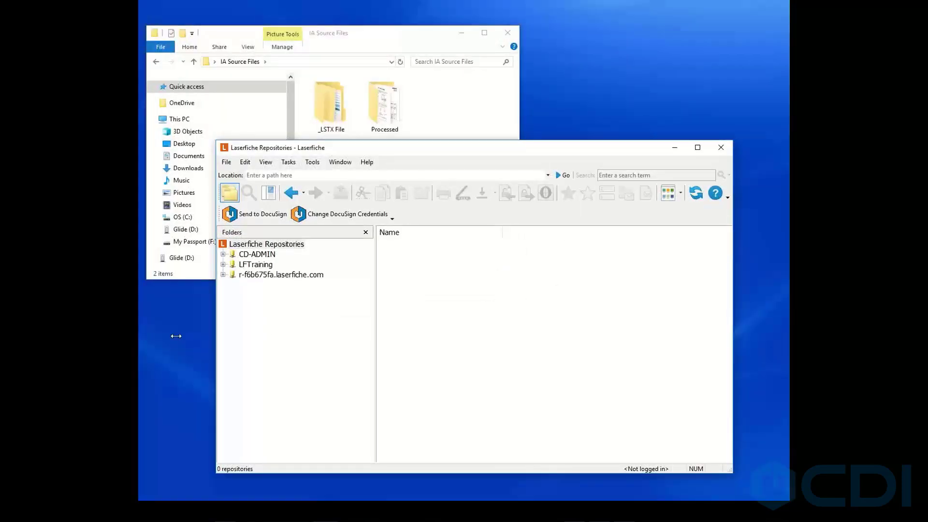
double_click(254, 266)
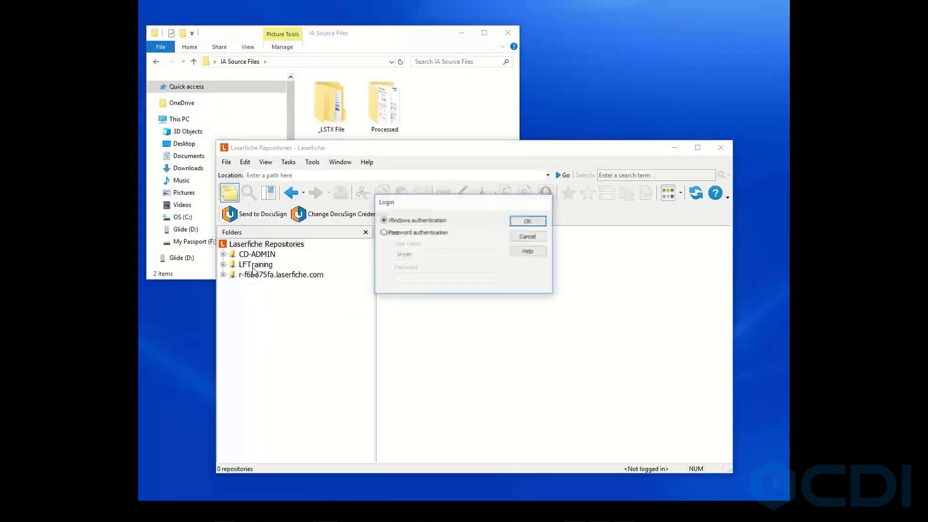
click(401, 234)
click(424, 222)
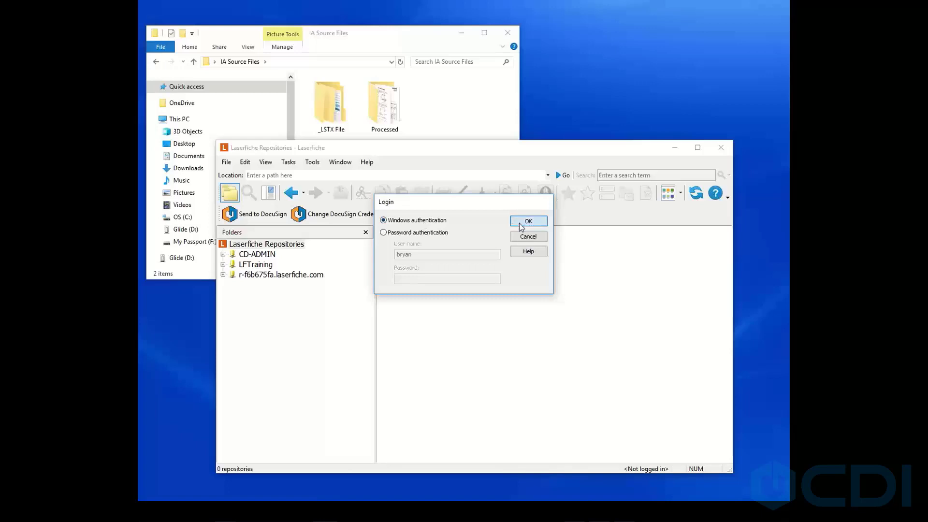
click(521, 222)
click(275, 366)
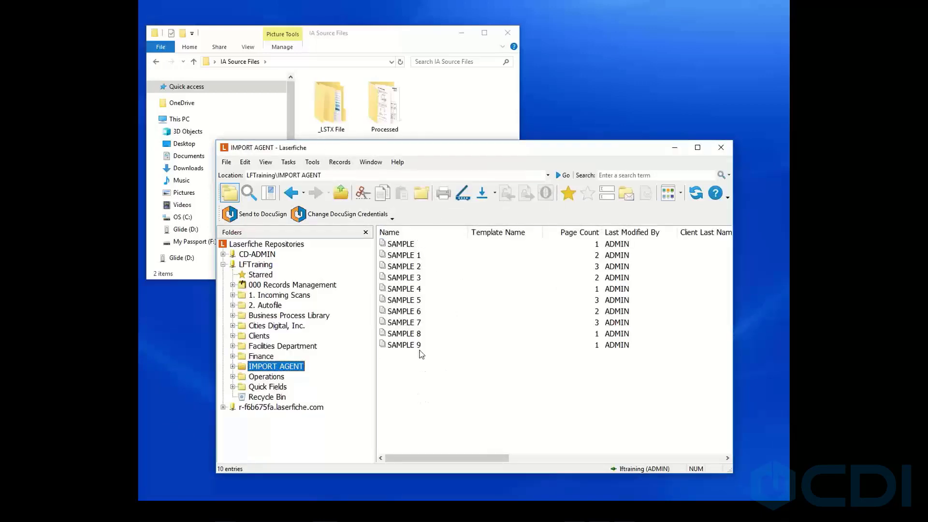
Open the metadata of SAMPLE 1 to review its fields, then close it without changes.
right_click(413, 255)
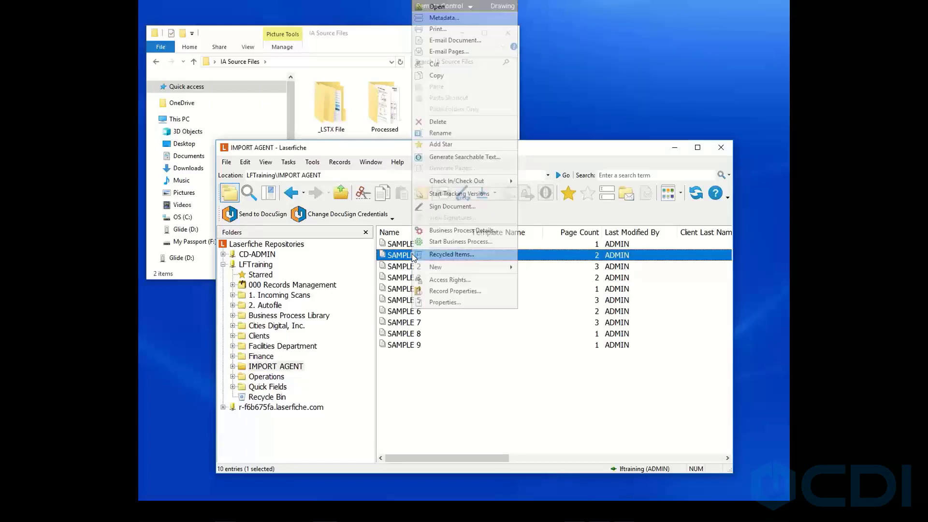
click(443, 19)
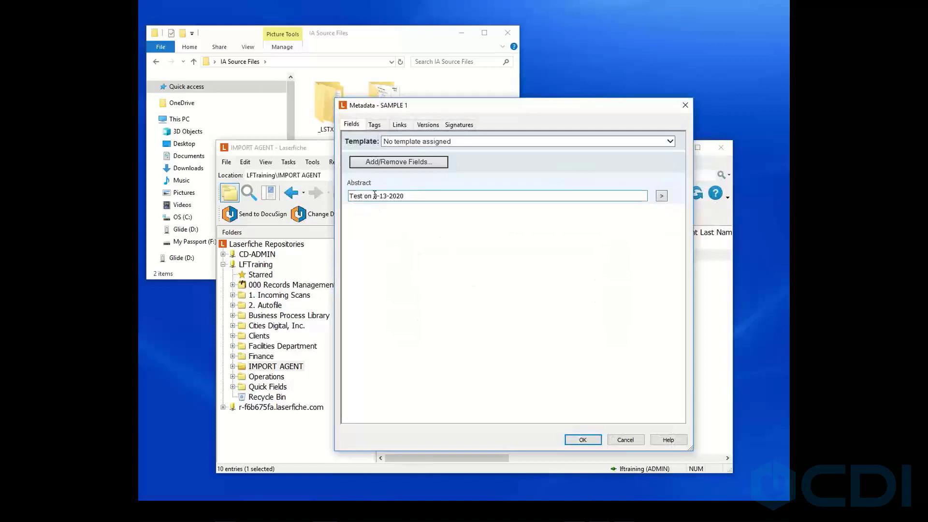
click(628, 440)
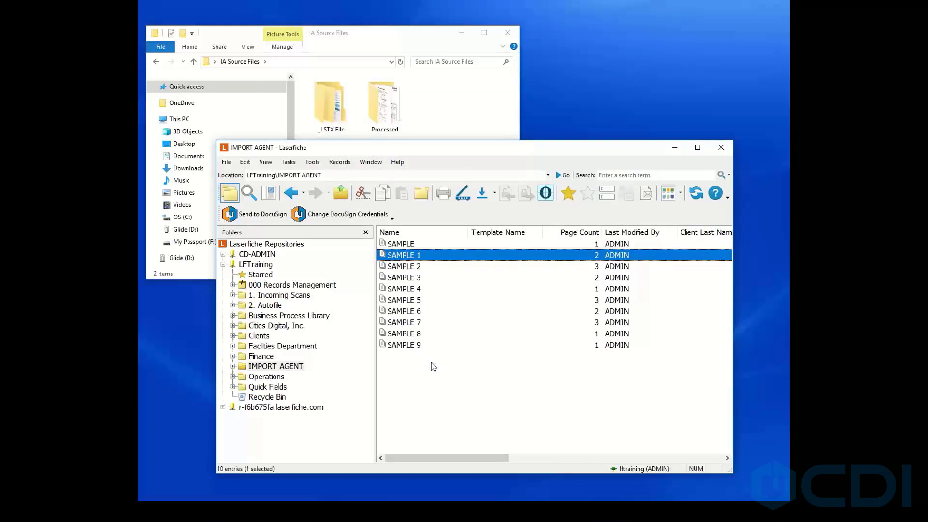
Delete all documents in the IMPORT AGENT folder and minimize the repository window.
drag(429, 361, 399, 237)
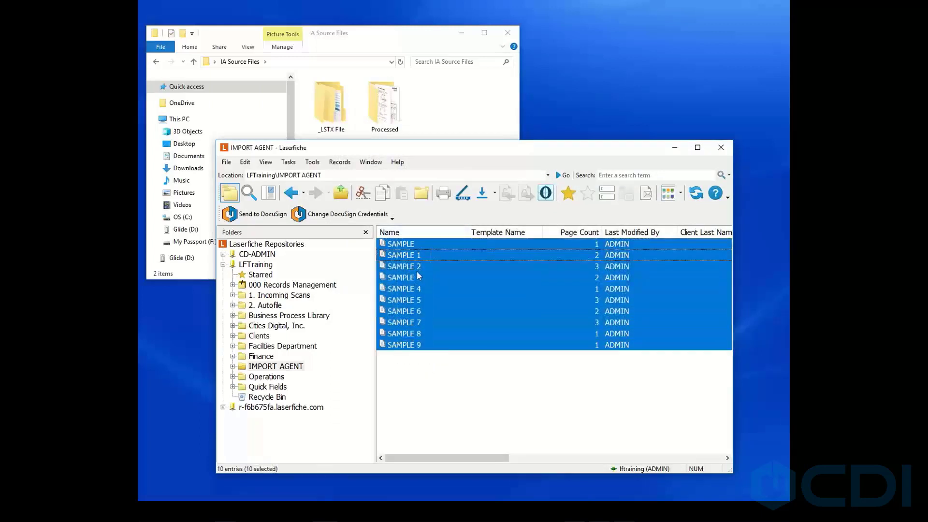
key(Delete)
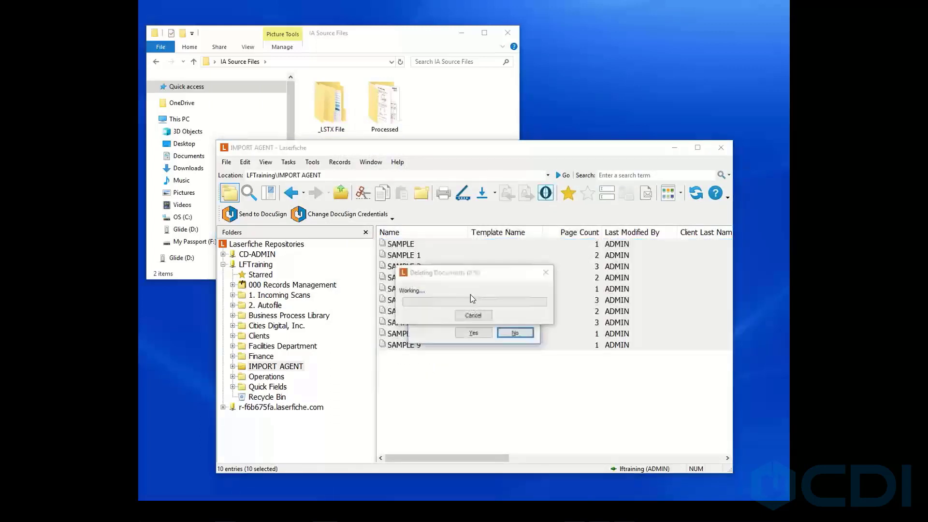
click(464, 331)
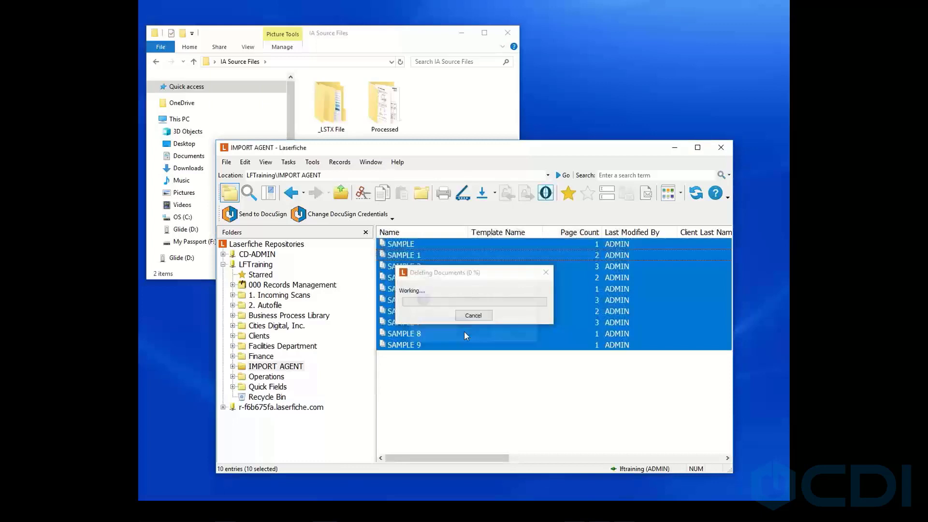
click(674, 148)
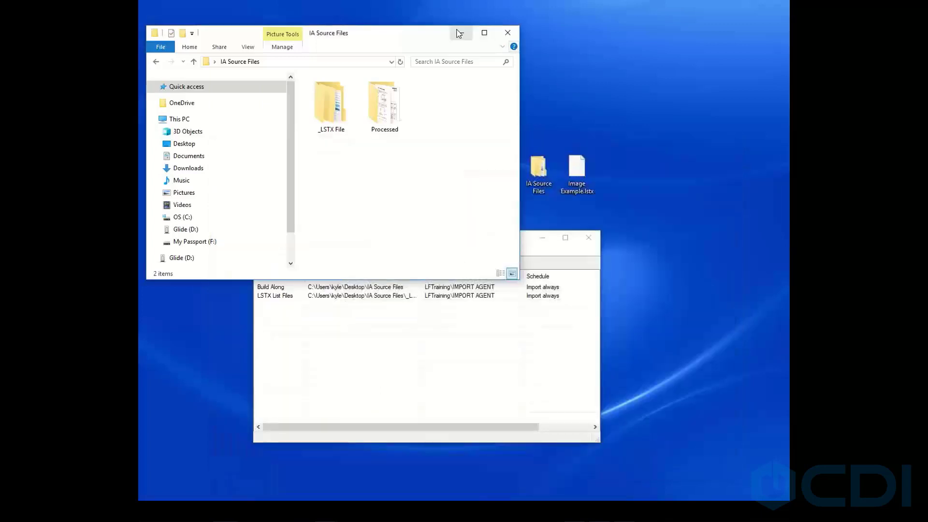
Open Image Example.lstx in Notepad++ and examine its document entries, date field values and image file paths.
click(507, 33)
drag(451, 237, 450, 225)
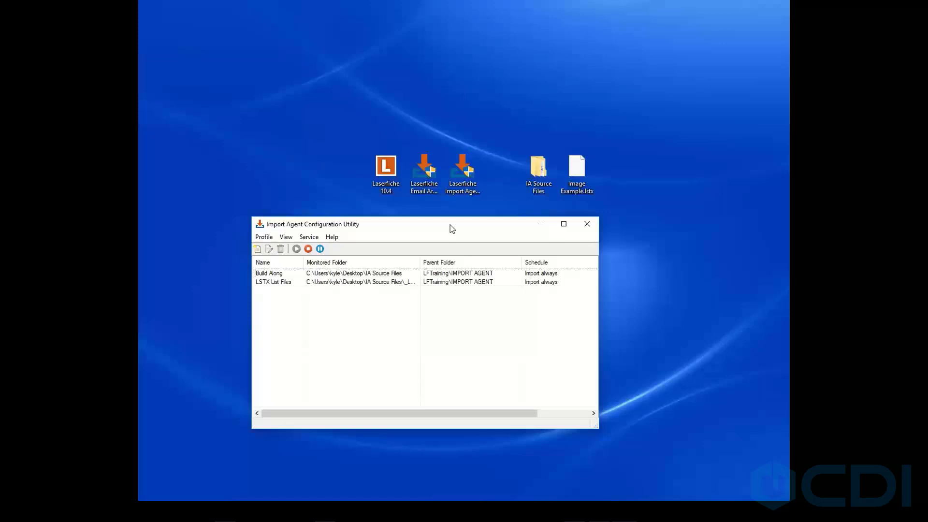
click(280, 283)
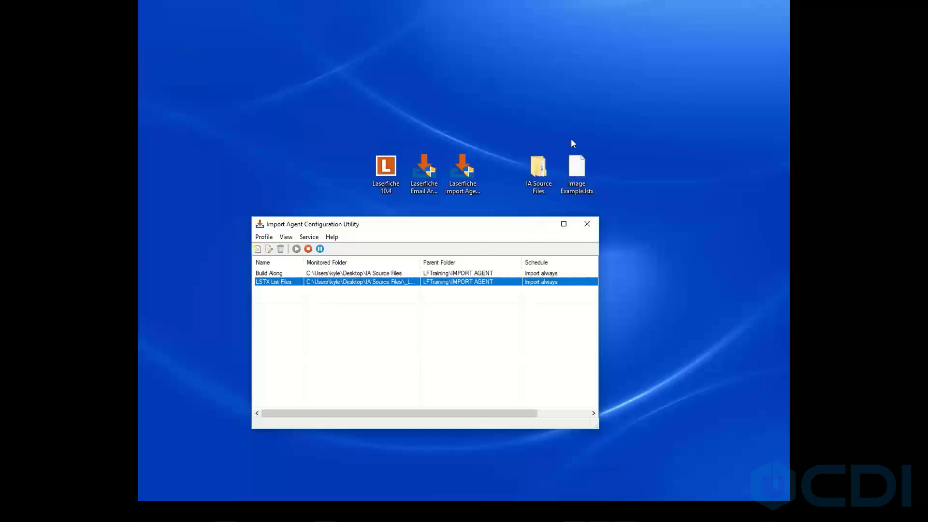
right_click(580, 177)
click(596, 191)
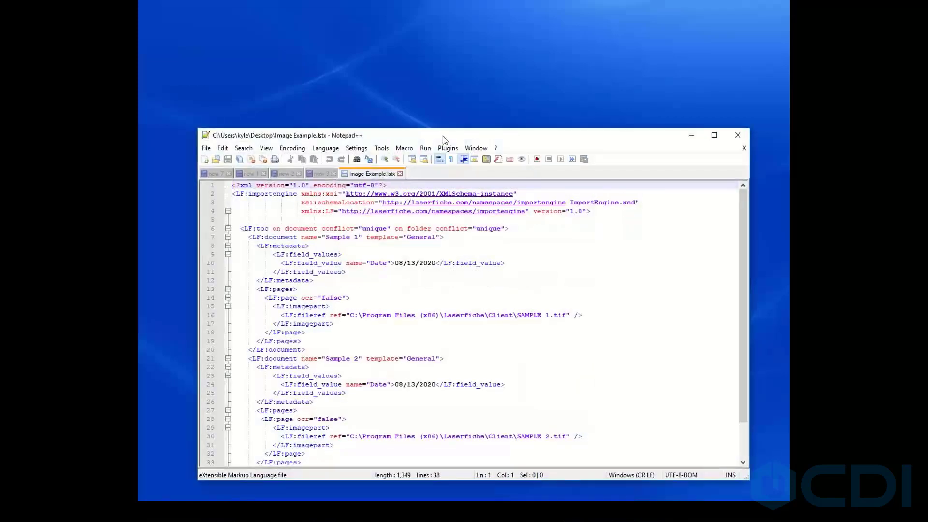
drag(443, 135, 439, 83)
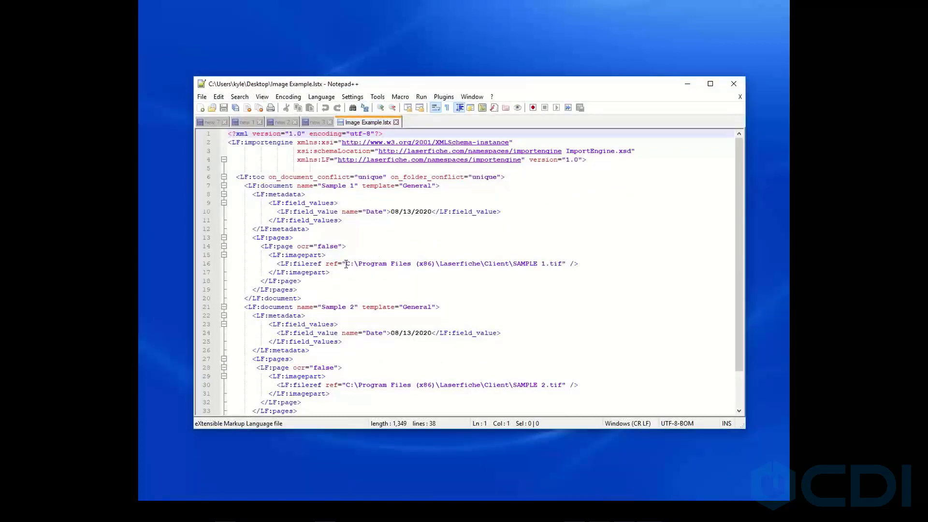
drag(346, 264, 560, 263)
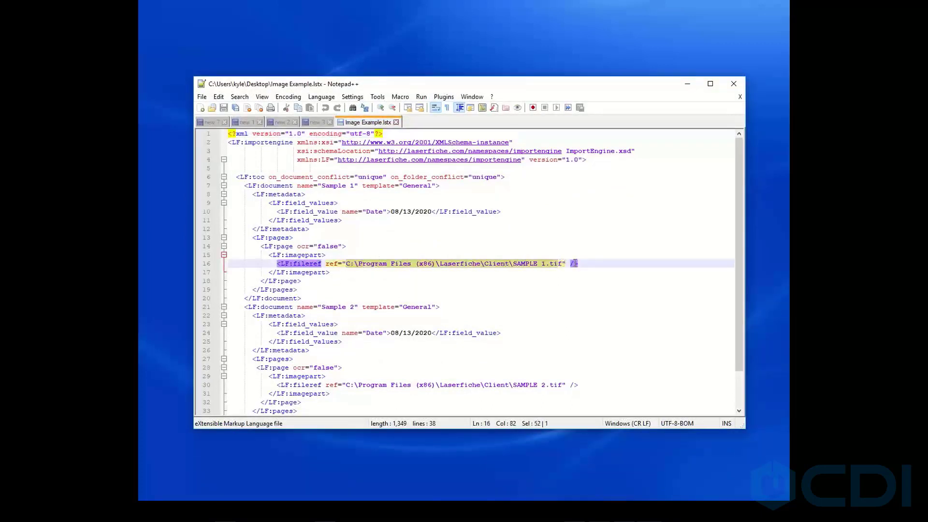
scroll(373, 251, down, 1)
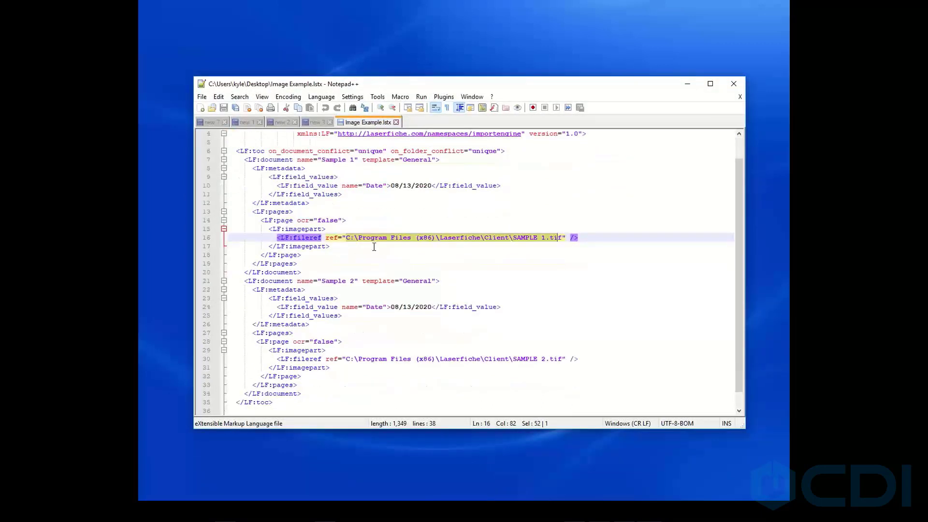
drag(280, 186, 489, 187)
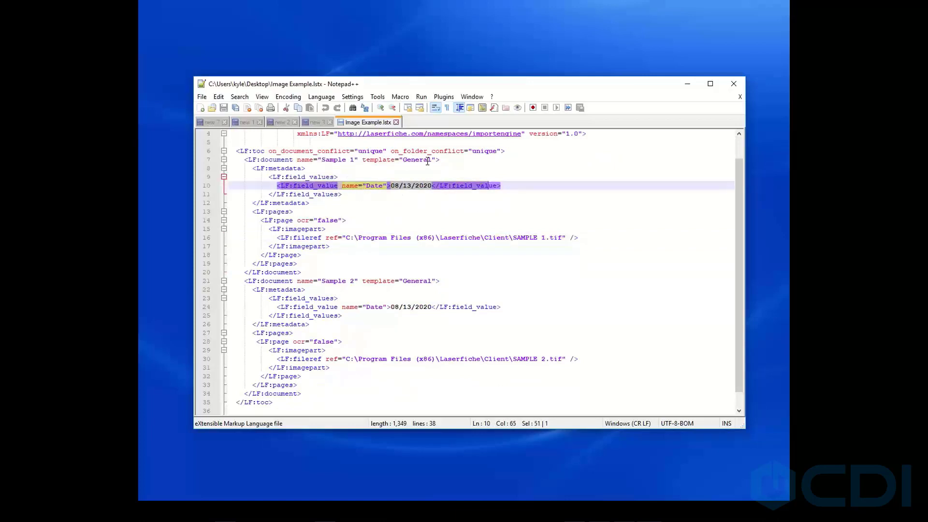
drag(429, 160, 305, 160)
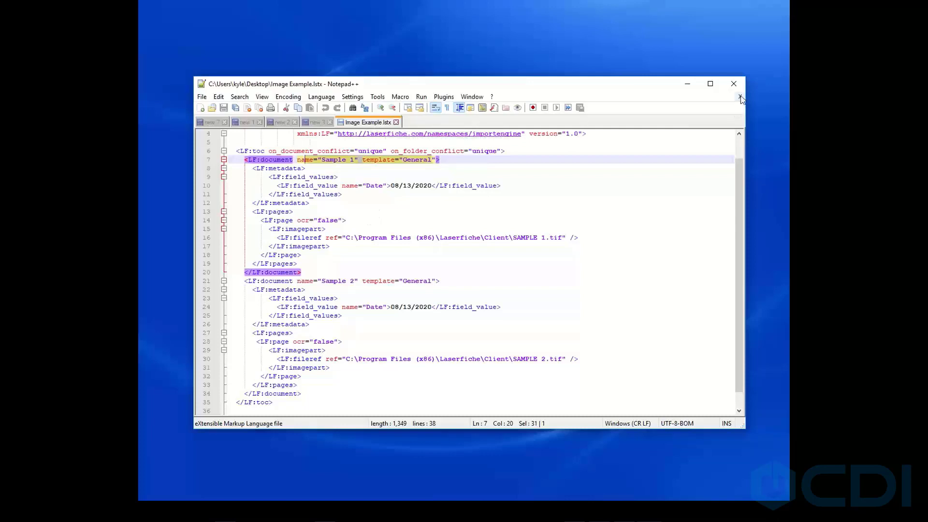
click(681, 85)
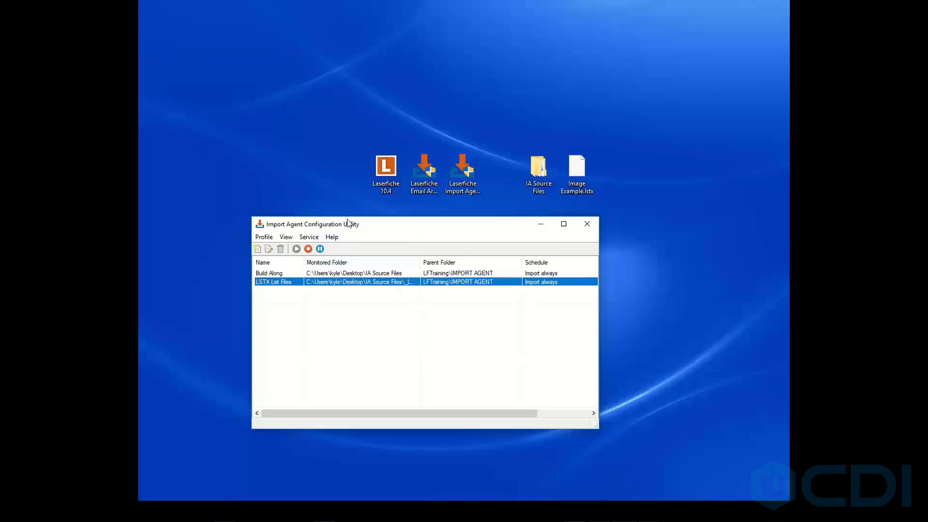
Enable the LSTX List Files profile by clearing Disable this profile in its schedule settings.
double_click(324, 285)
click(192, 97)
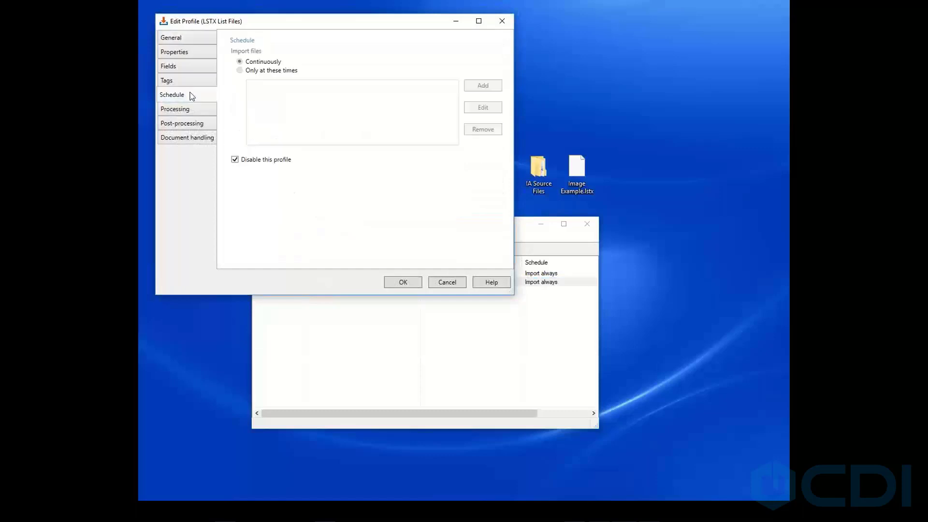
click(236, 161)
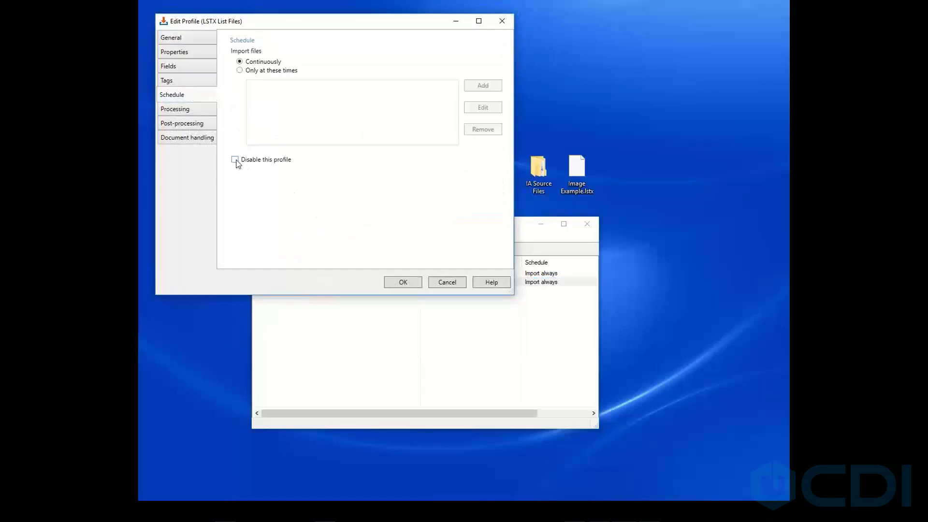
click(403, 283)
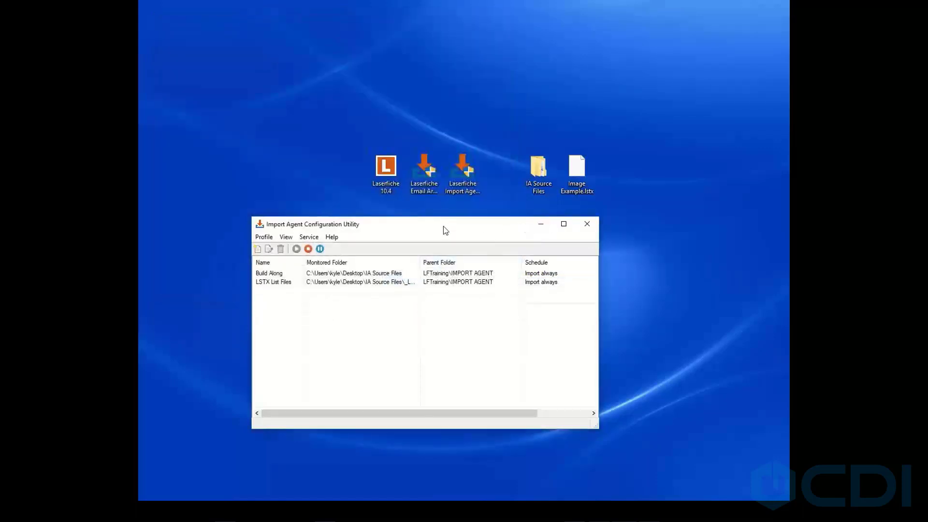
Copy Image Example.lstx from the desktop into the _LSTX File folder inside IA Source Files.
double_click(538, 167)
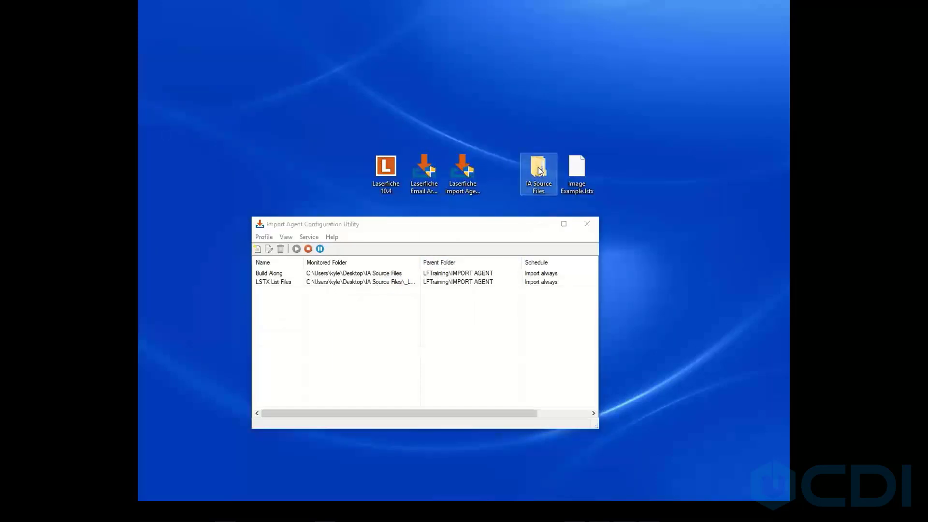
click(337, 102)
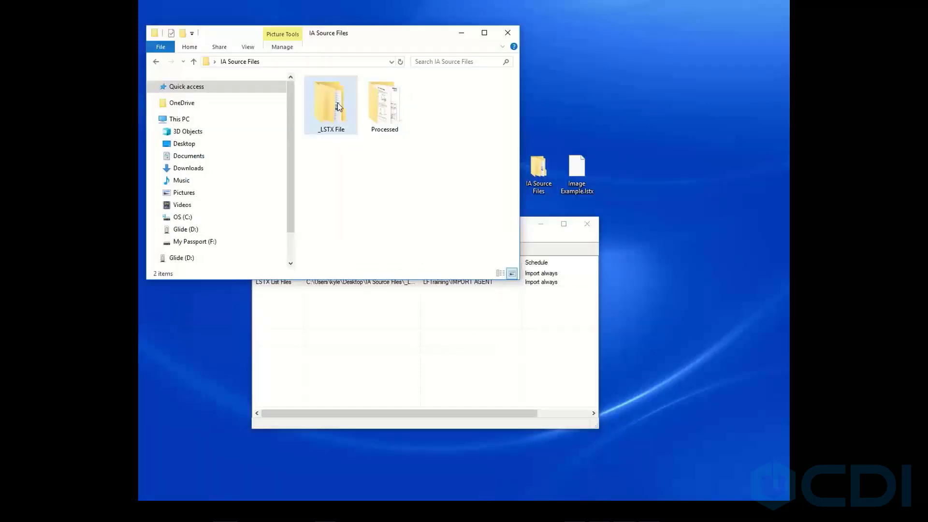
double_click(337, 103)
double_click(327, 95)
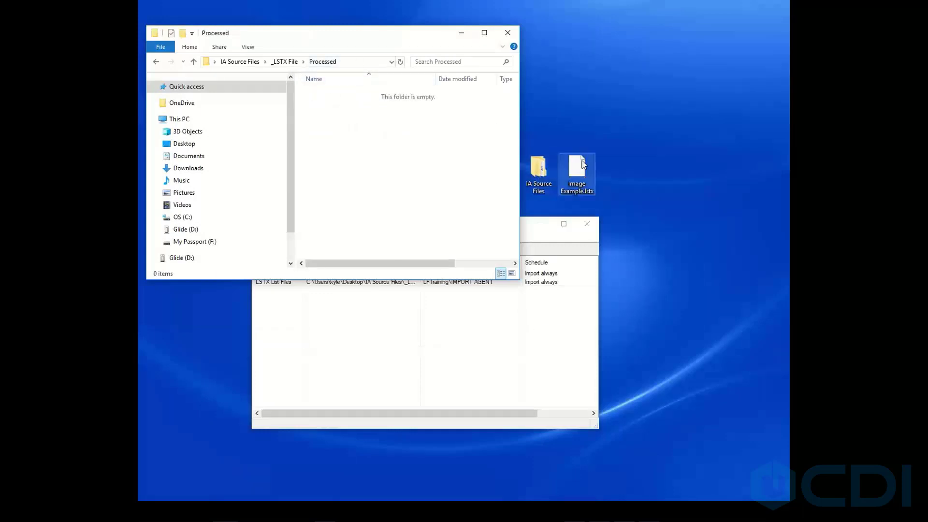
click(293, 62)
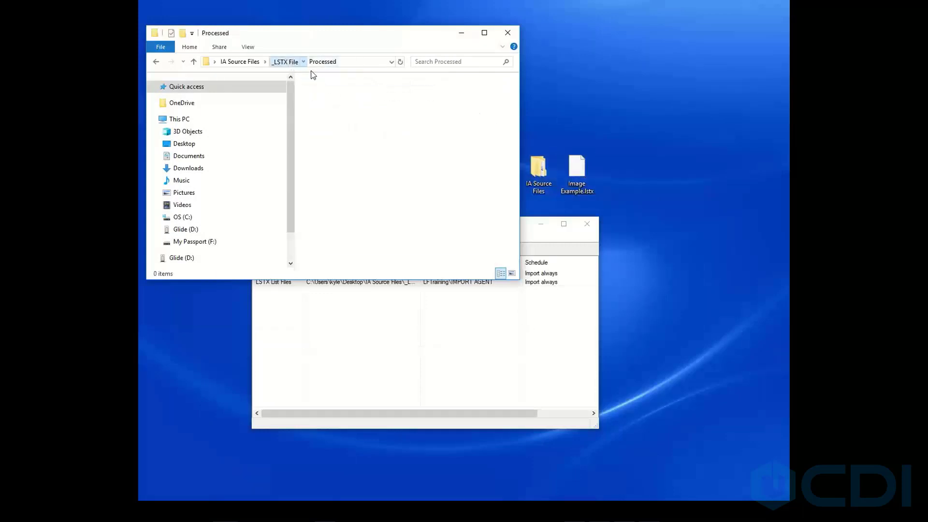
right_click(579, 175)
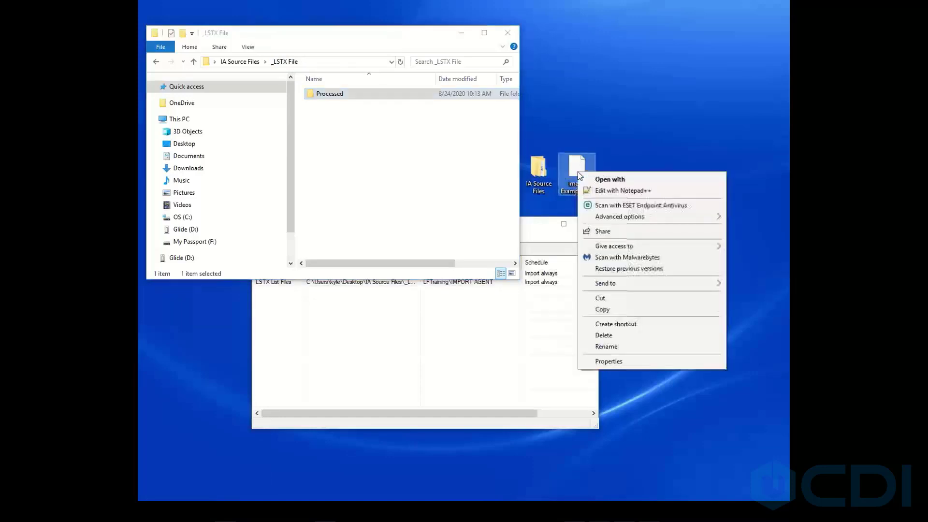
click(617, 309)
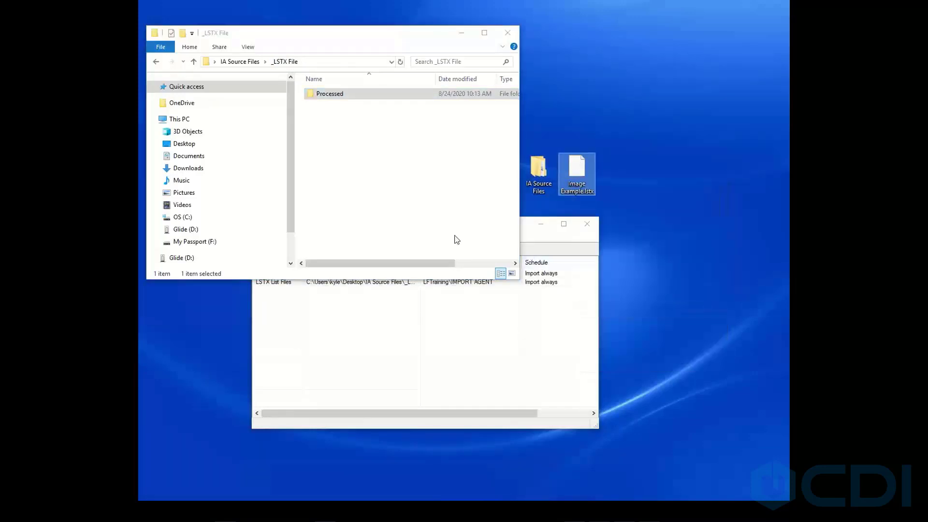
right_click(367, 182)
click(392, 253)
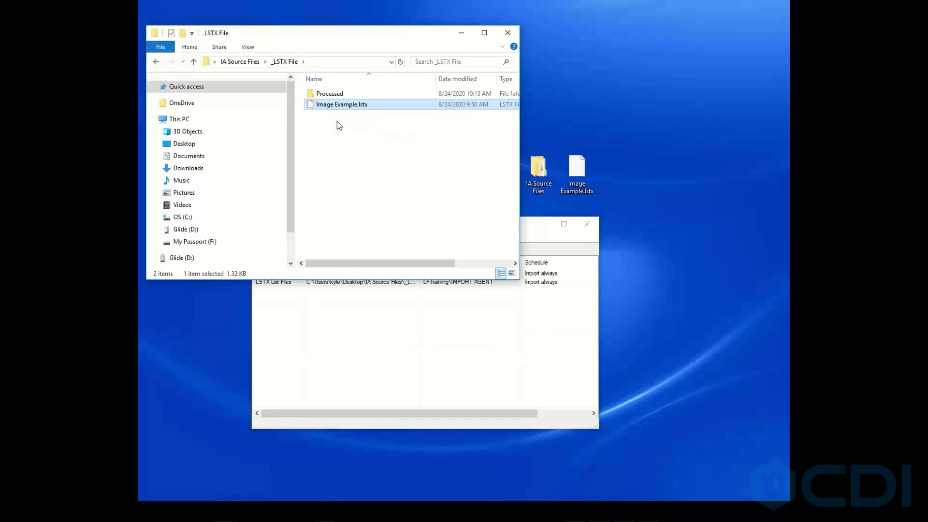
Check the _LSTX File Processed subfolder and the metadata of the imported Sample 1 document in IMPORT AGENT.
double_click(332, 95)
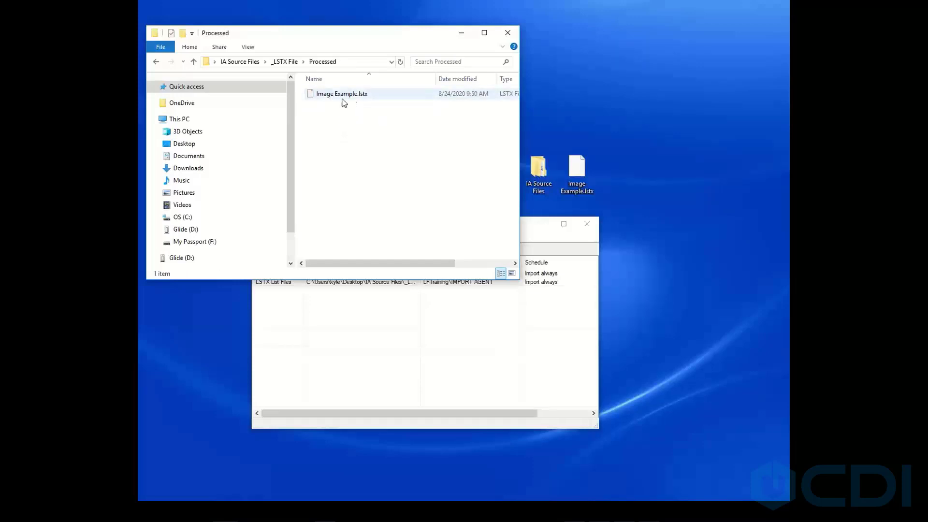
click(285, 62)
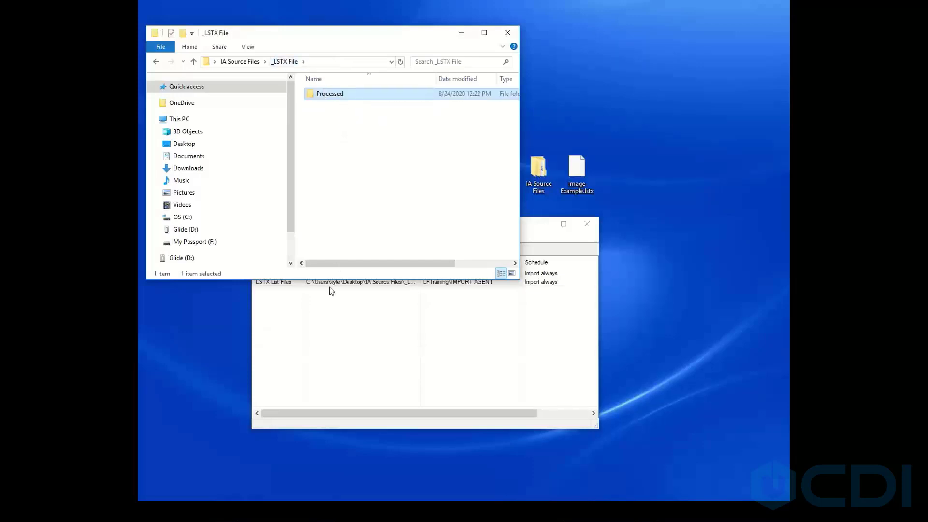
click(411, 511)
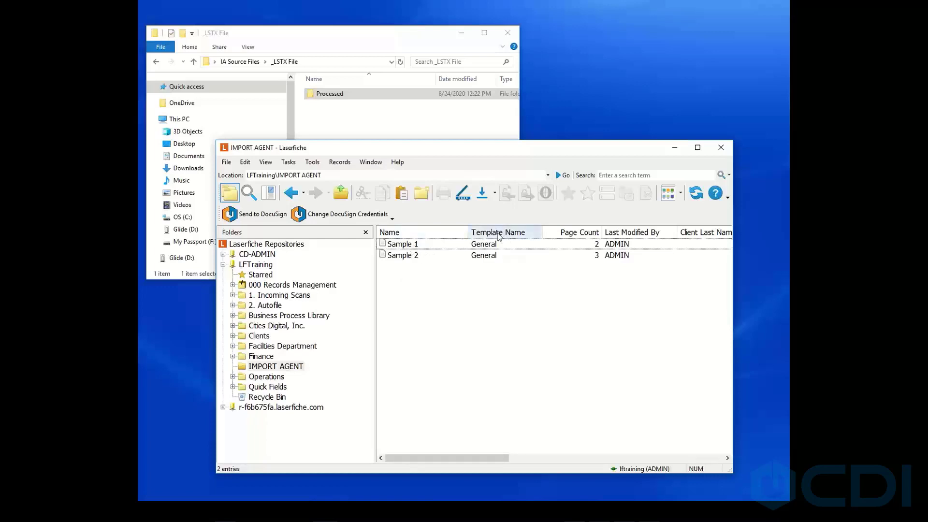
click(413, 245)
click(607, 193)
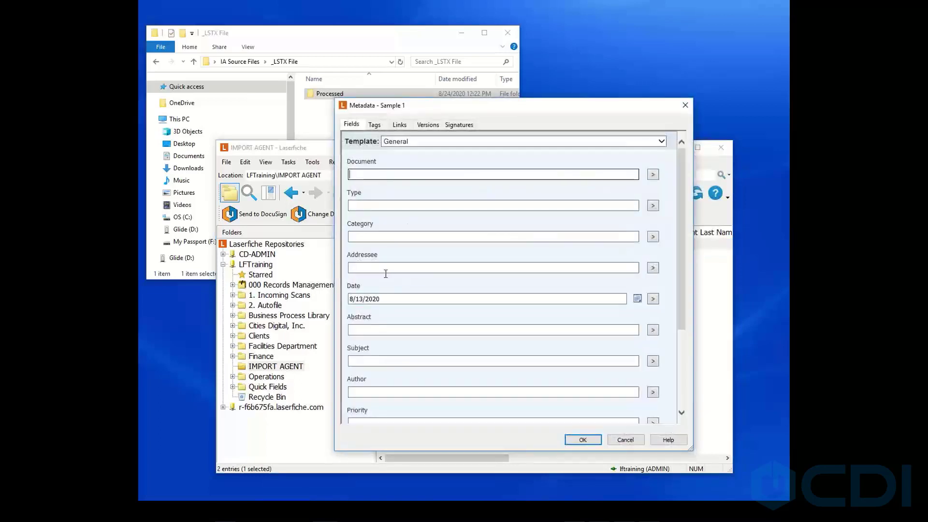
click(393, 298)
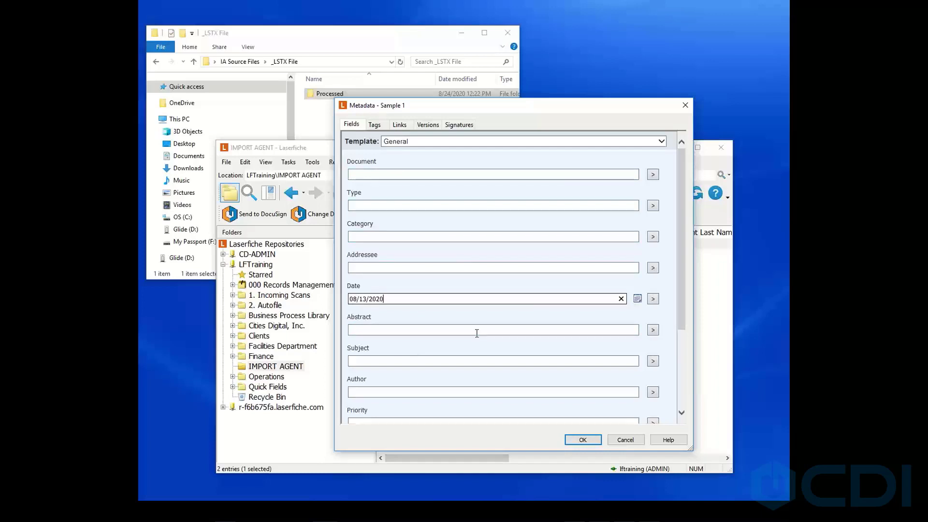
click(621, 440)
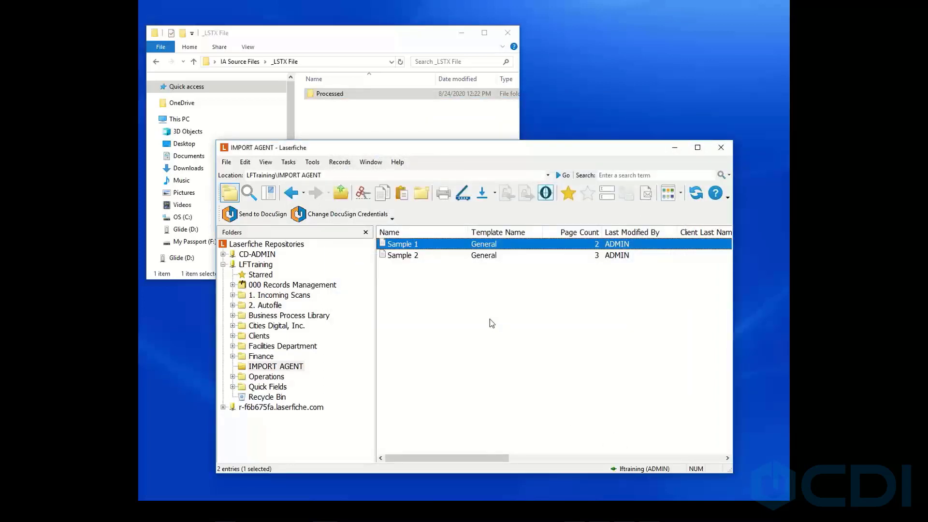
drag(607, 152, 608, 121)
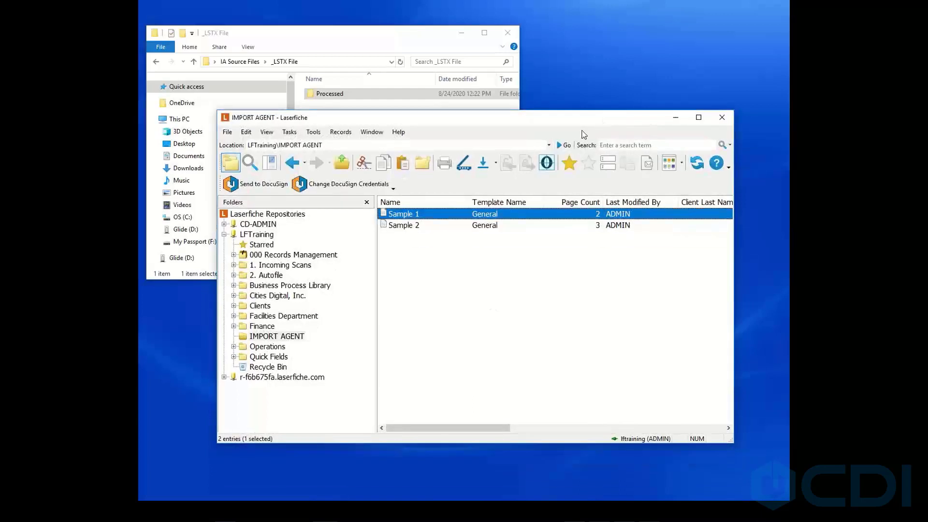
Minimize the open windows and launch Laserfiche Email Archive Config from the desktop.
click(675, 118)
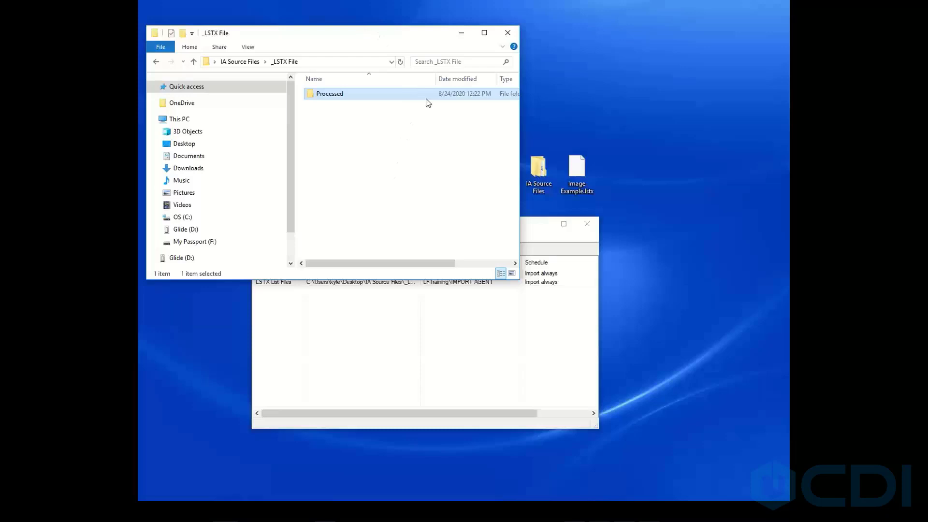
click(460, 35)
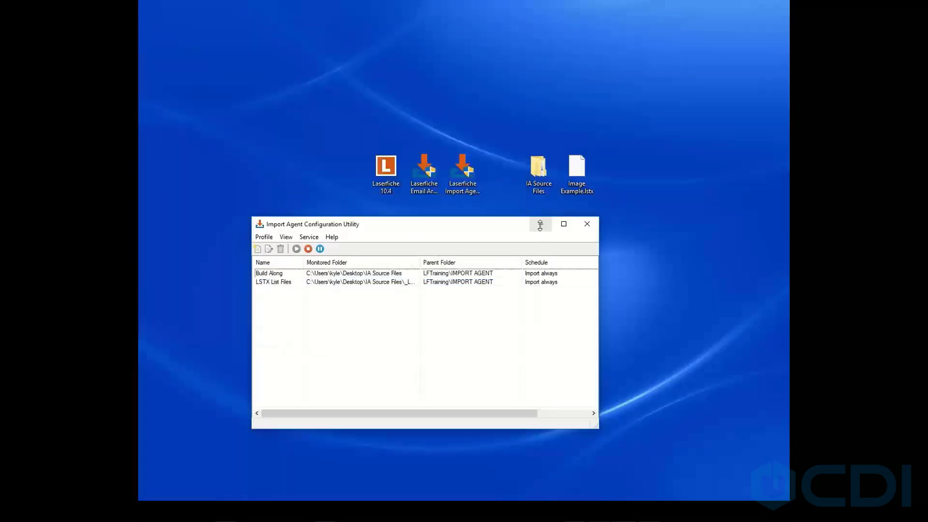
click(428, 176)
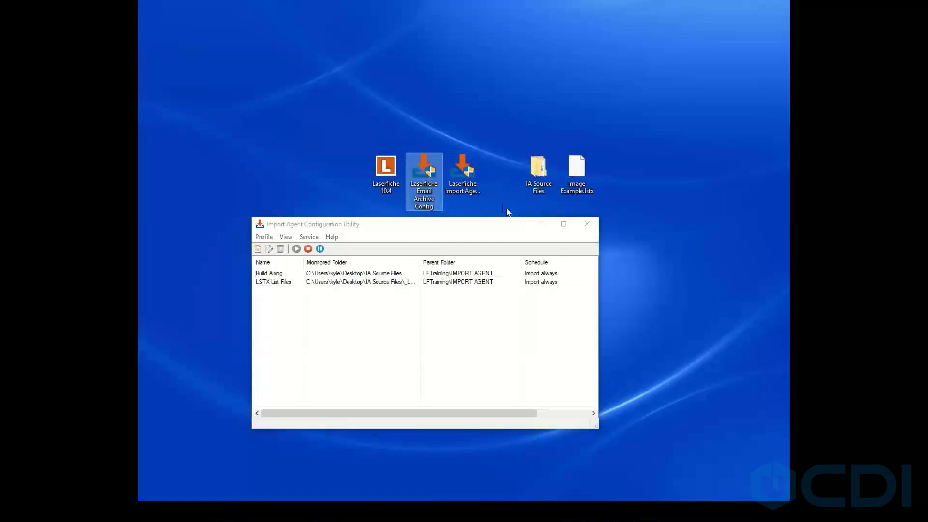
click(541, 224)
click(432, 177)
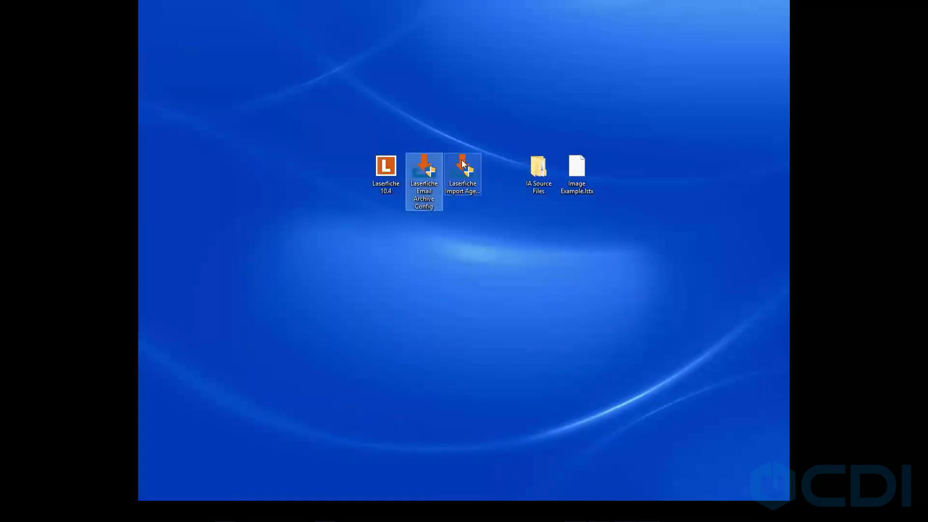
double_click(427, 179)
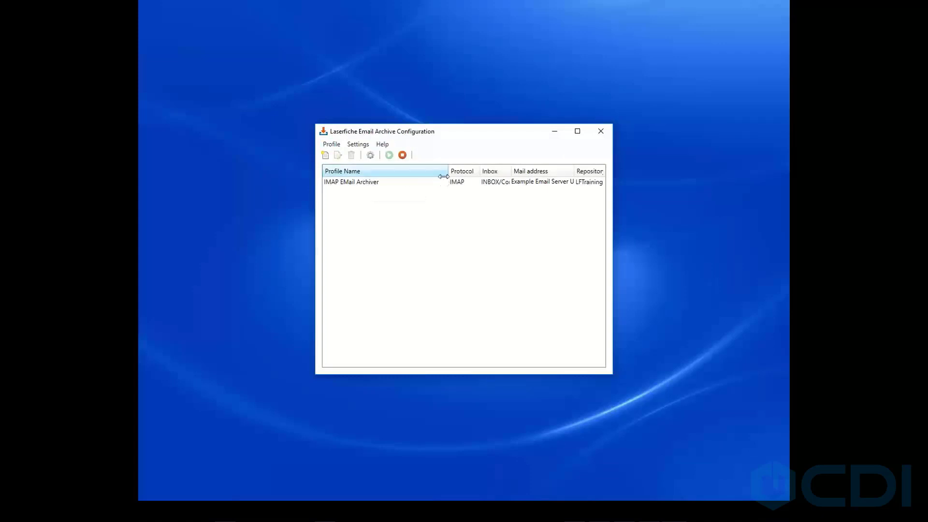
Open the IMAP EMail Archiver profile and examine its profile name and mail server settings.
drag(448, 171, 424, 171)
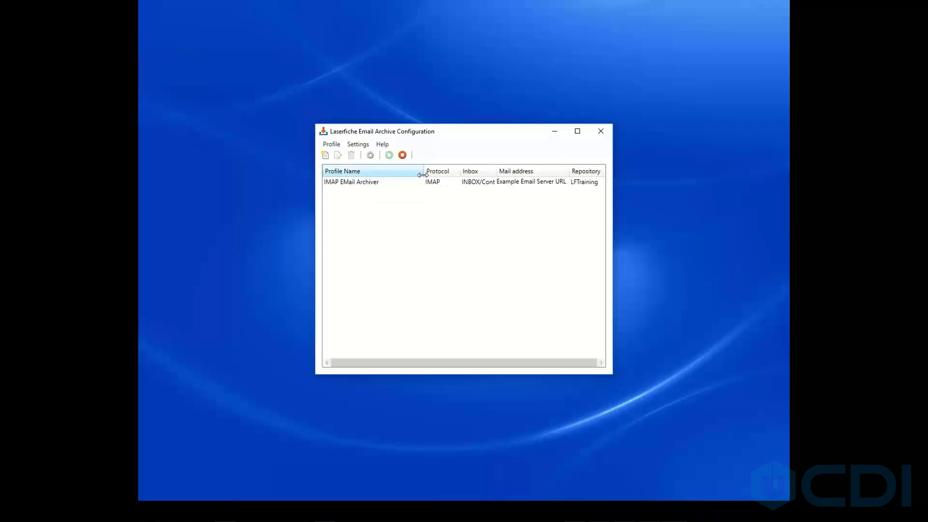
click(353, 188)
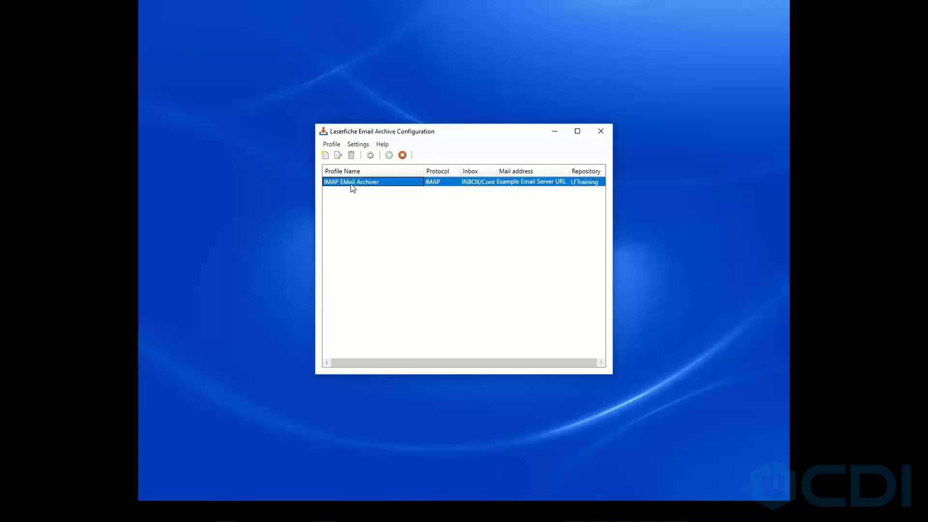
double_click(364, 182)
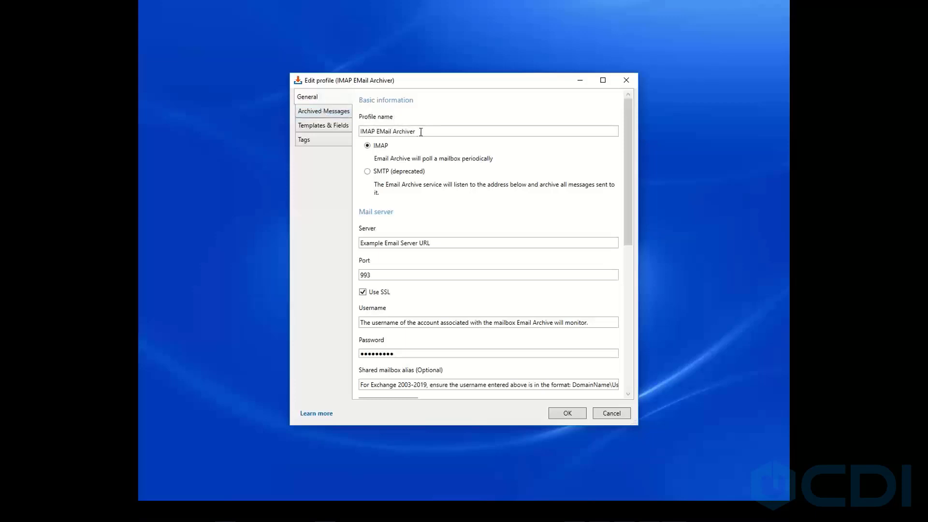
drag(419, 132, 353, 137)
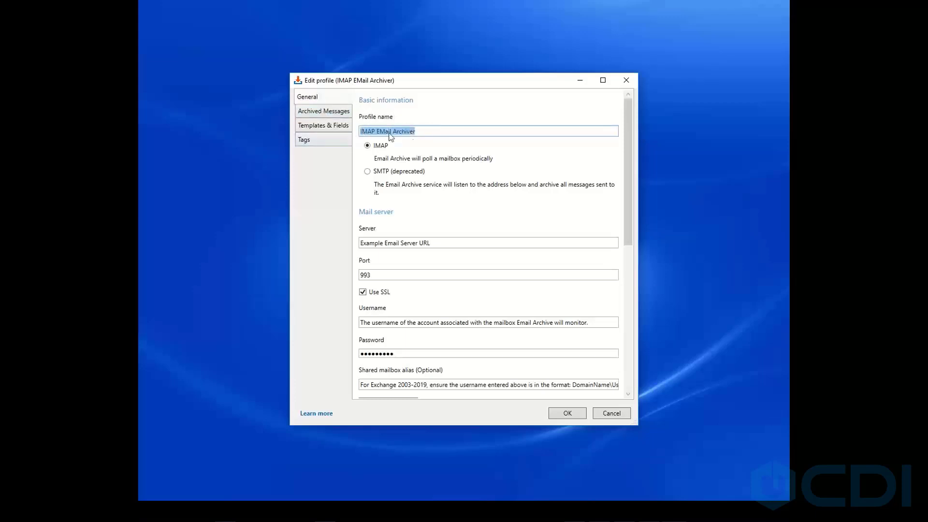
click(416, 132)
drag(431, 243, 335, 261)
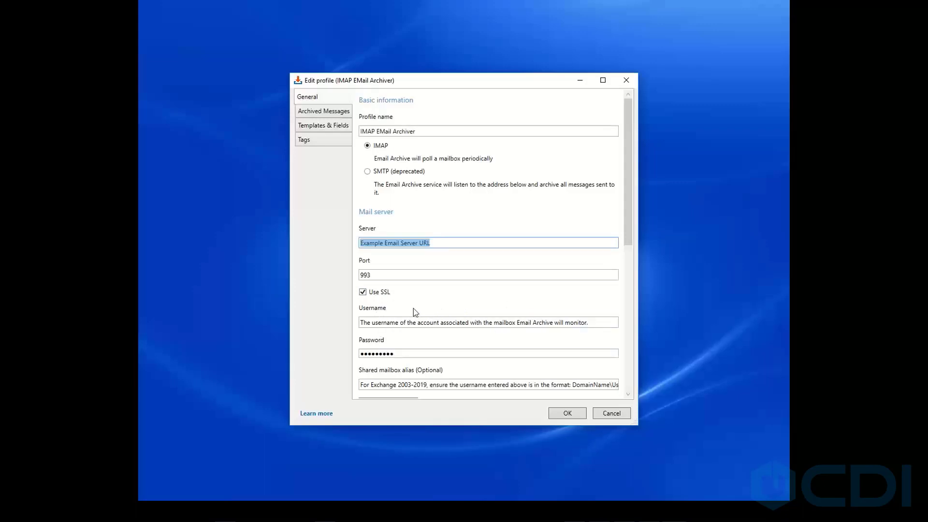
Review the mail server, shared mailbox, message retrieval and post-processing settings on the profile's General page.
scroll(412, 304, down, 1)
scroll(411, 302, down, 1)
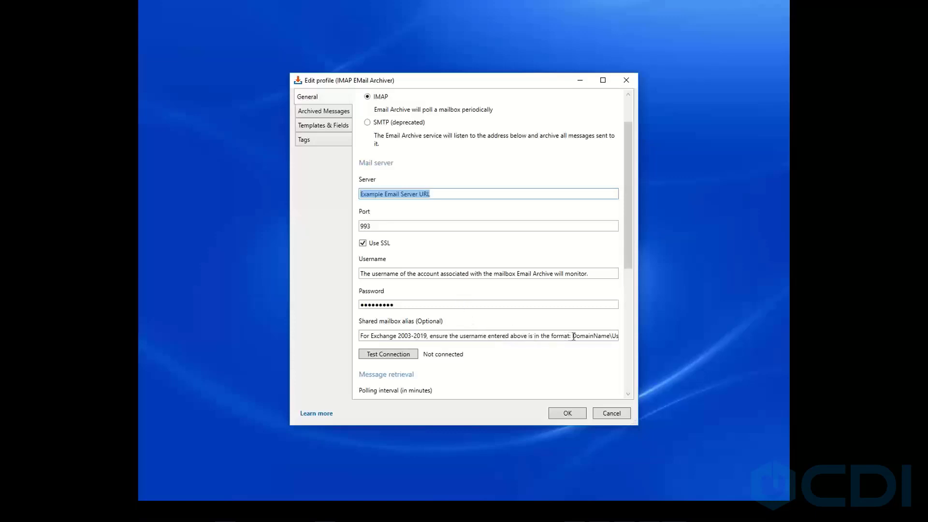
drag(574, 336, 621, 335)
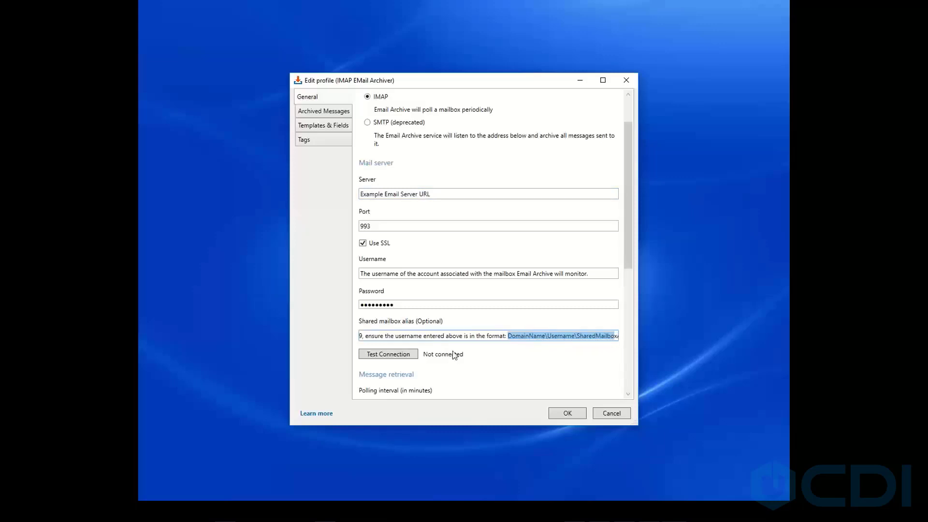
drag(395, 336, 339, 340)
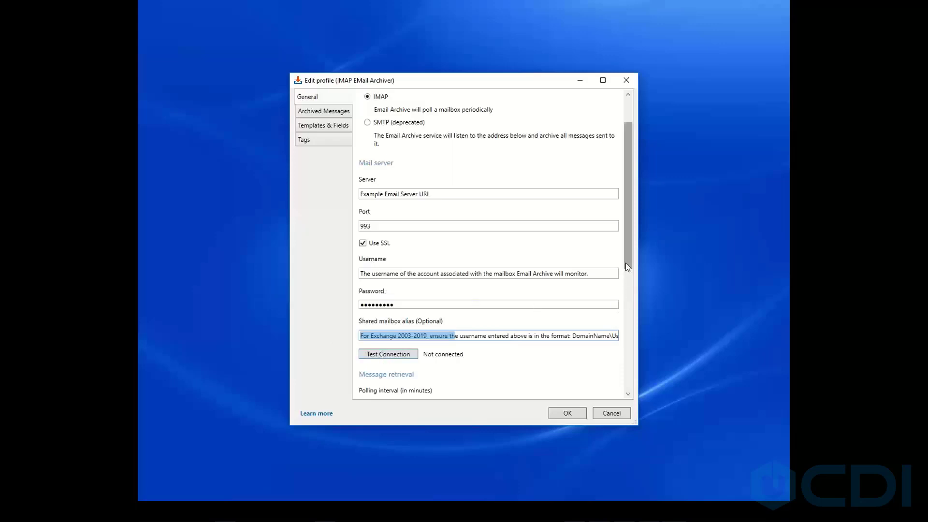
drag(626, 264, 627, 333)
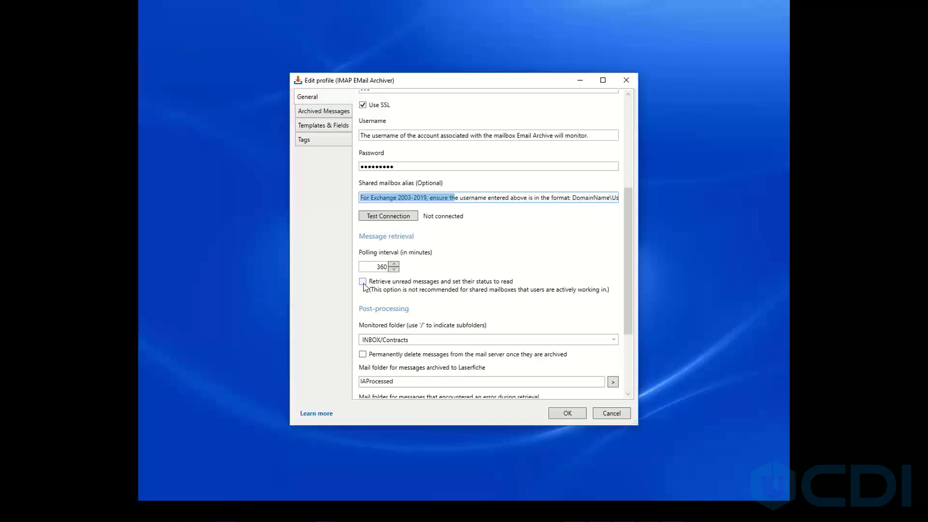
scroll(399, 293, down, 1)
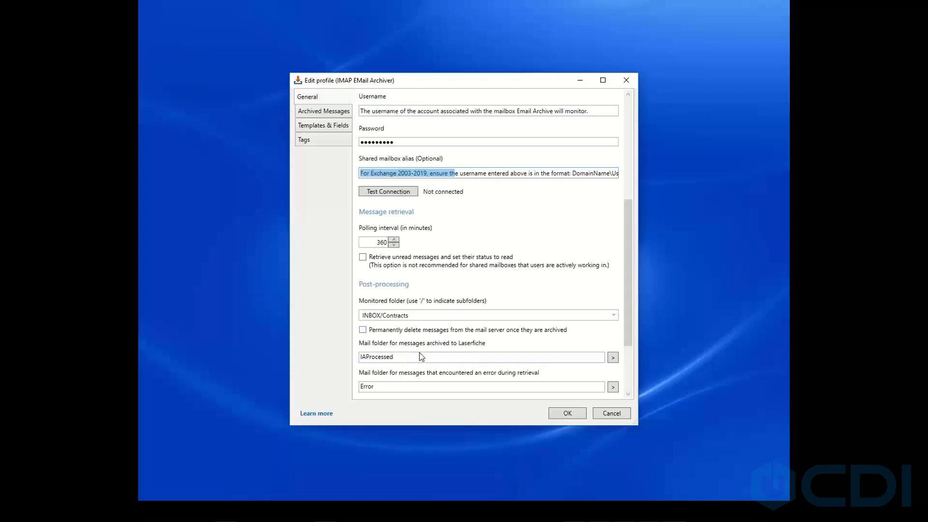
drag(386, 388, 358, 390)
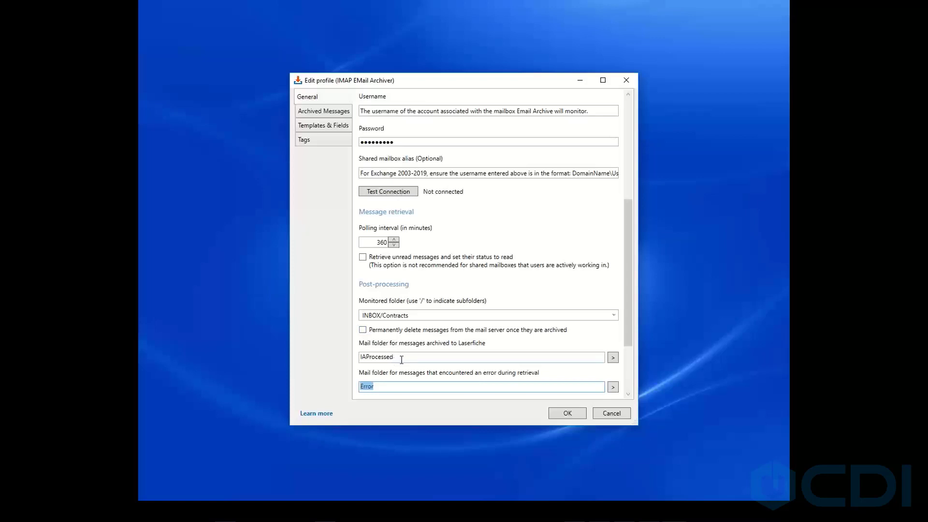
scroll(401, 360, down, 2)
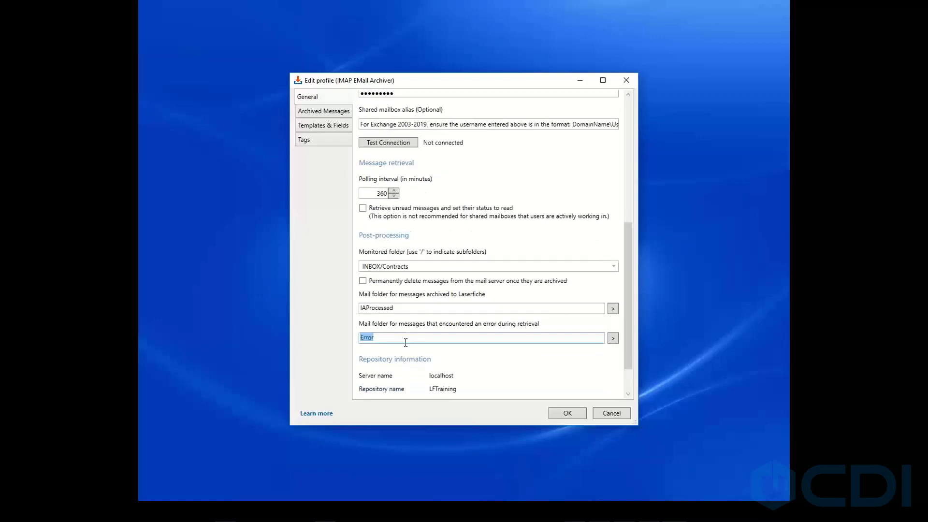
scroll(405, 343, down, 2)
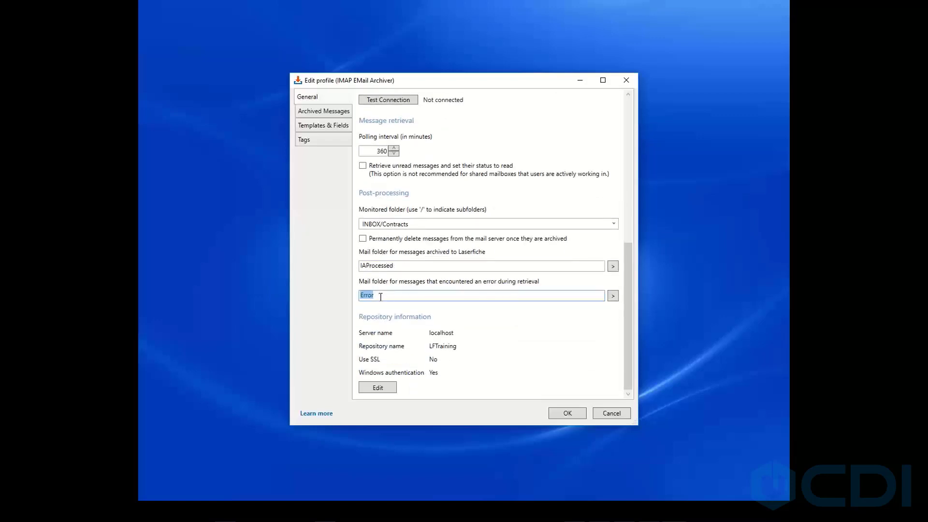
Prefix the error mail folder name with IA.
click(364, 296)
text(IA)
scroll(413, 358, up, 8)
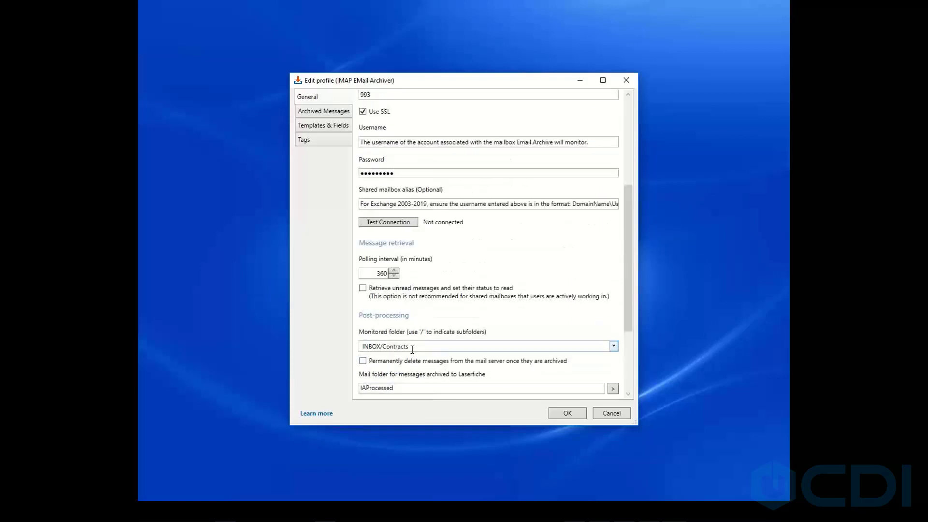
scroll(411, 354, up, 3)
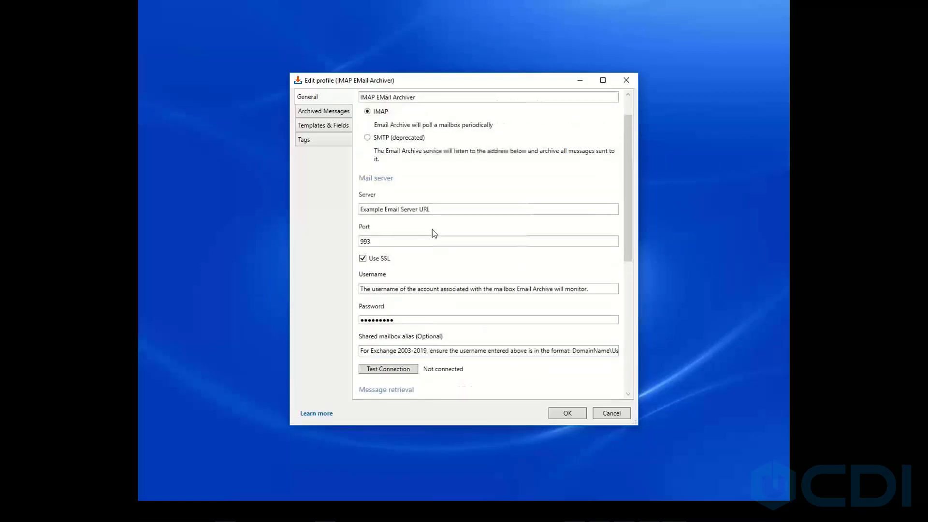
Open the Archived Messages page and browse the email tokens available for the document name.
click(319, 112)
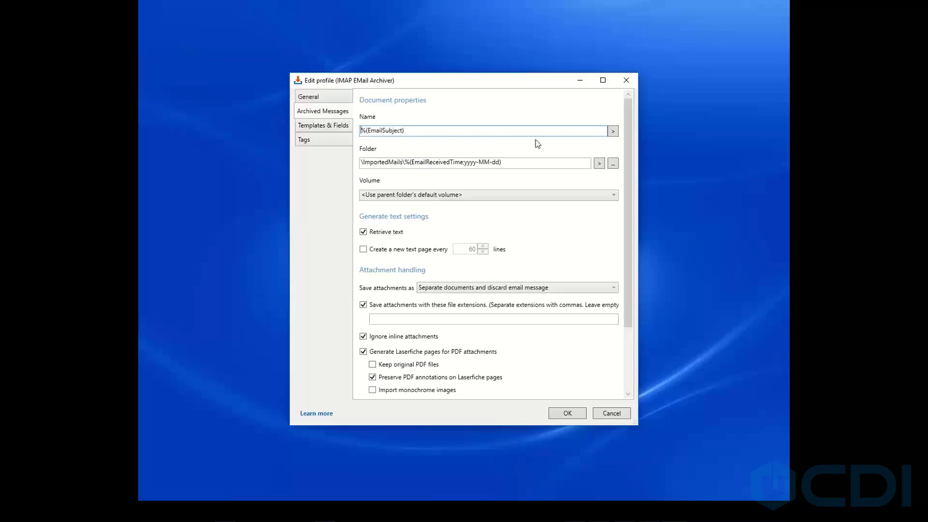
click(612, 133)
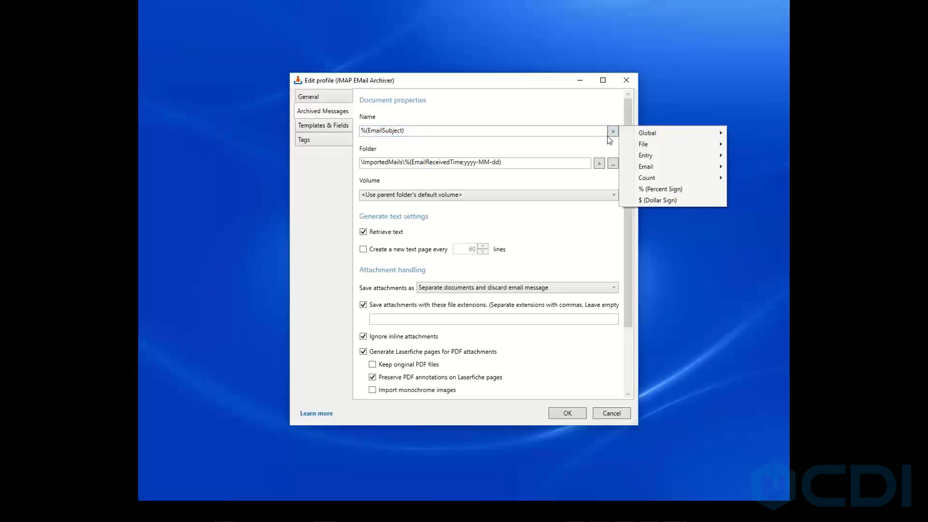
mouse_move(662, 134)
mouse_move(645, 167)
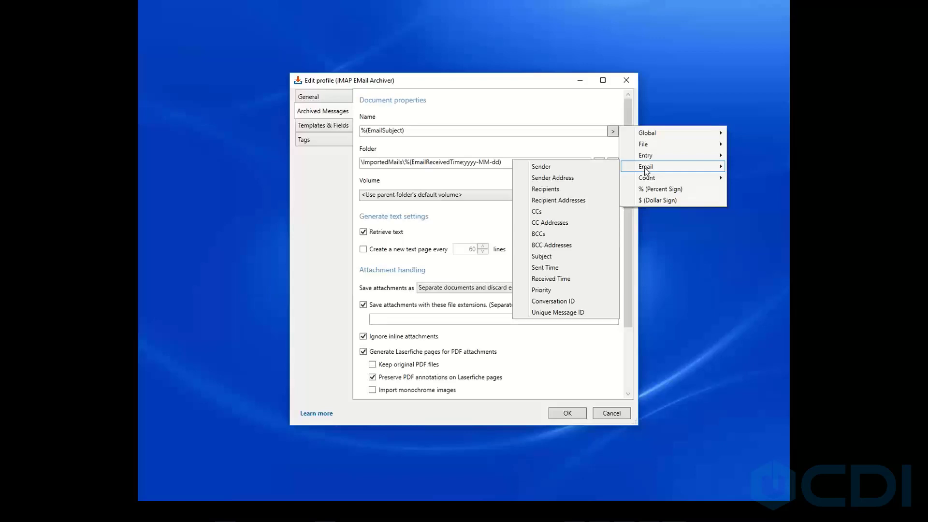
click(547, 148)
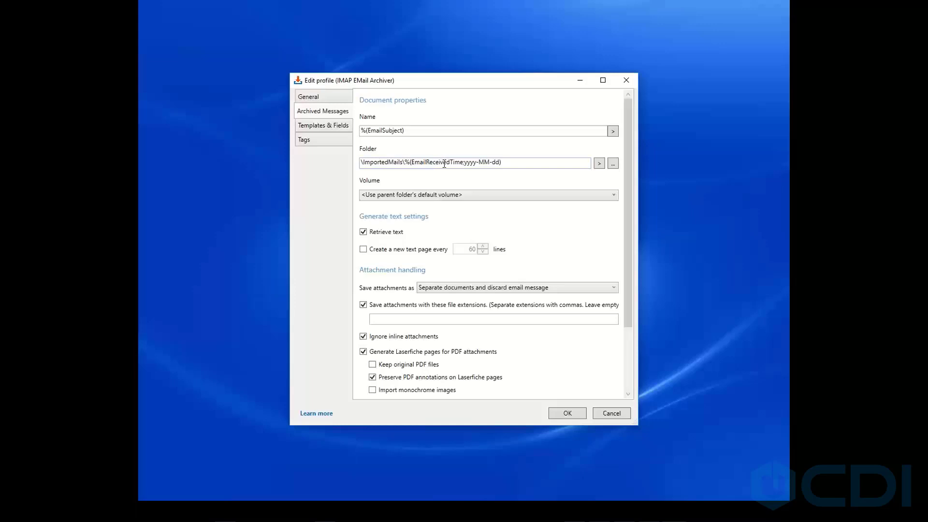
Set the archived documents' volume to DEFAULT.
click(425, 196)
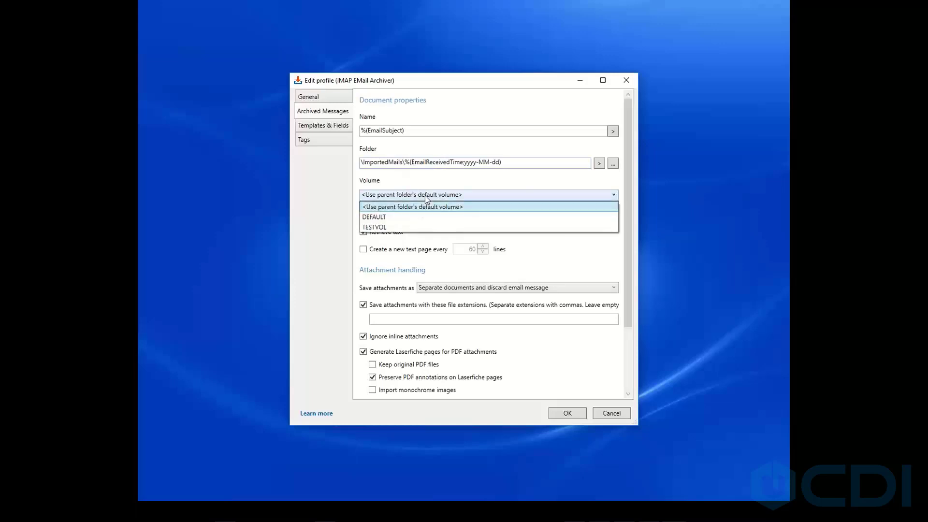
click(390, 218)
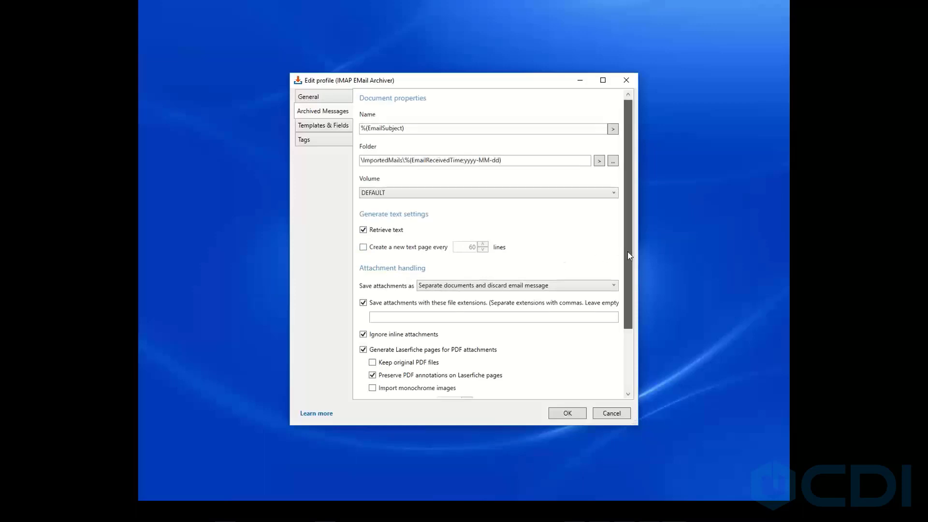
drag(627, 251, 633, 314)
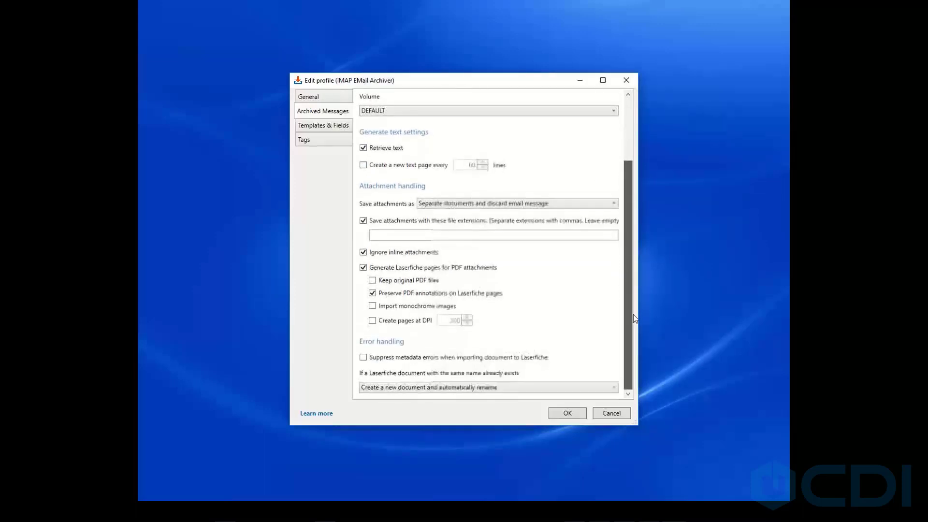
Try the other attachment saving options, ending on Separate documents and discard email message.
click(450, 203)
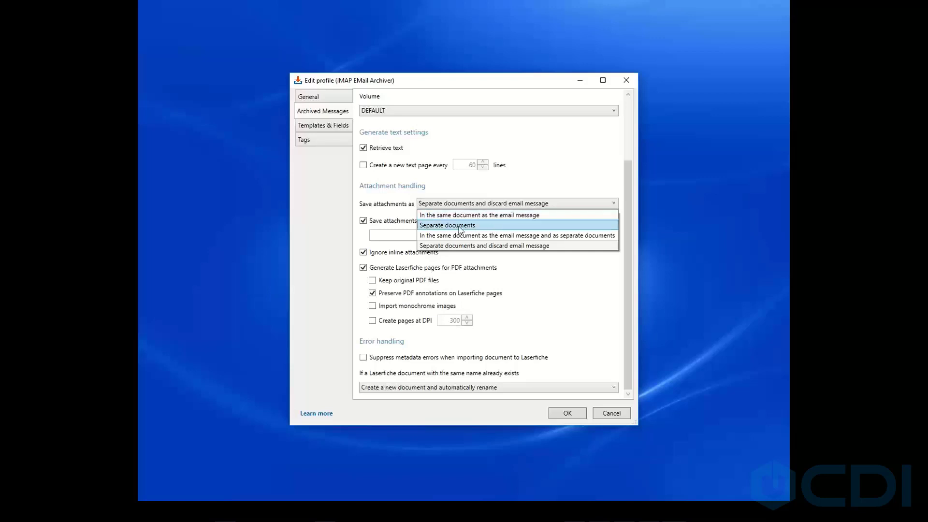
click(460, 228)
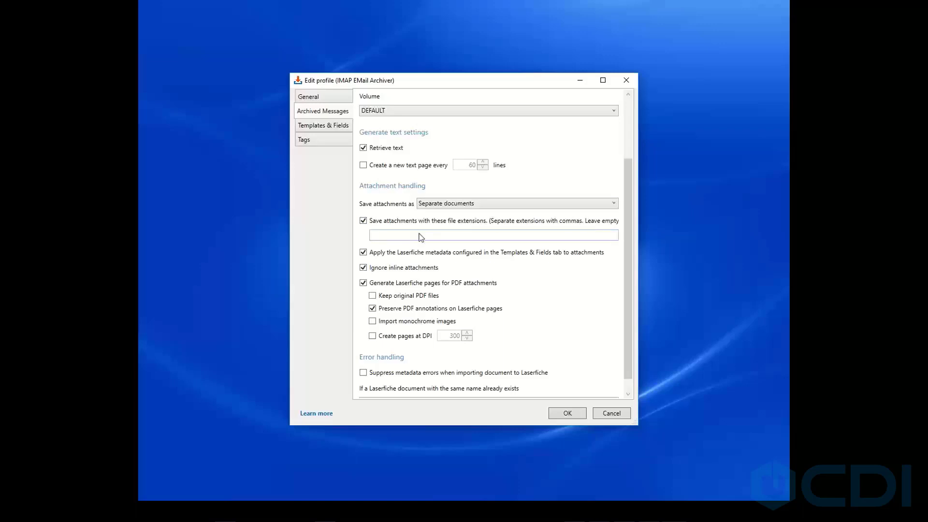
click(441, 208)
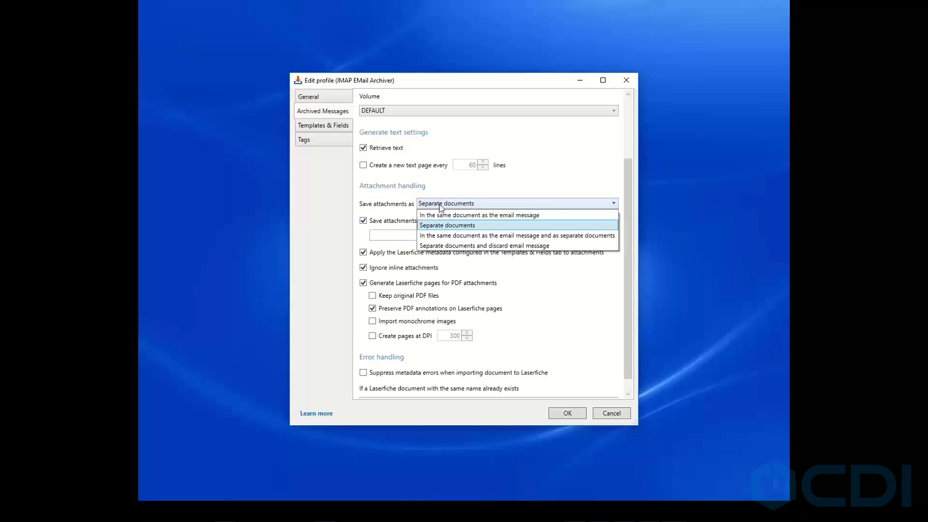
click(436, 236)
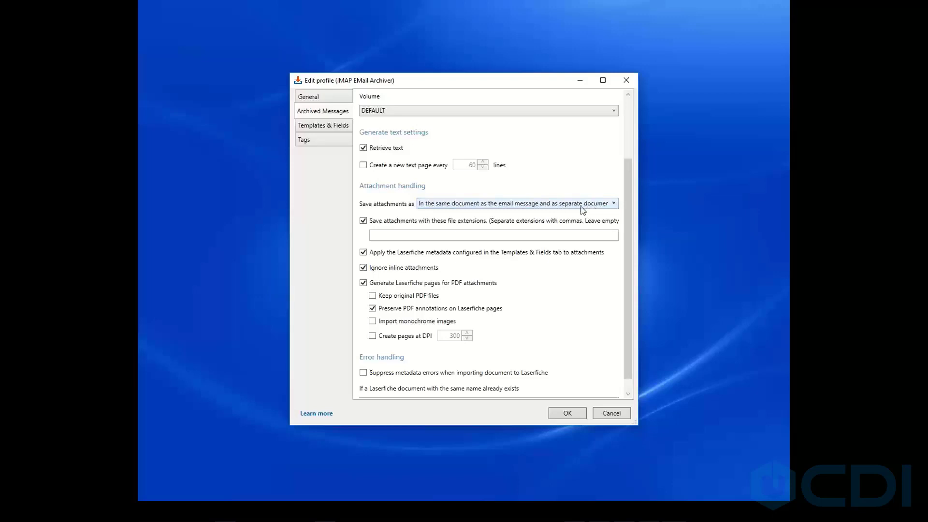
click(477, 206)
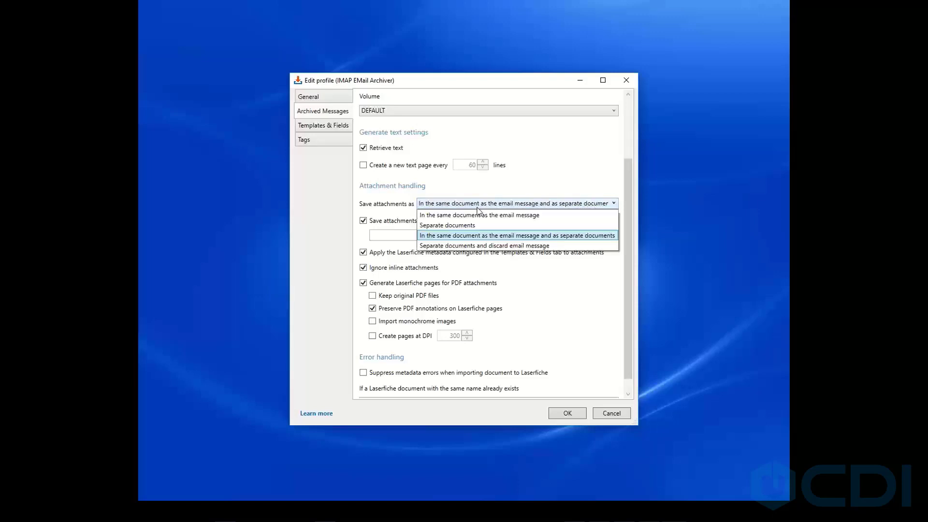
click(454, 246)
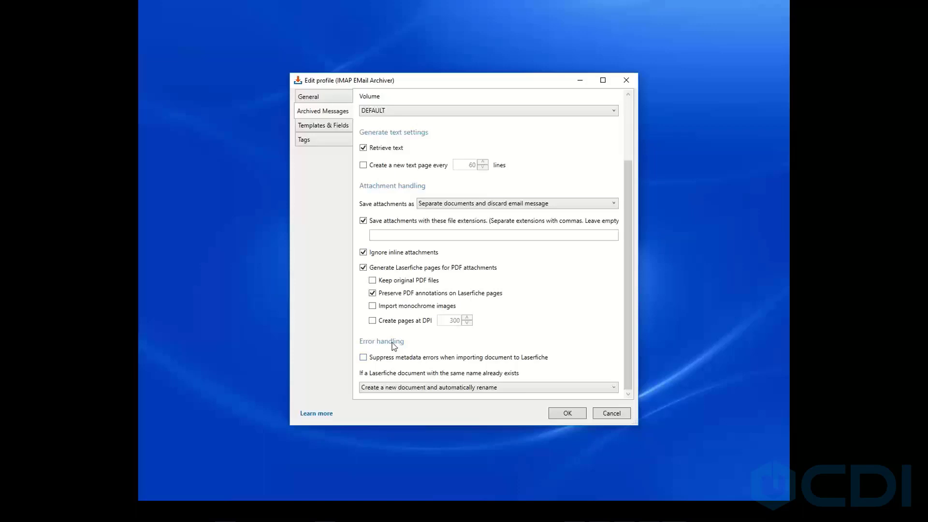
Enable suppressing metadata errors when importing and review the options for documents with the same name.
click(366, 359)
click(451, 389)
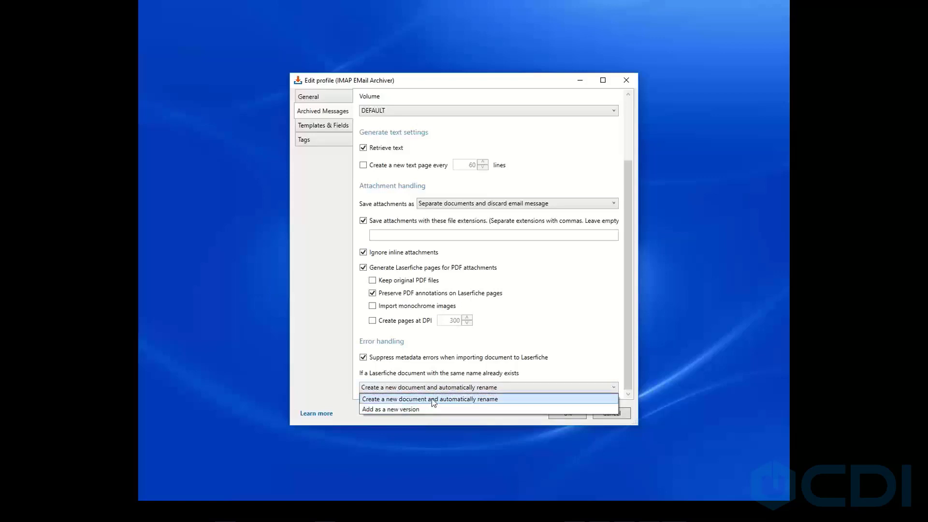
click(541, 378)
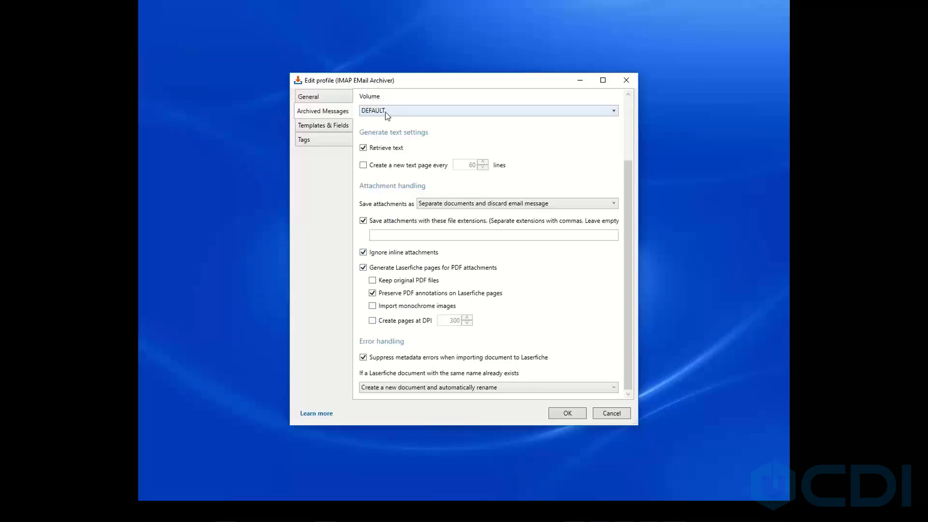
Open the Templates & Fields page and browse the Outlook Emails template fields and their token menus.
click(322, 128)
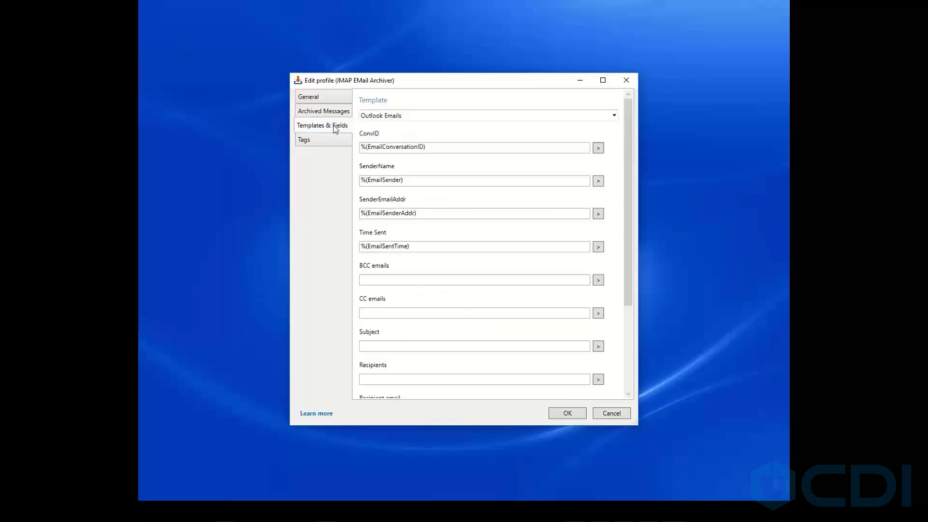
click(420, 118)
click(422, 118)
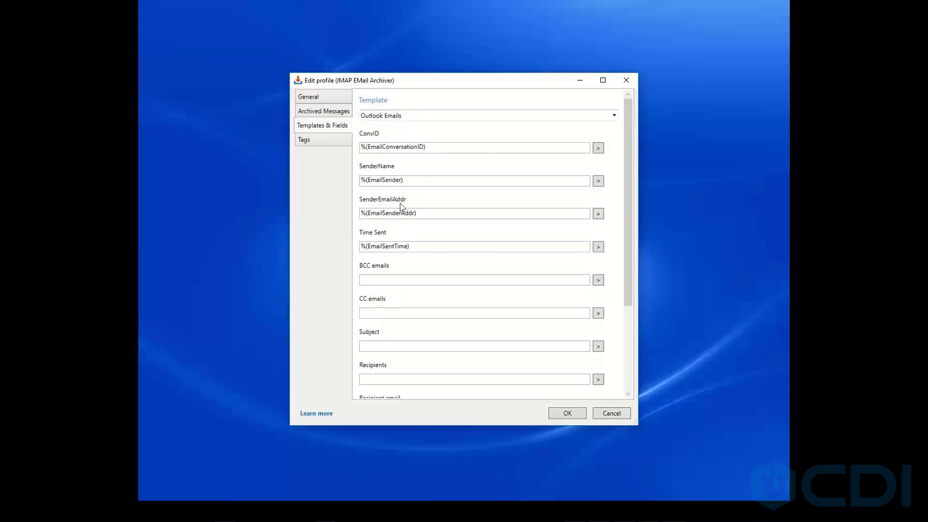
click(599, 148)
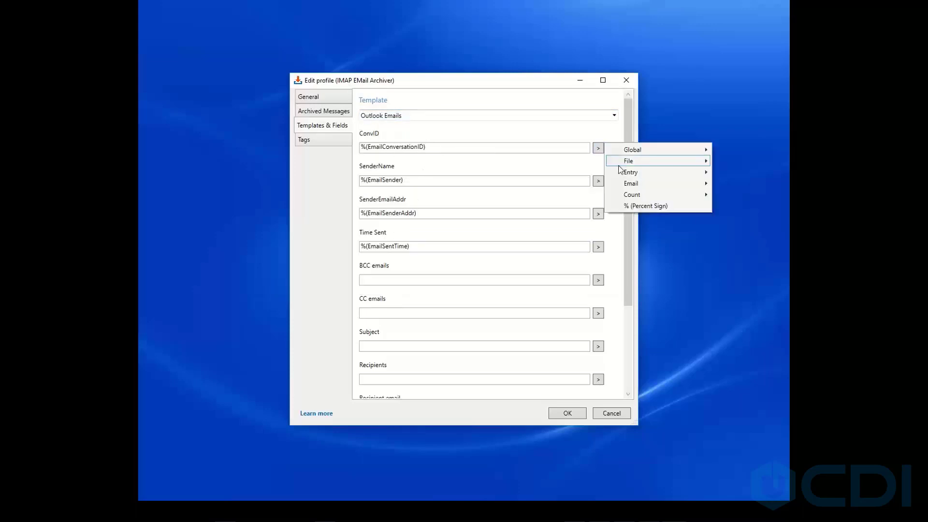
mouse_move(634, 187)
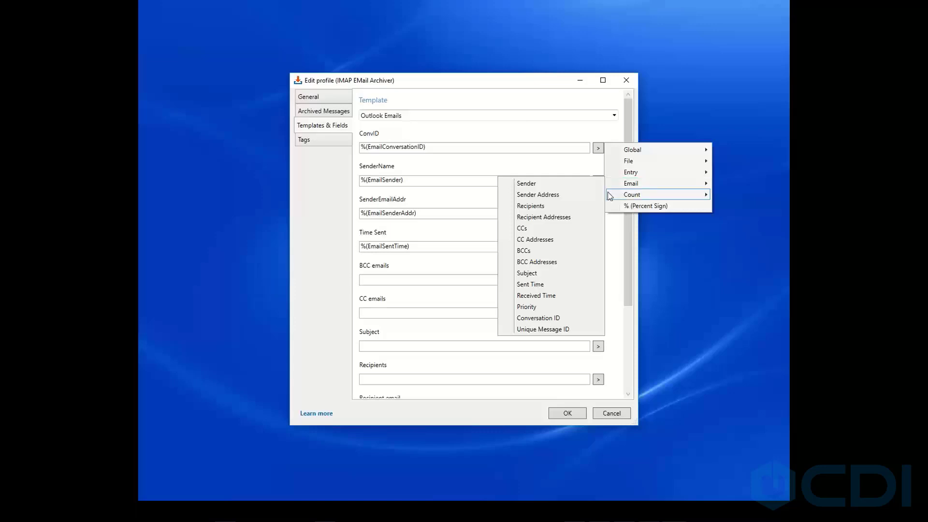
click(457, 192)
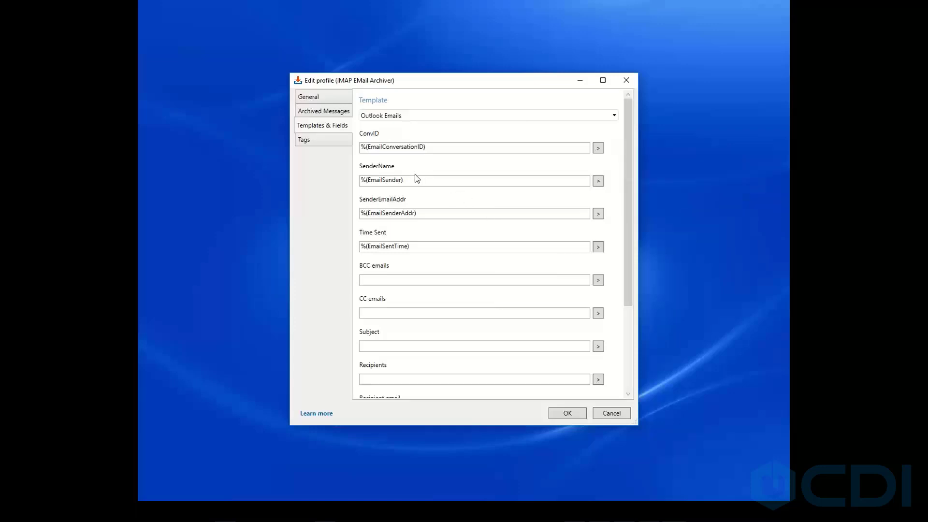
Fill the BCC emails field with the BCC Addresses token and the Subject field with the Subject token.
click(598, 280)
mouse_move(643, 315)
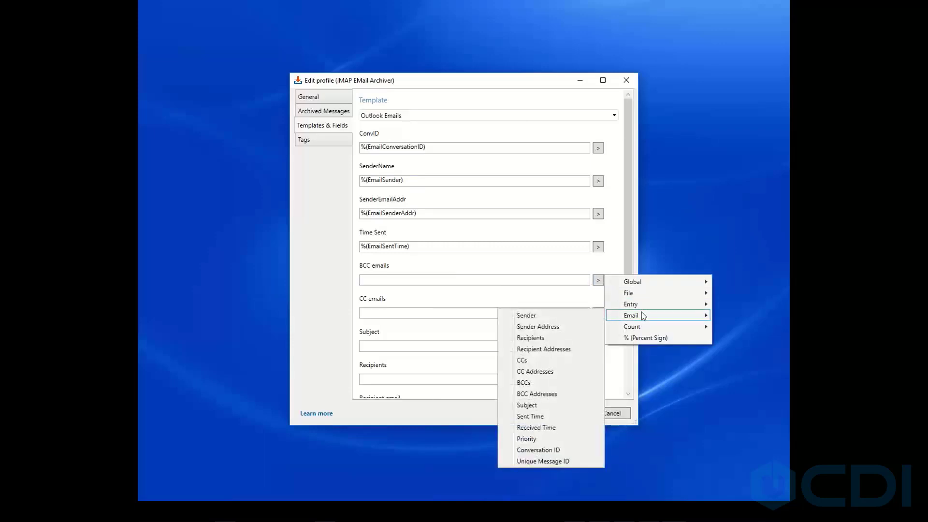
click(543, 394)
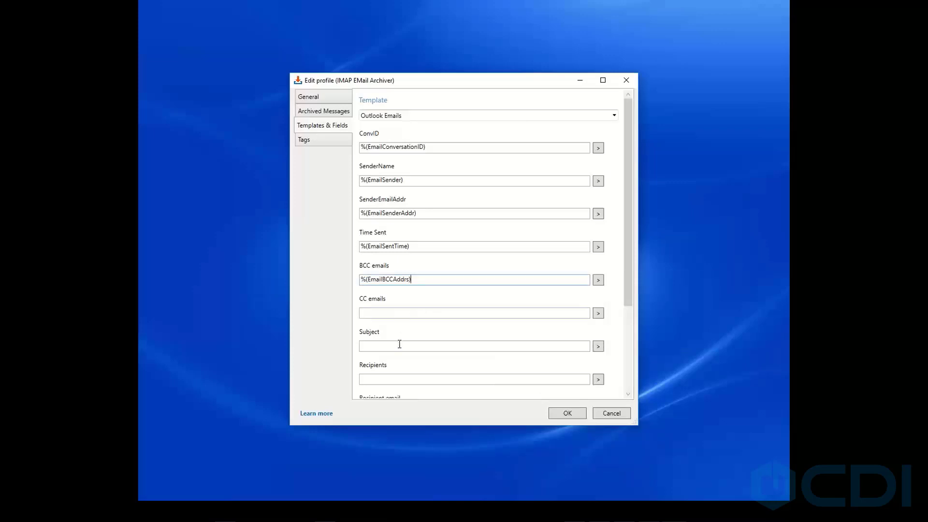
click(598, 346)
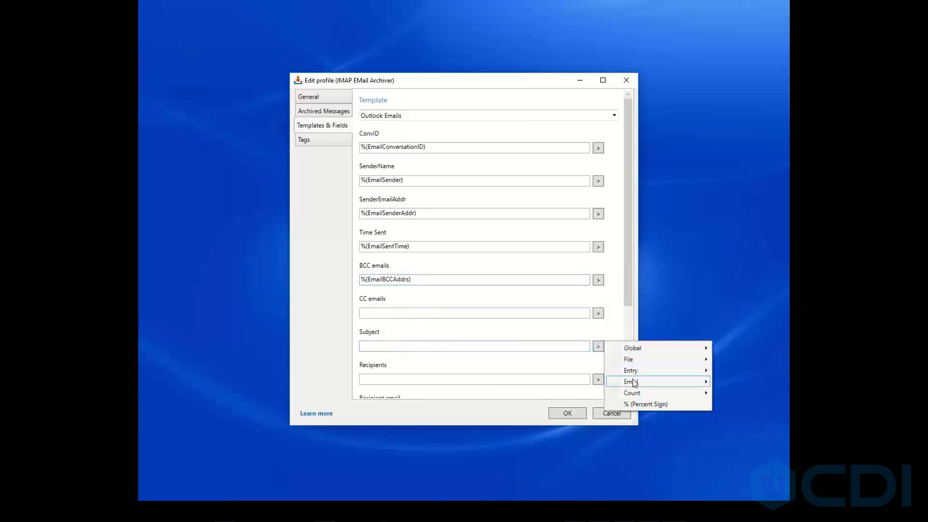
mouse_move(635, 383)
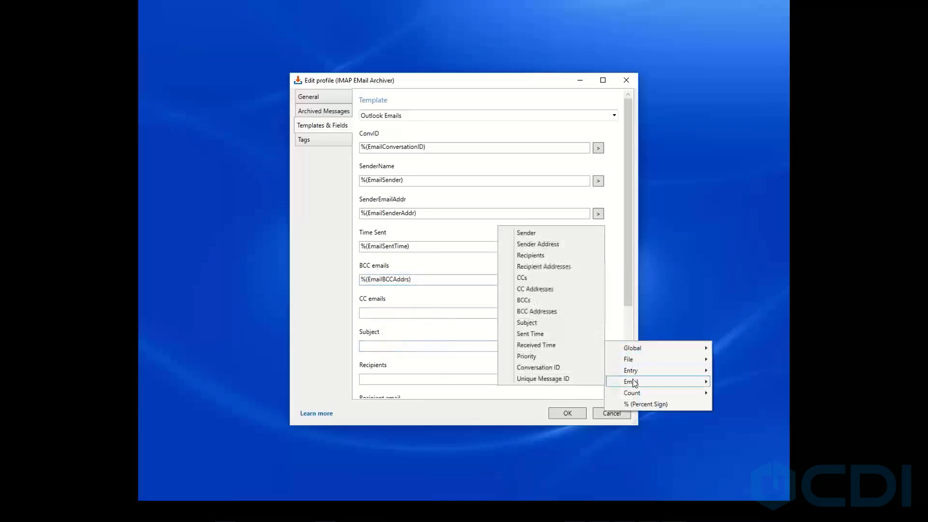
click(534, 324)
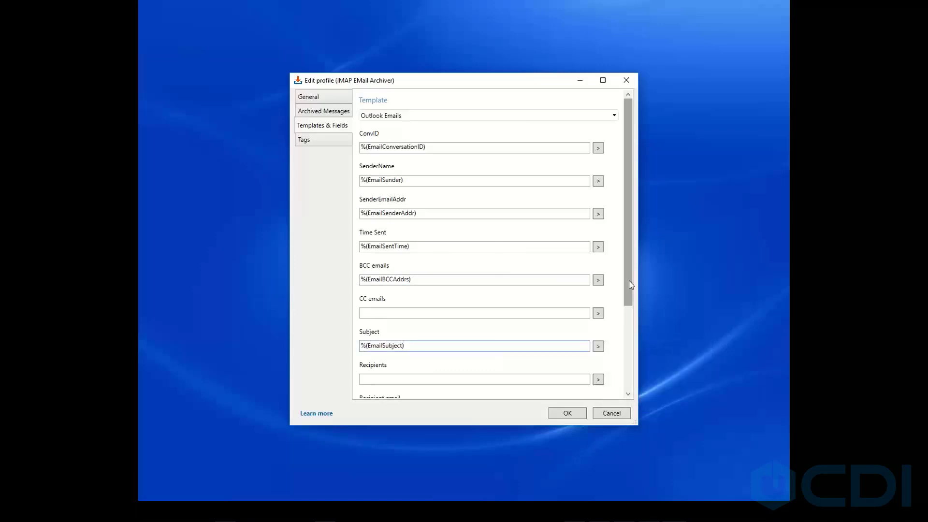
Fill the Recipient email field with the Recipient Addresses token and the Recipients field with the Recipients token.
drag(632, 285, 633, 350)
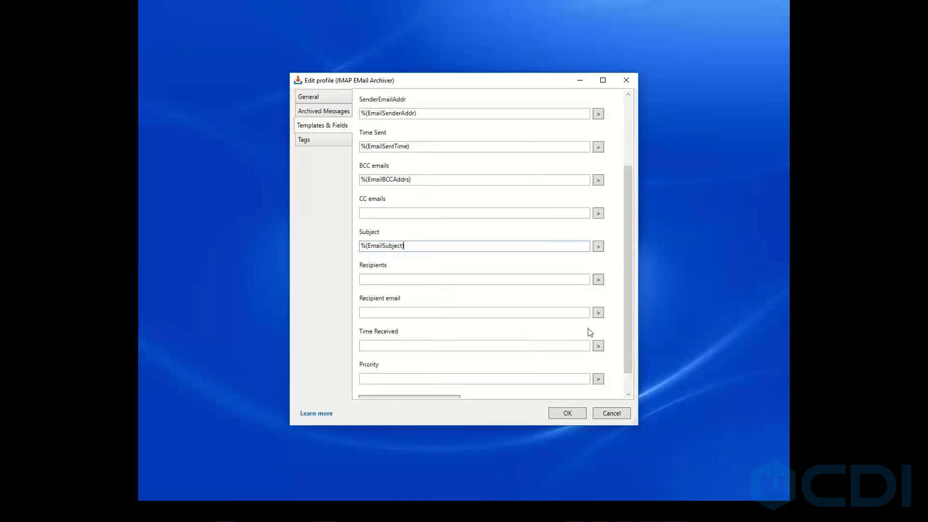
click(597, 312)
mouse_move(636, 342)
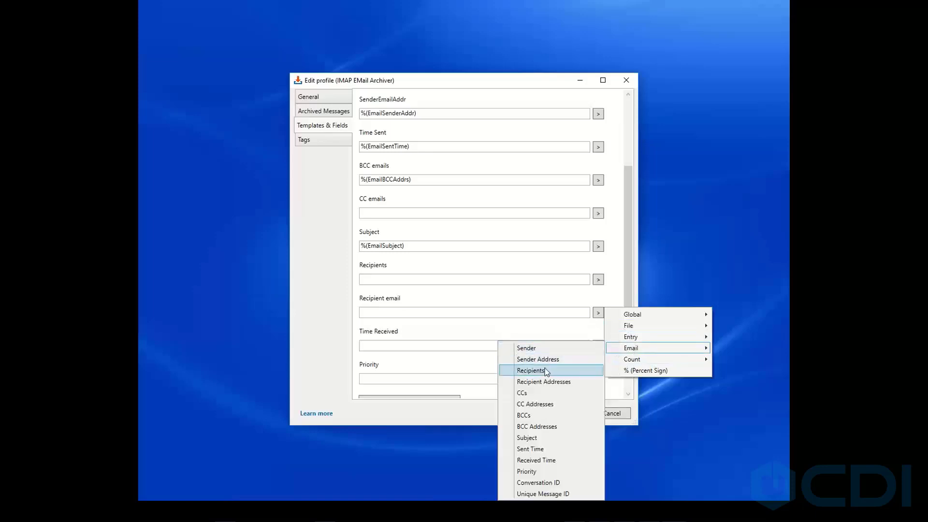
click(544, 382)
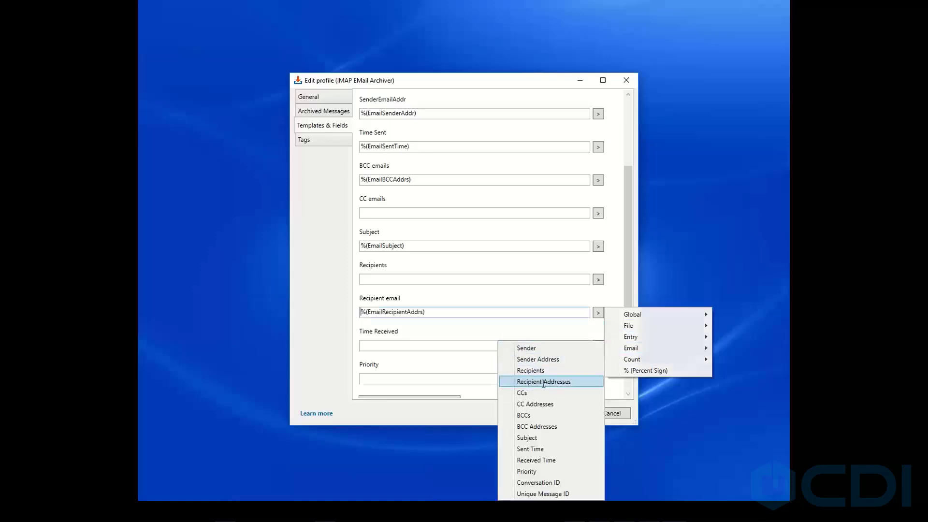
click(598, 279)
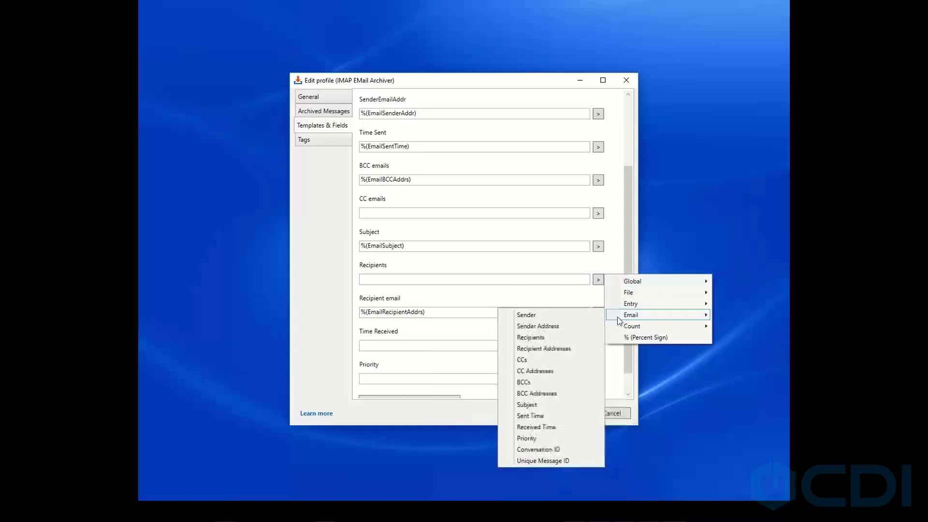
click(570, 336)
drag(626, 311, 629, 345)
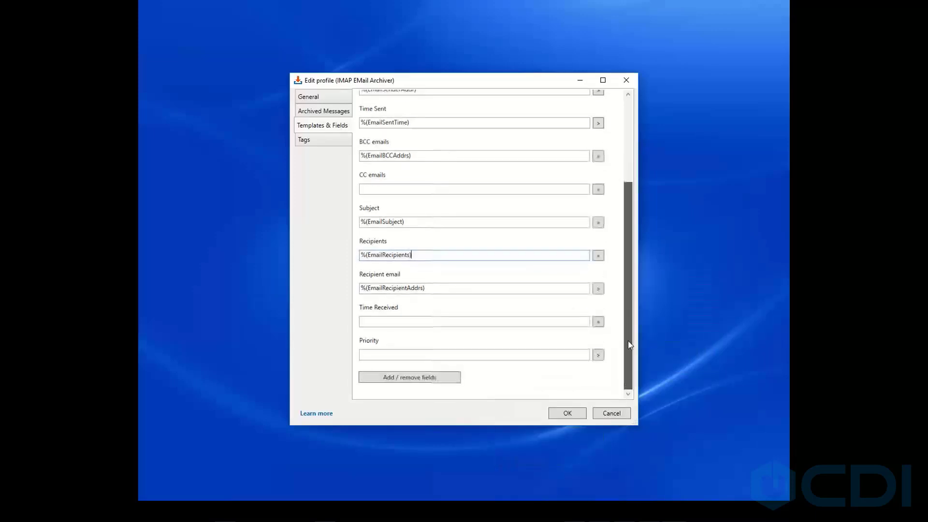
Fill the Time Received field with the Received Time token and the Priority field with the Priority token, and save the profile.
scroll(630, 295, up, 3)
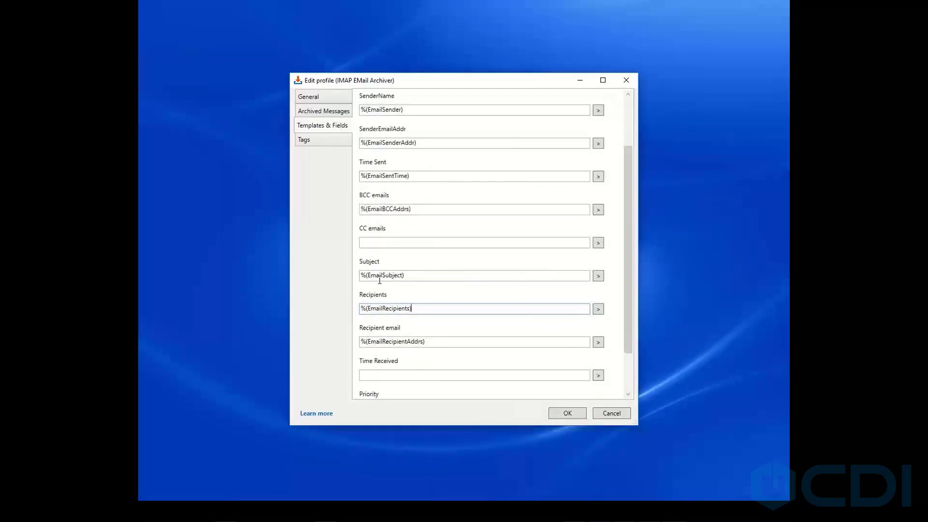
scroll(407, 258, up, 4)
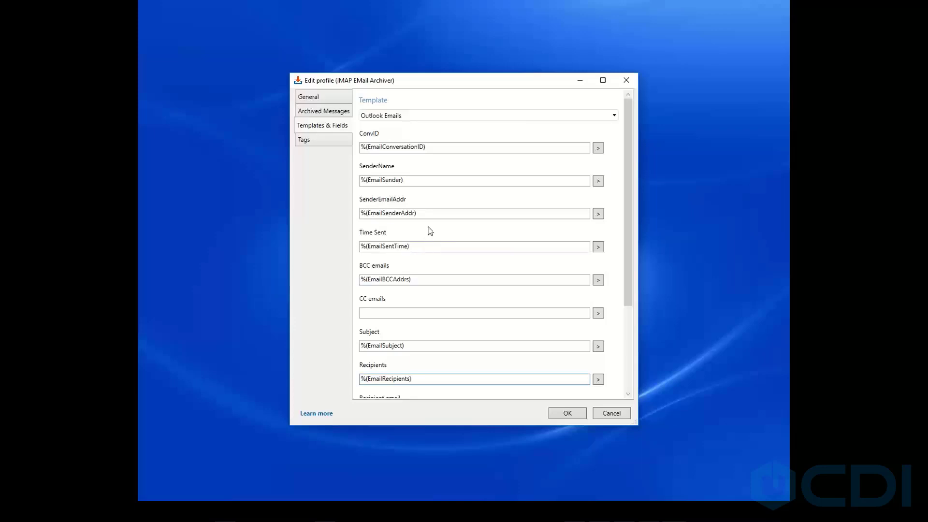
scroll(421, 254, down, 3)
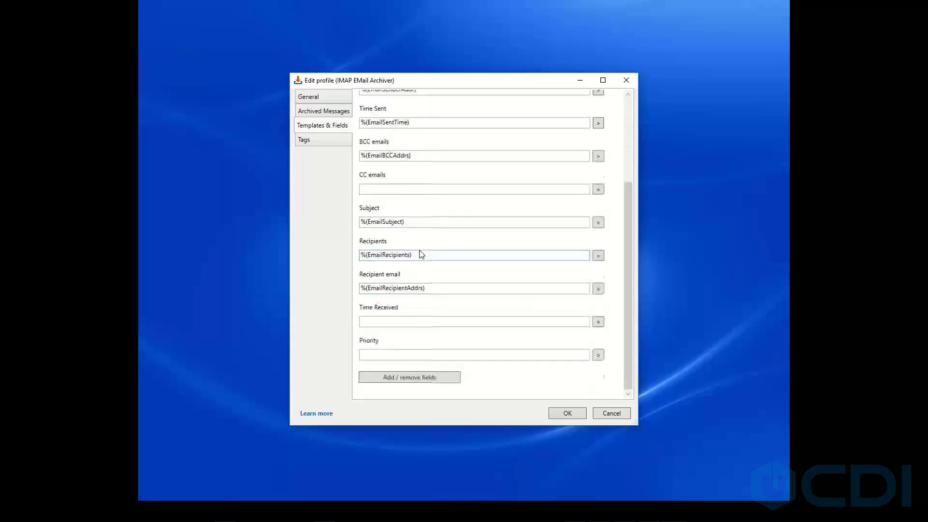
click(602, 324)
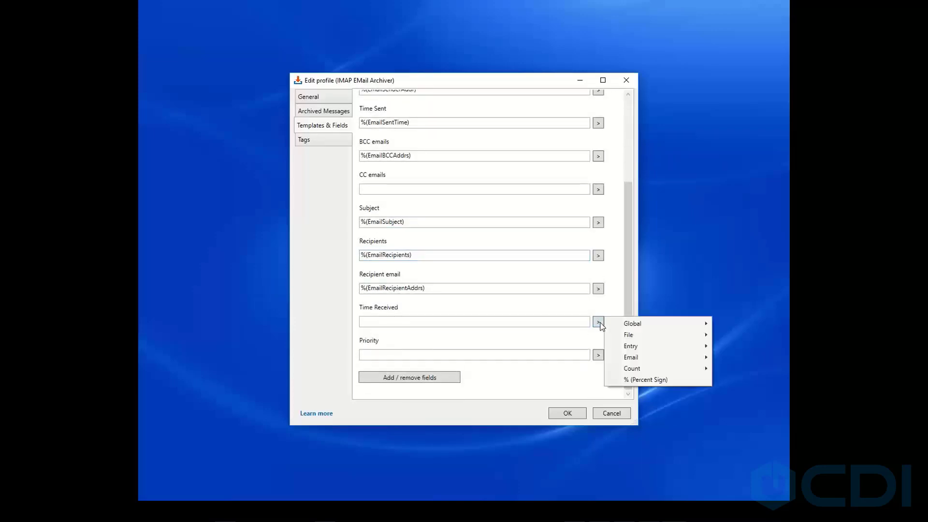
mouse_move(636, 355)
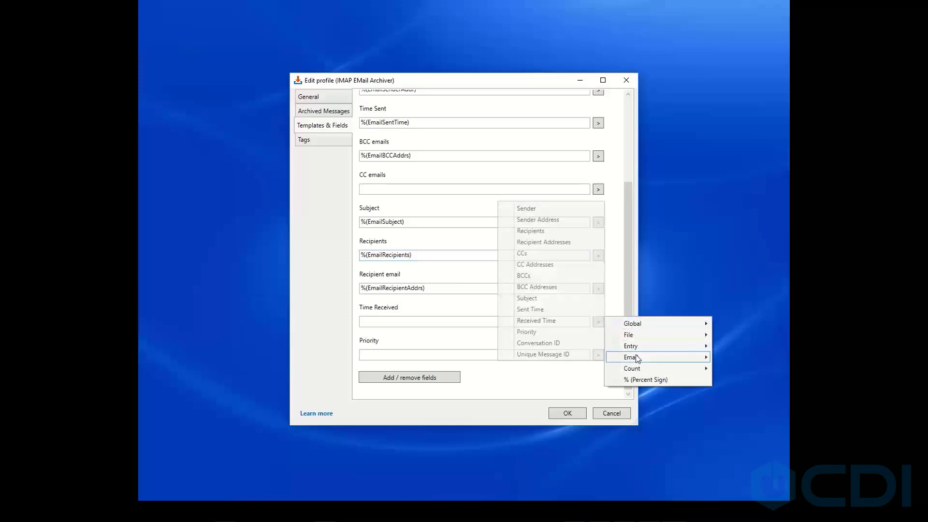
click(541, 322)
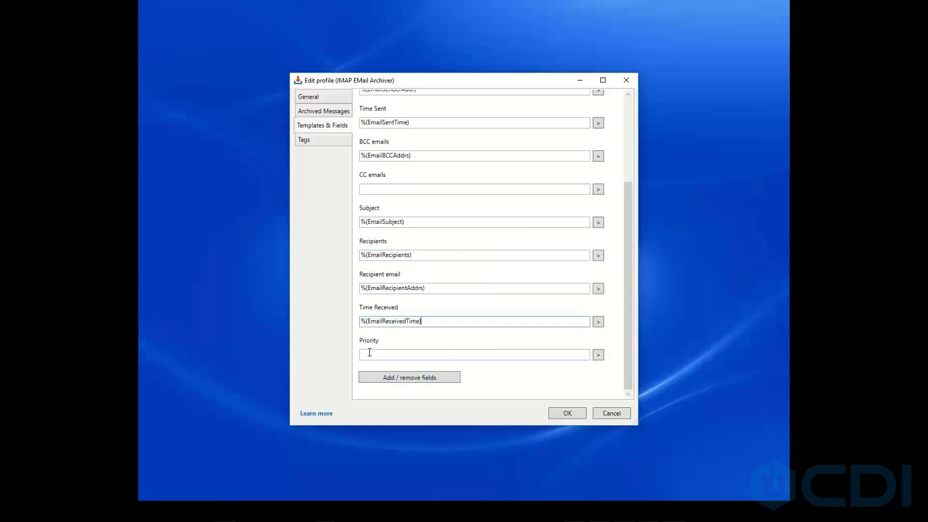
click(599, 355)
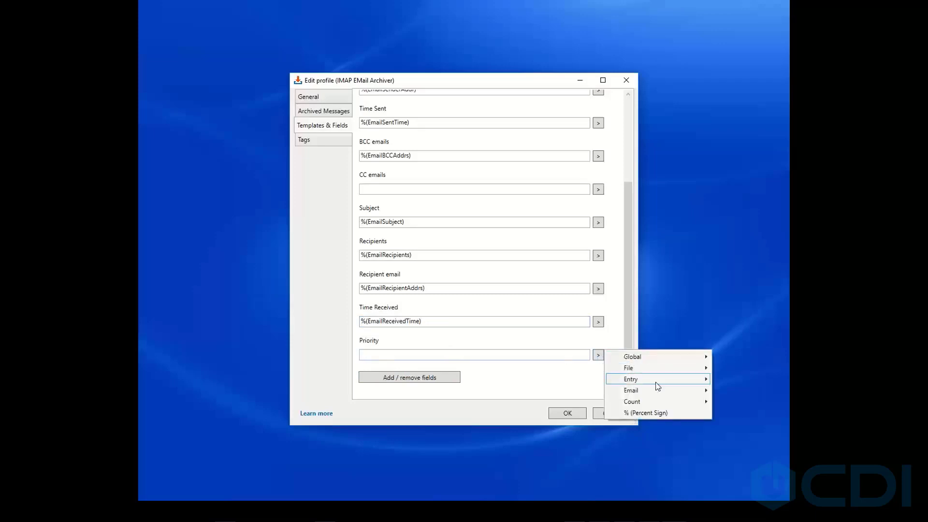
mouse_move(619, 392)
click(529, 366)
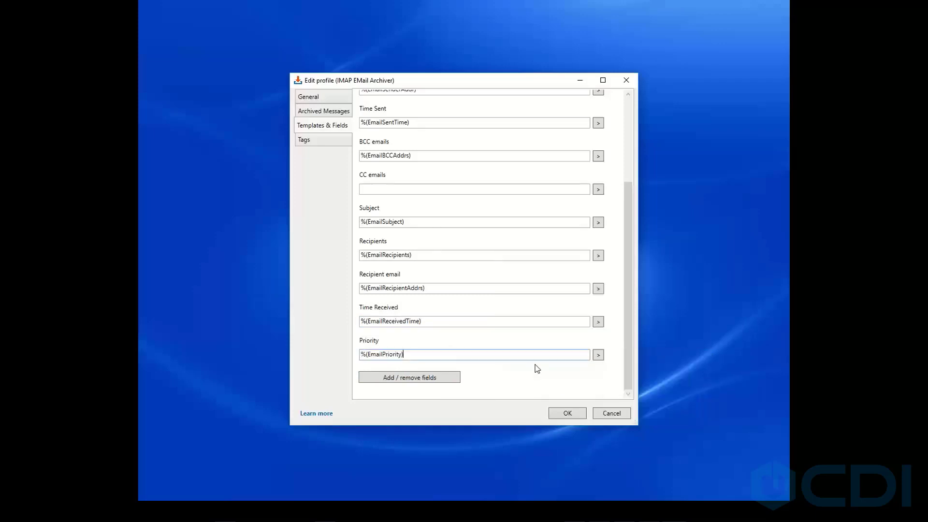
click(567, 413)
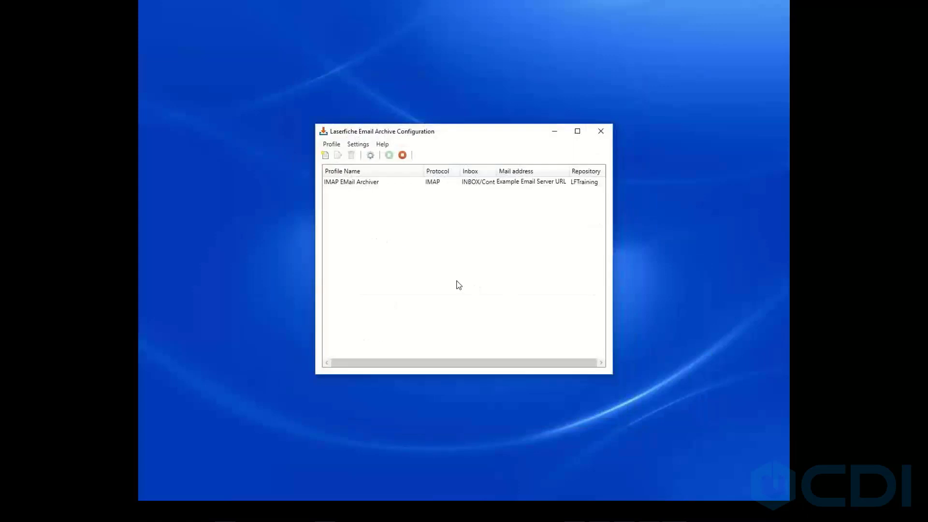
Reopen the IMAP EMail Archiver profile, untick the info Tag tag, and save the profile.
click(372, 185)
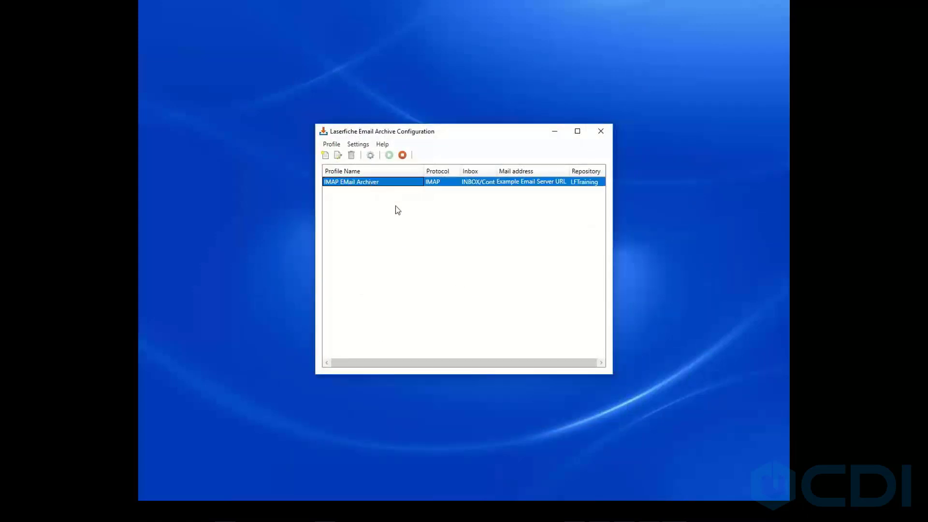
key(Return)
click(319, 140)
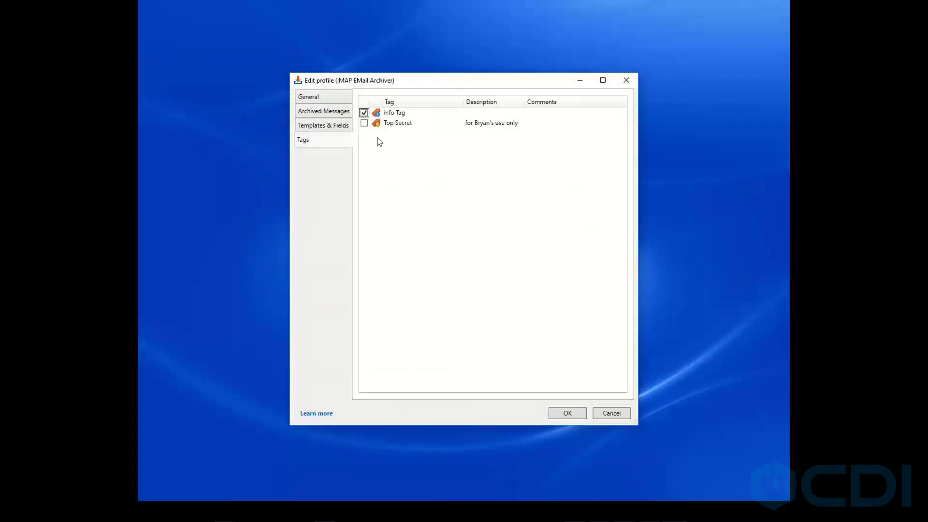
click(365, 113)
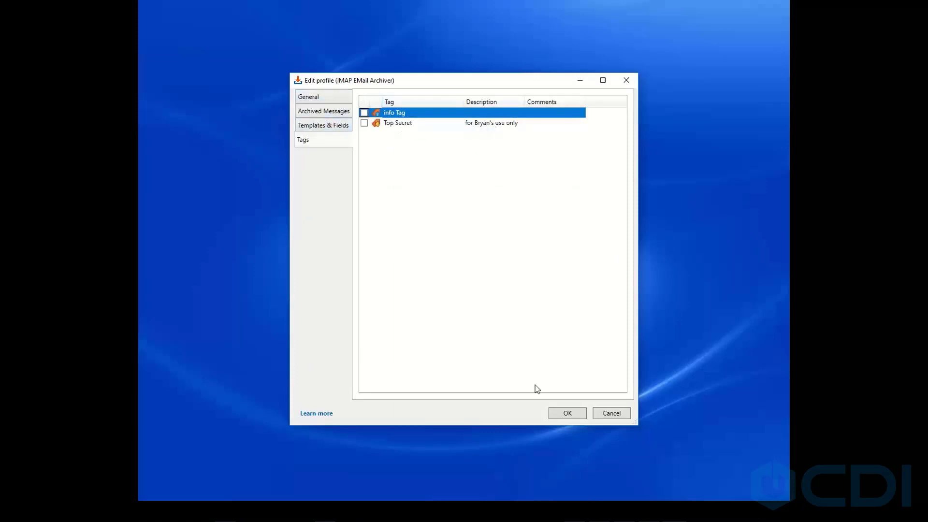
click(561, 414)
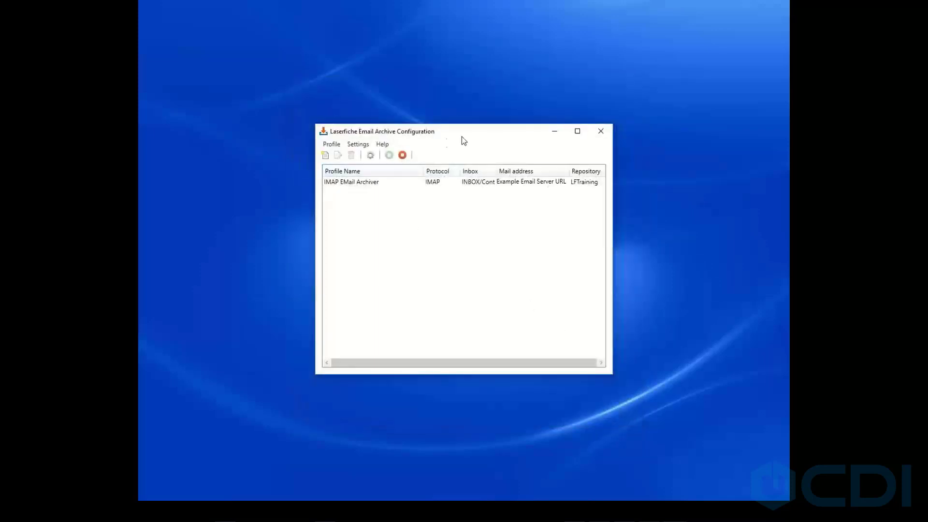
drag(468, 139, 473, 217)
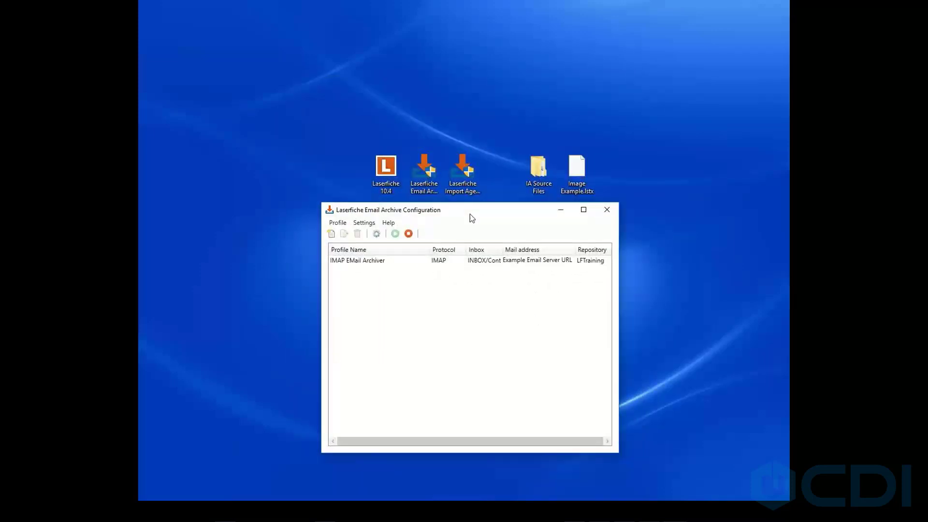